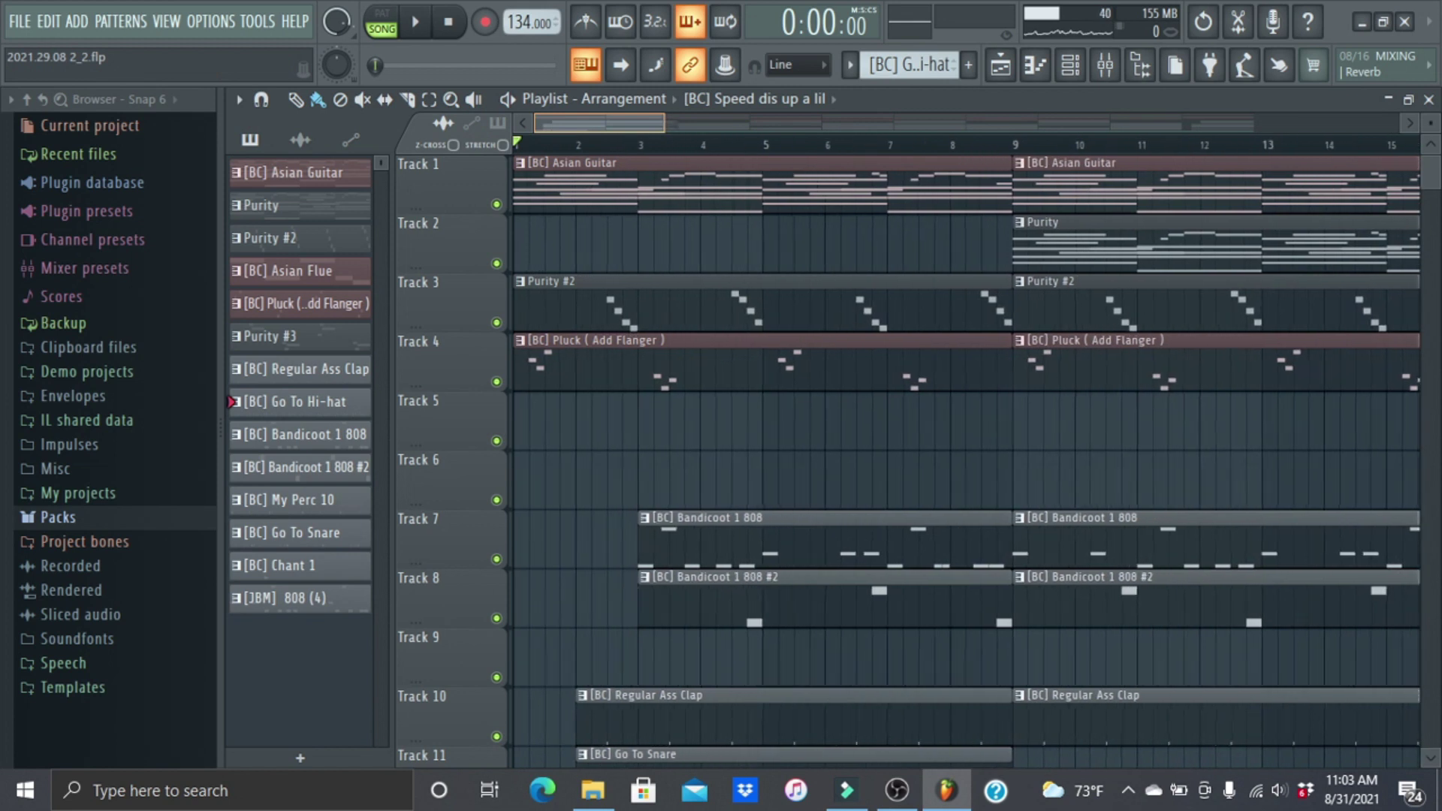
Solo Track 1 and select bars 49 to 57 of the playlist as the playback range
scroll(970, 451, up, 4)
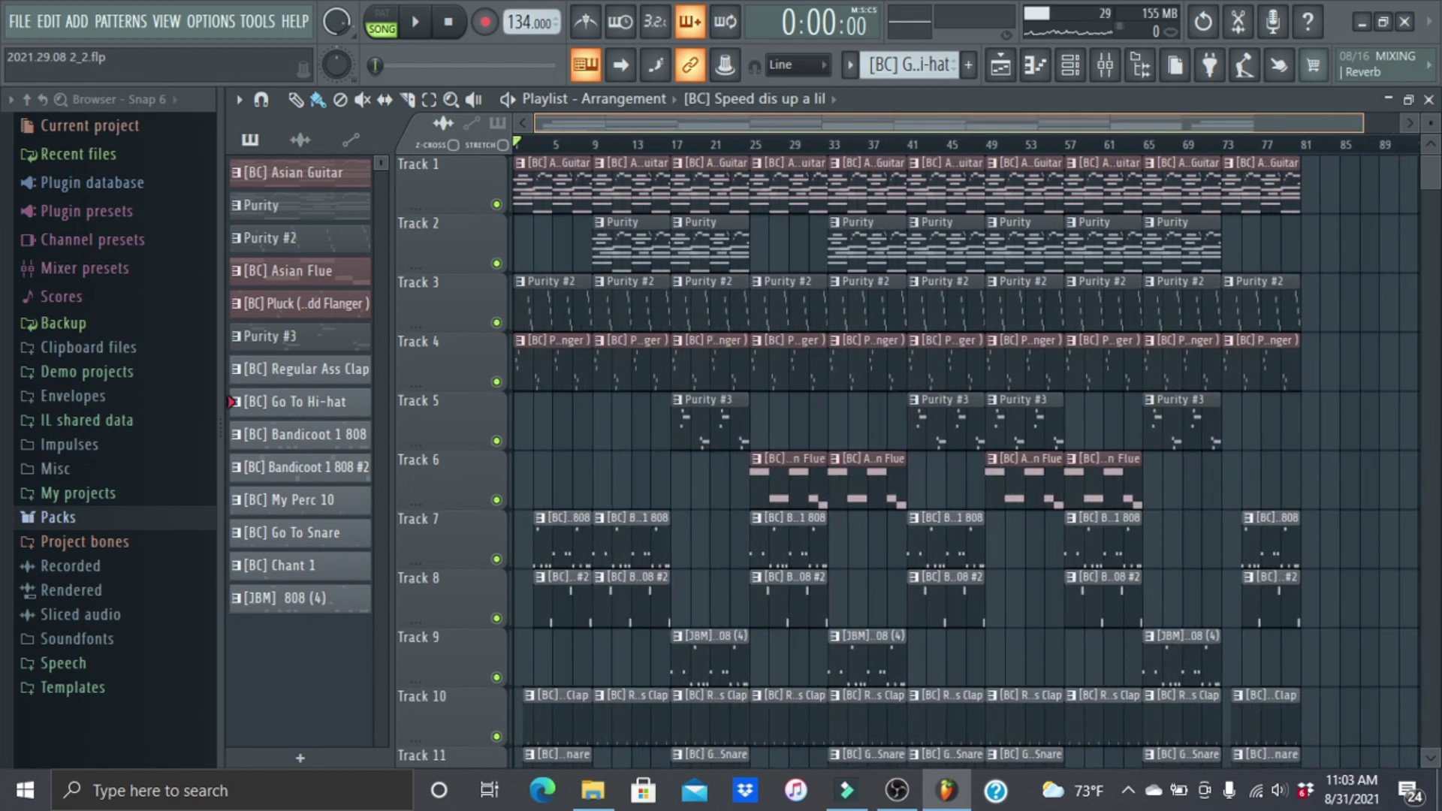
scroll(970, 451, up, 3)
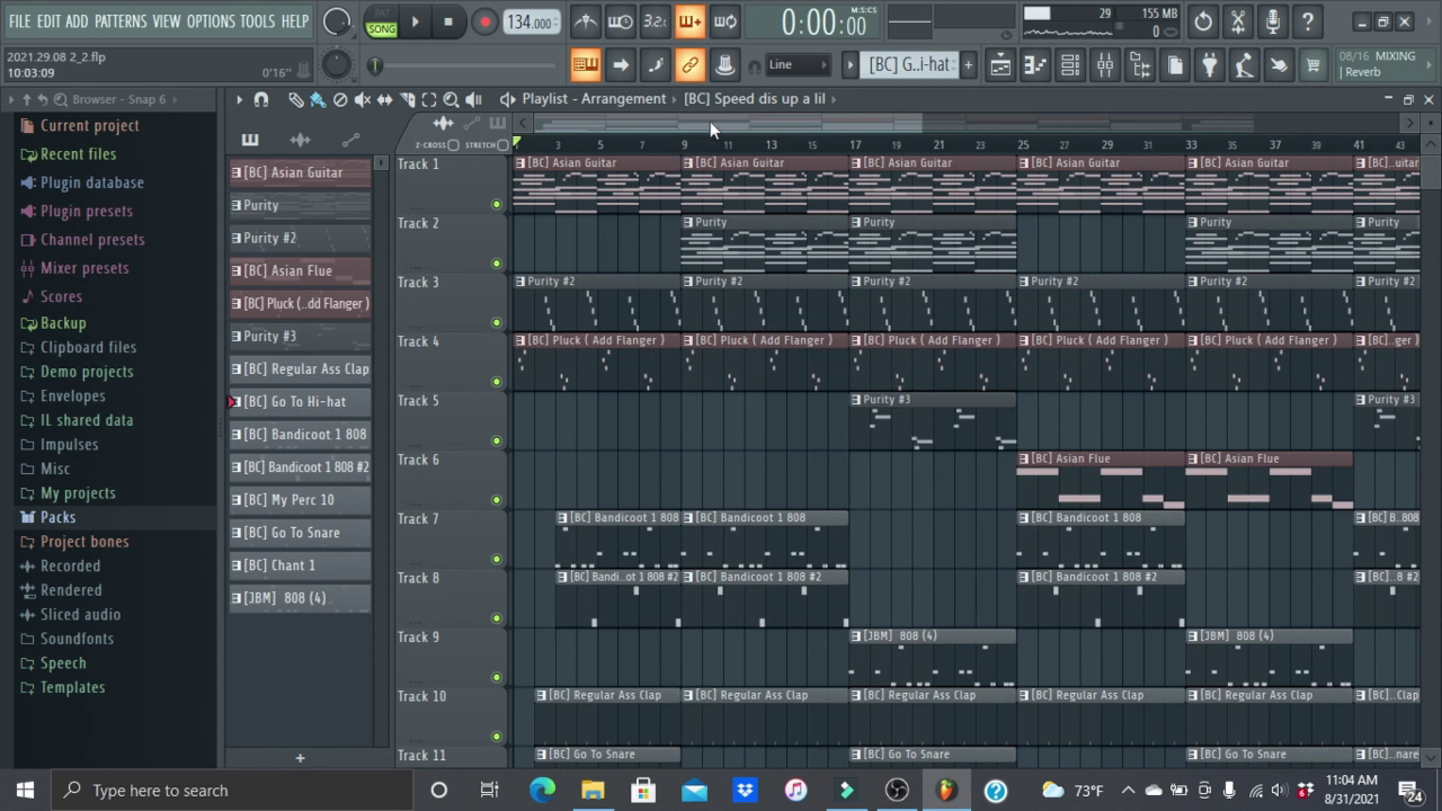
scroll(689, 149, up, 2)
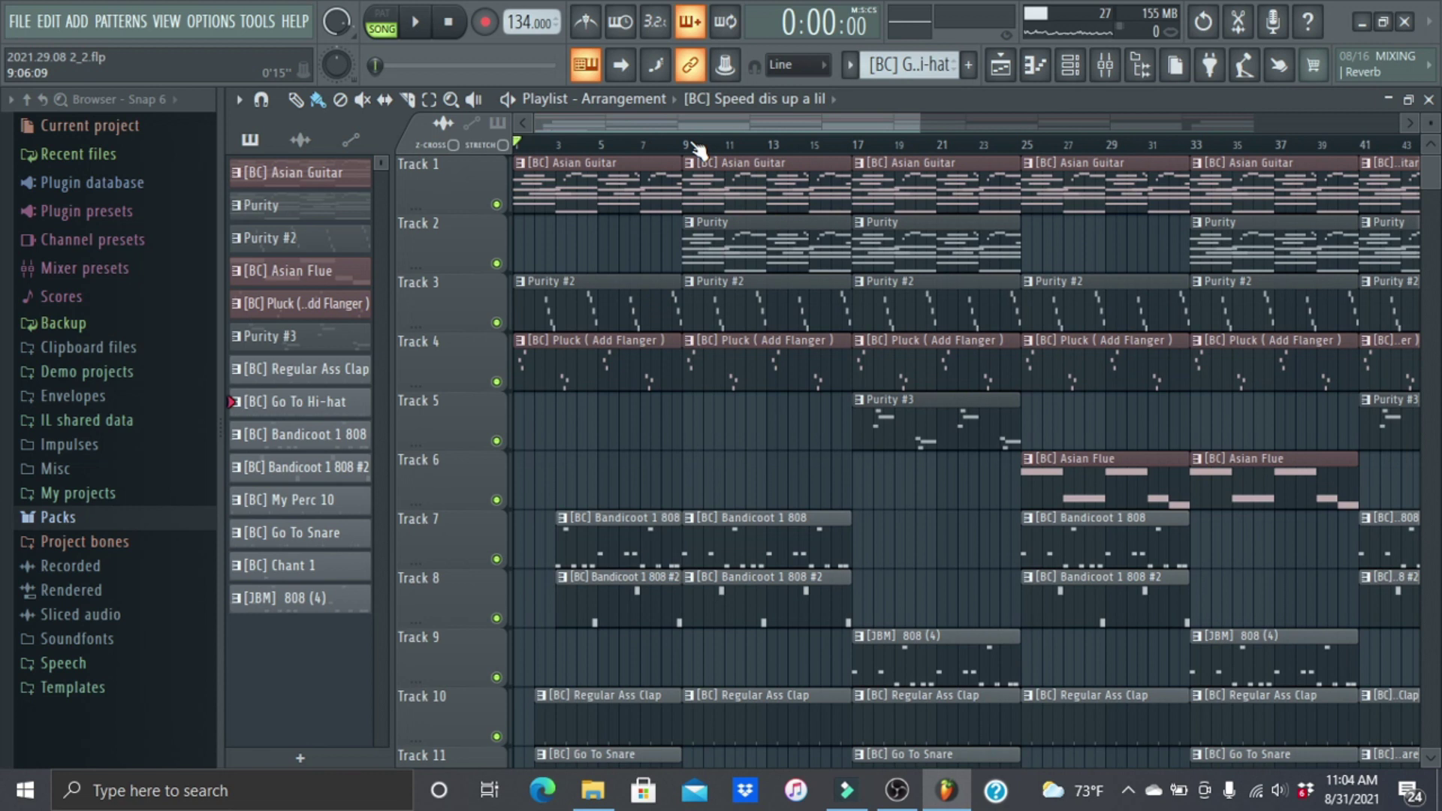
scroll(695, 148, up, 3)
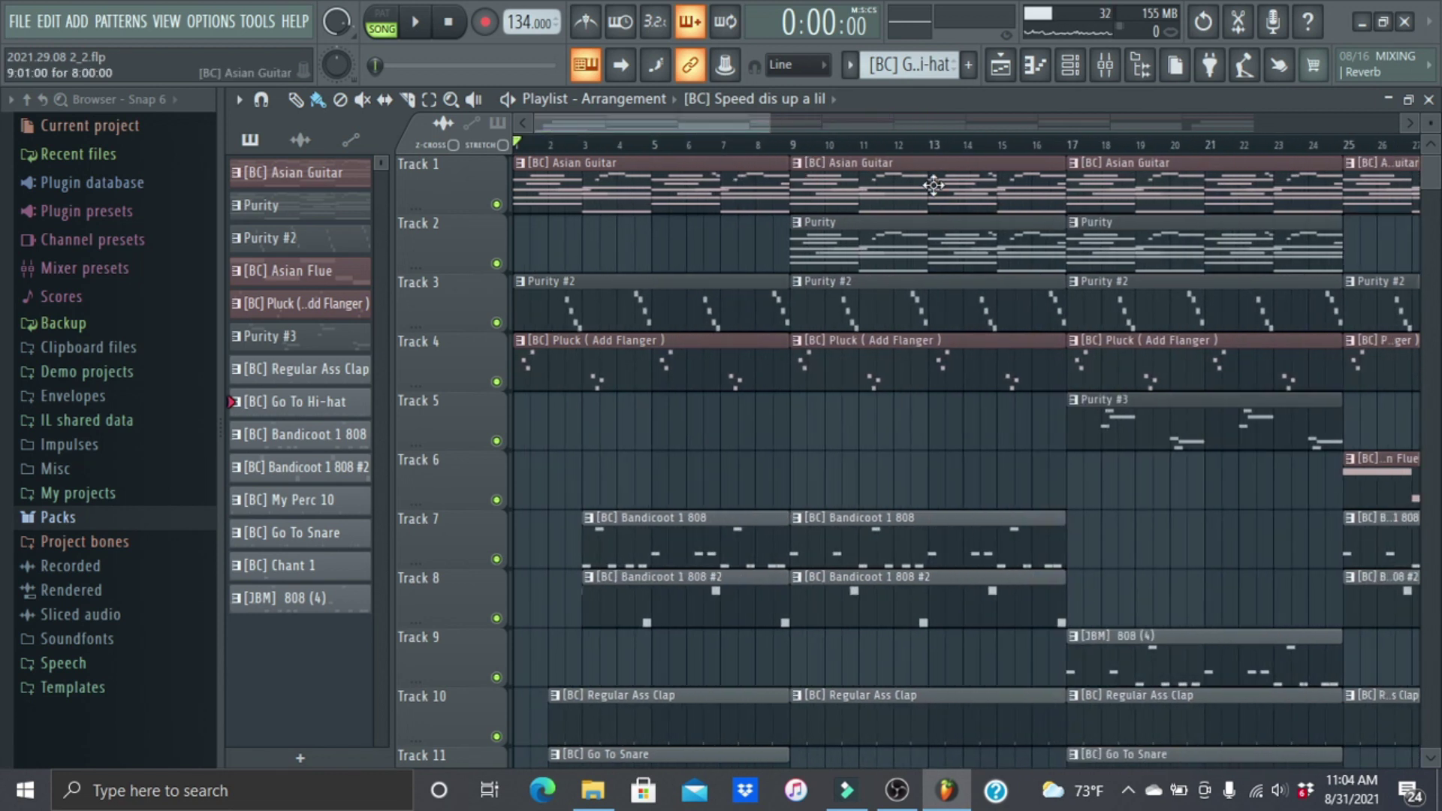
scroll(827, 129, down, 3)
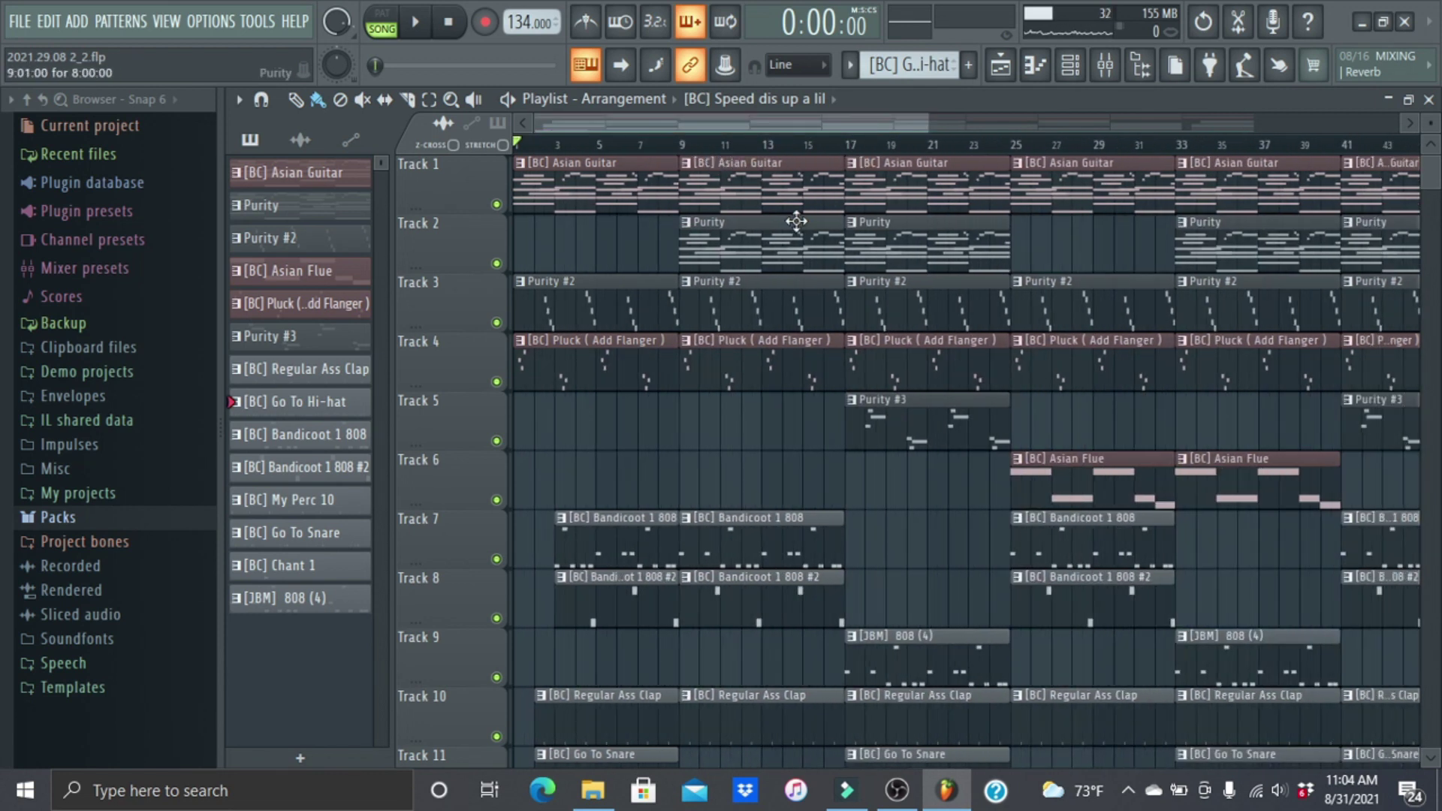
click(846, 144)
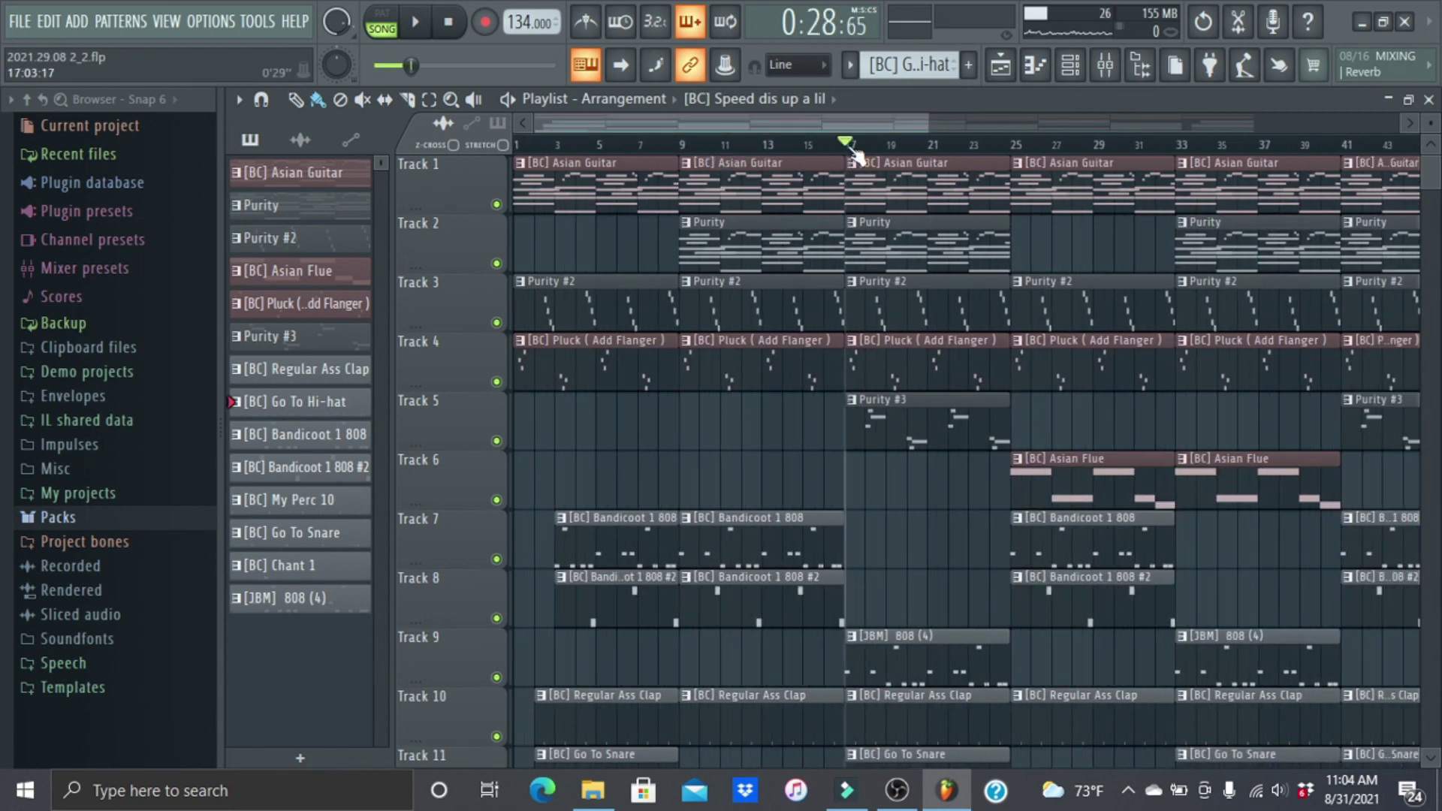
right_click(496, 204)
scroll(881, 125, down, 3)
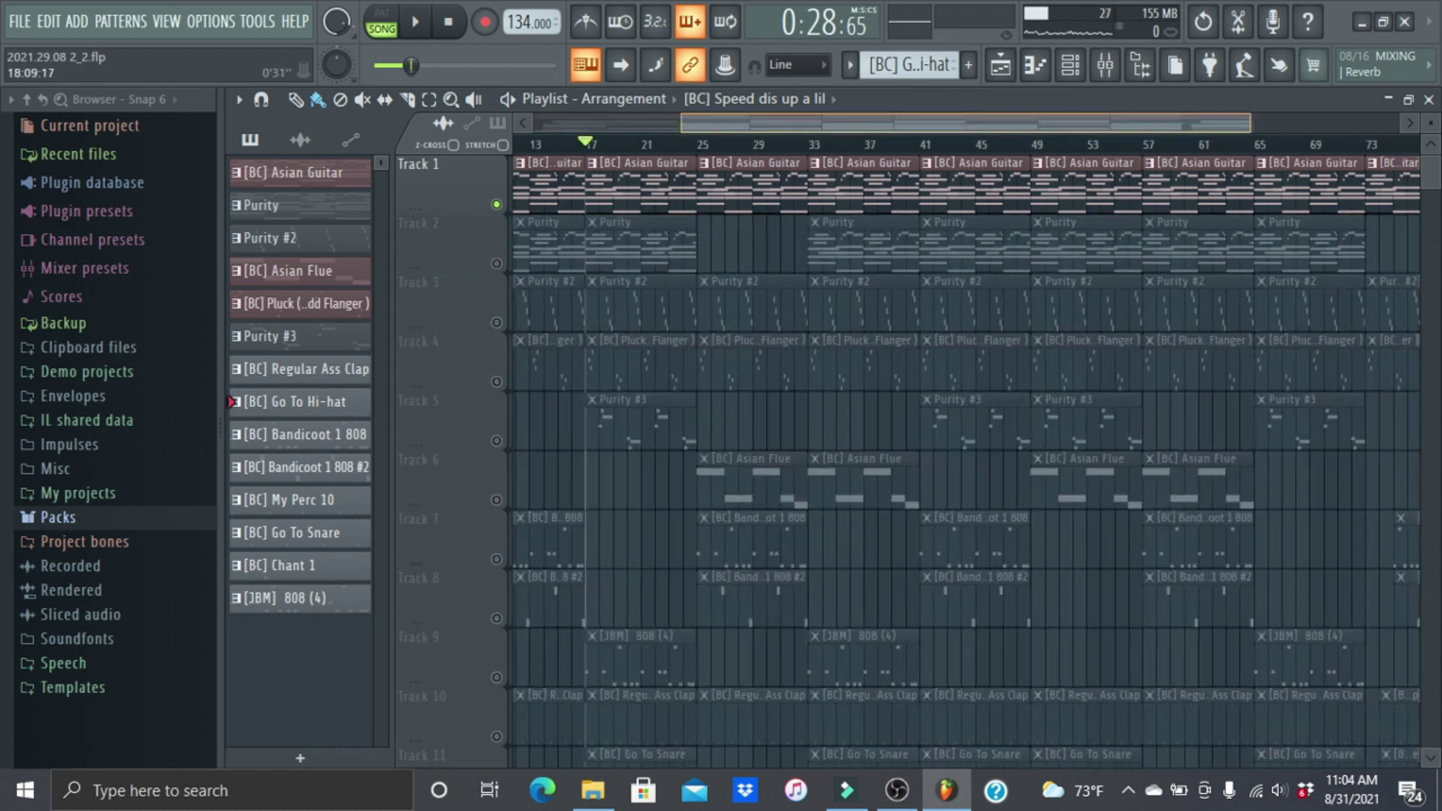
drag(852, 144, 990, 154)
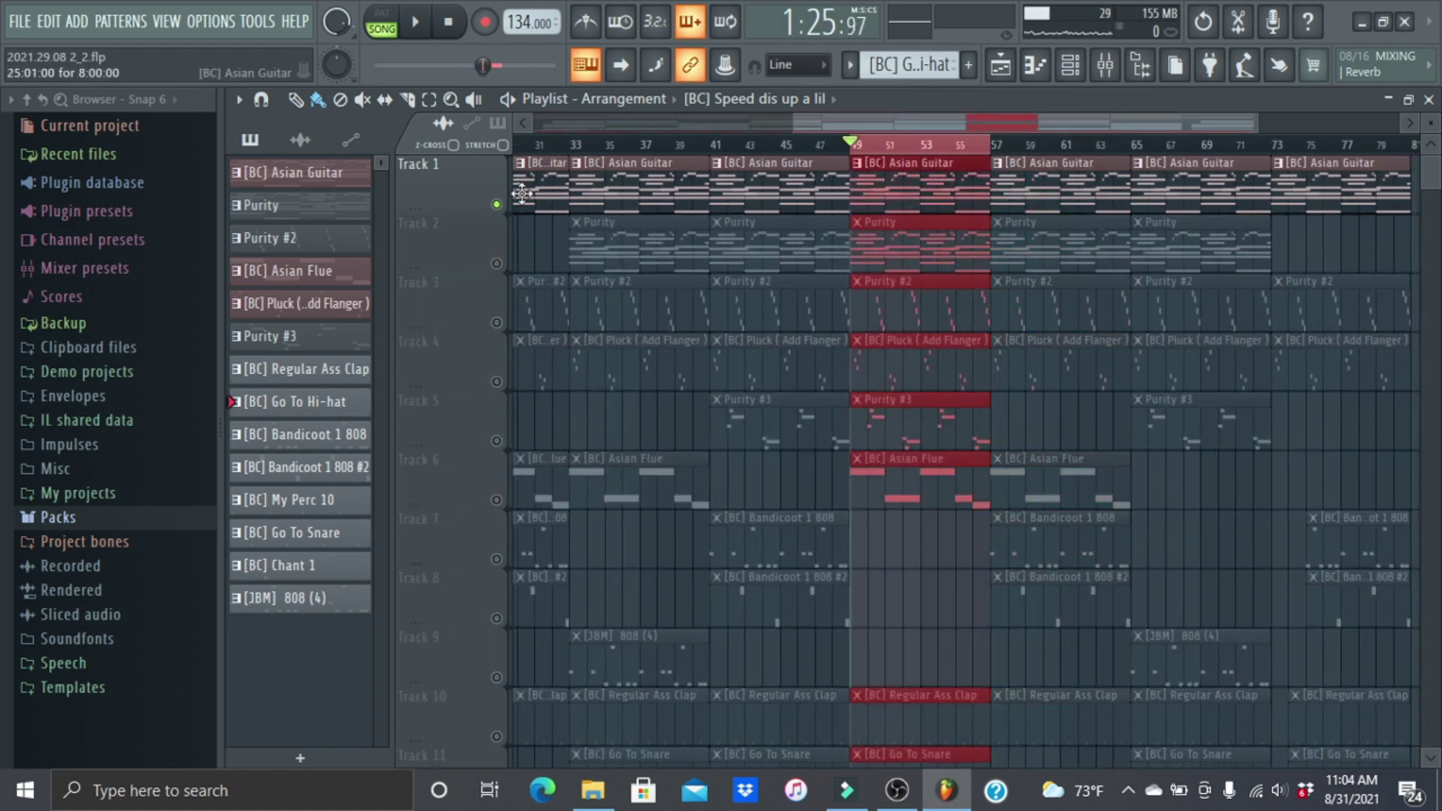
Open the Asian Guitar channel's instrument from the channel rack to examine its preset, and return to the playlist
double_click(928, 182)
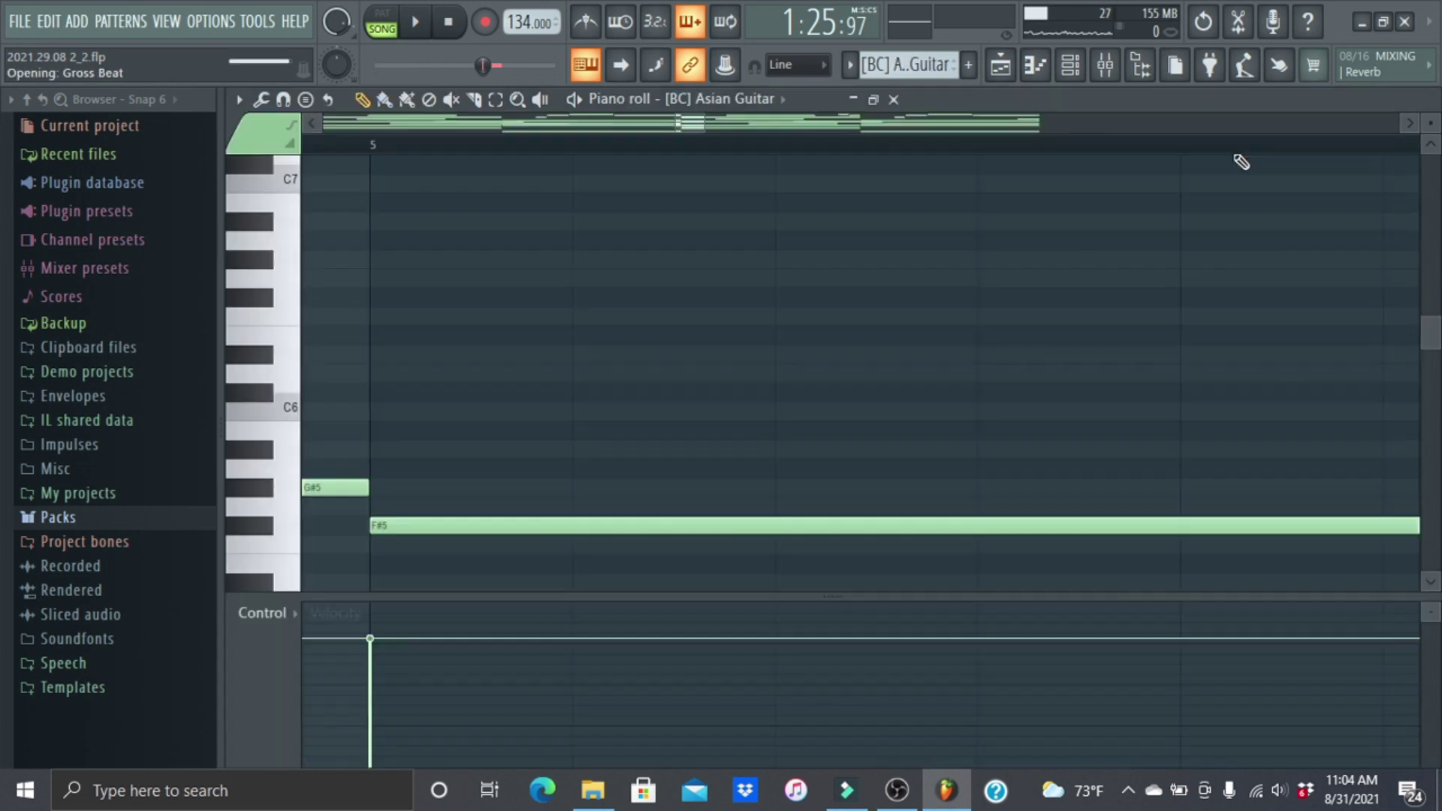
click(1035, 65)
click(1073, 68)
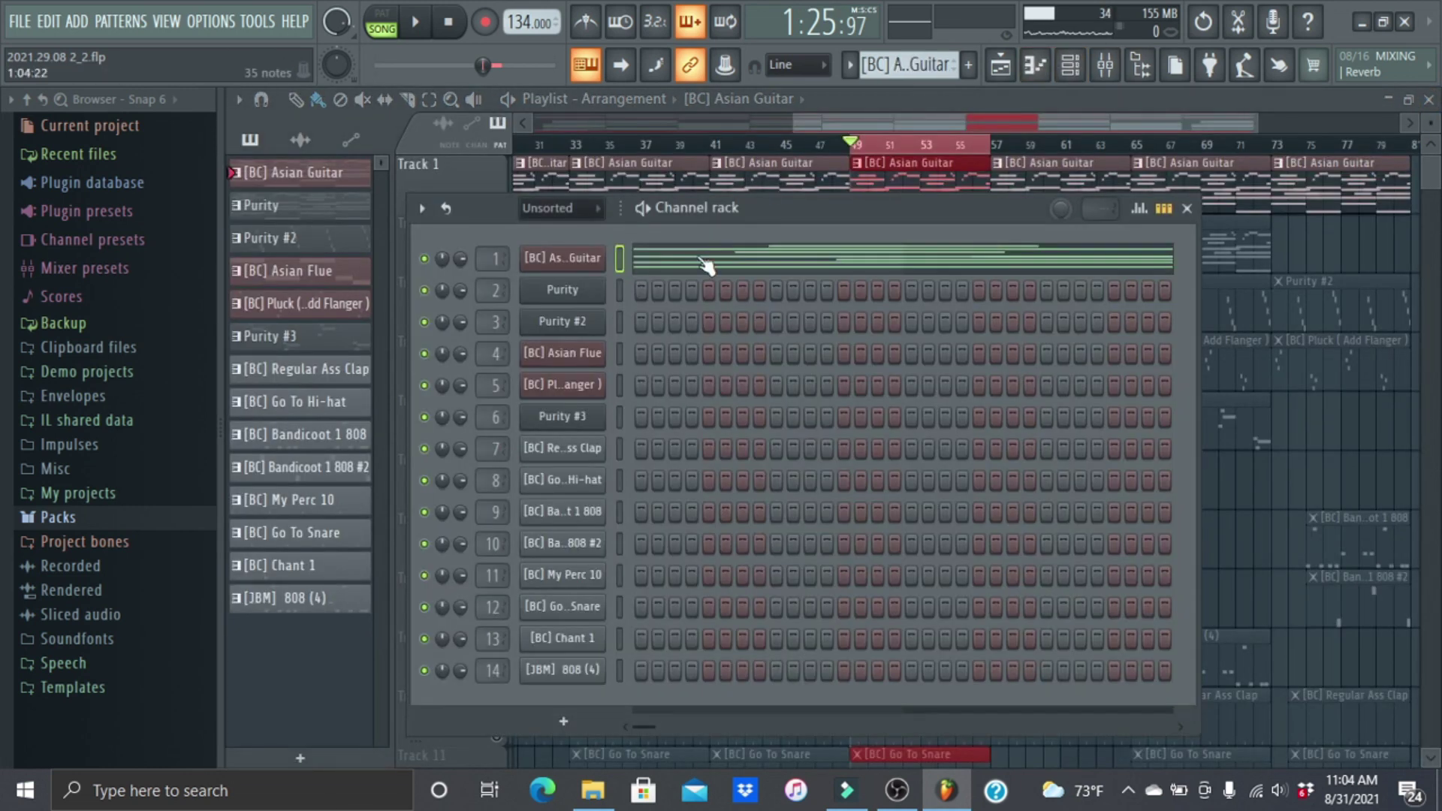
click(579, 259)
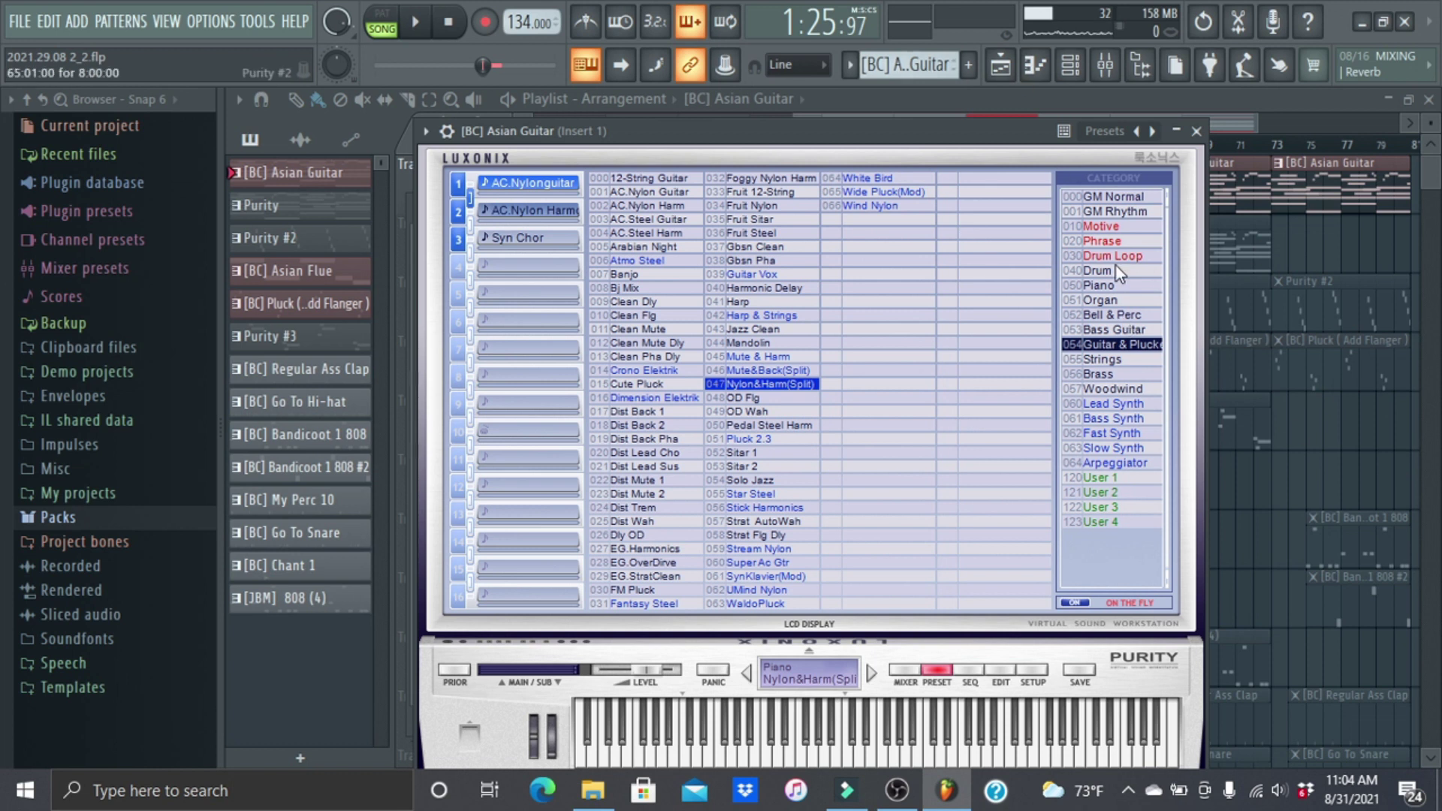
click(1197, 131)
click(1184, 203)
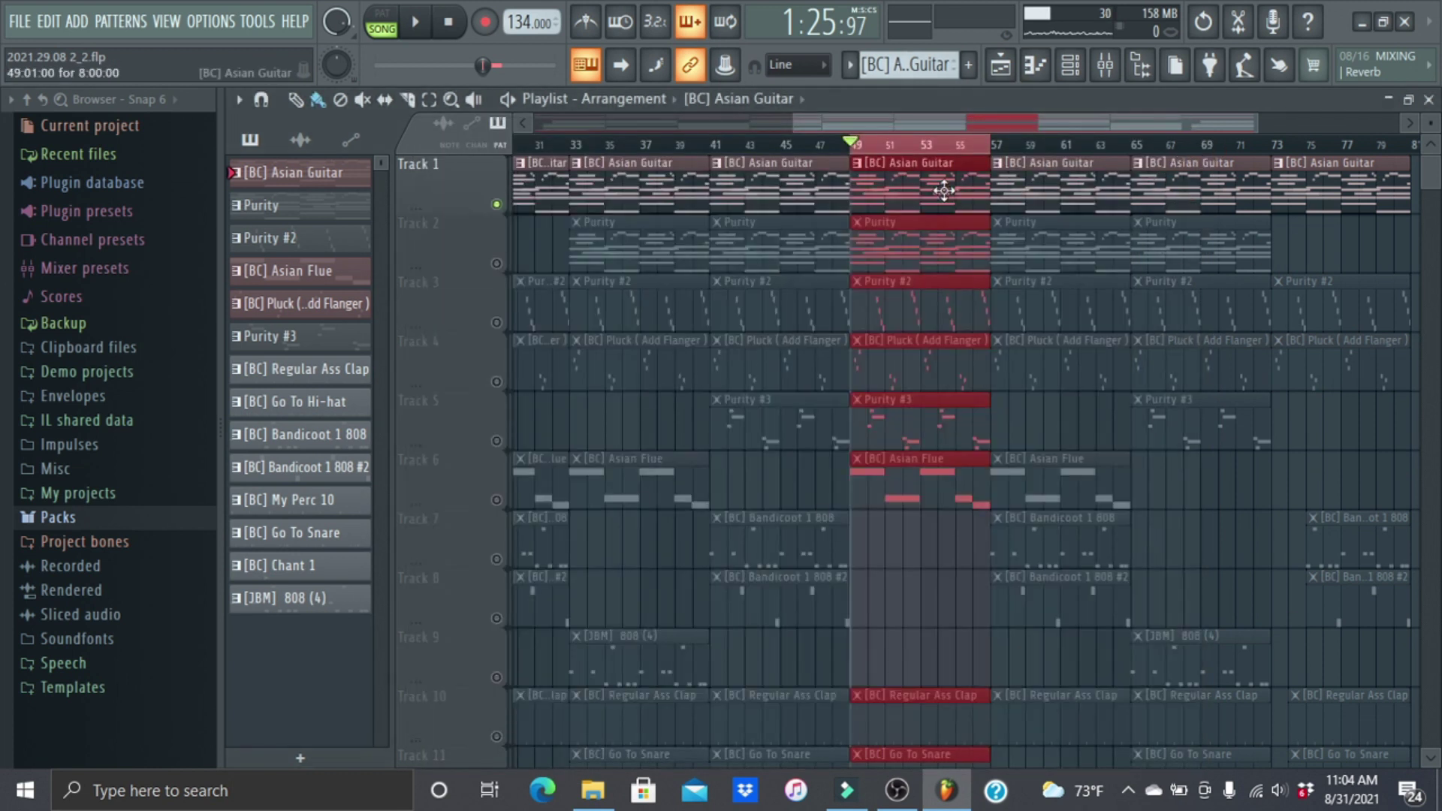
Play the Asian Guitar pattern through in the piano roll to examine its notes, and return to the playlist
double_click(947, 191)
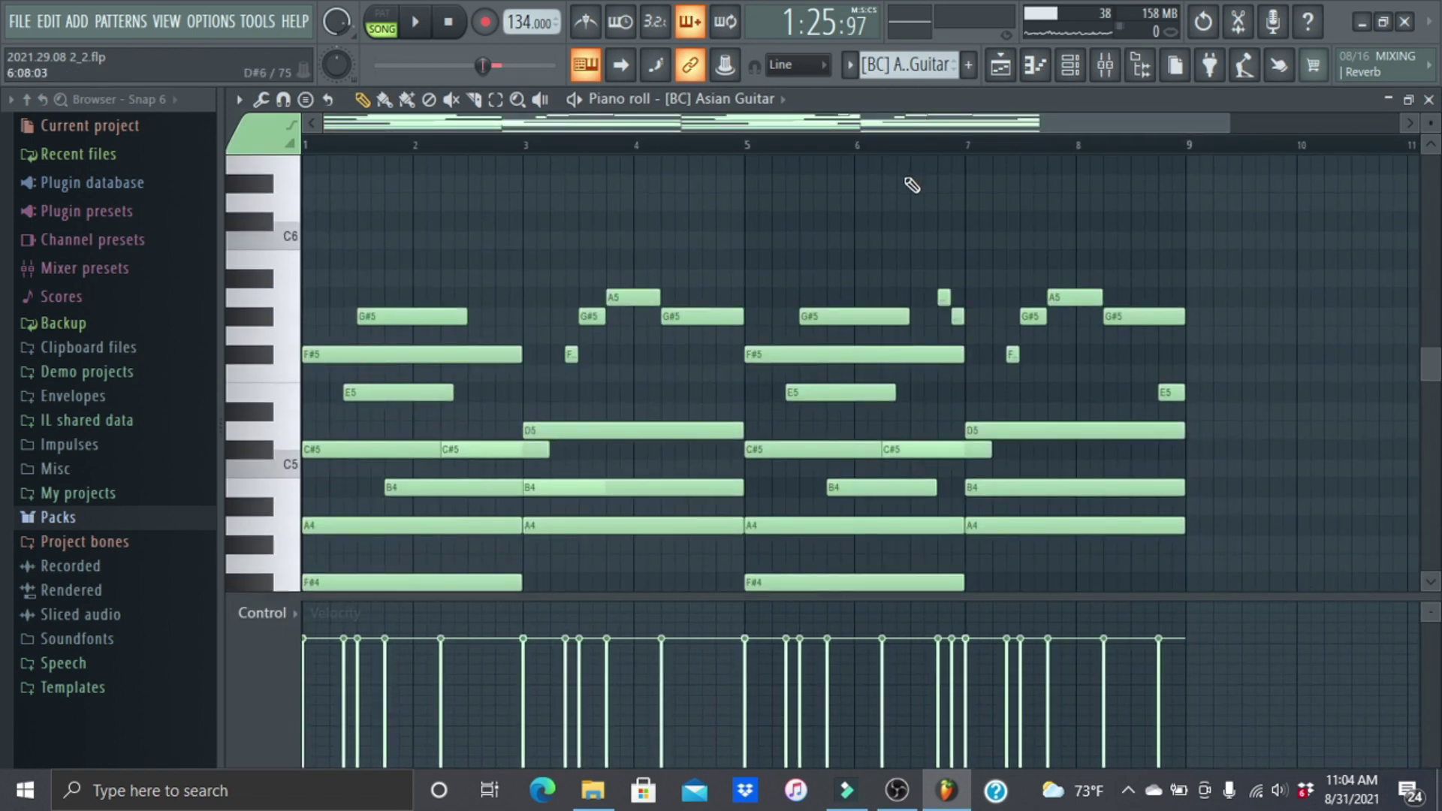
key(space)
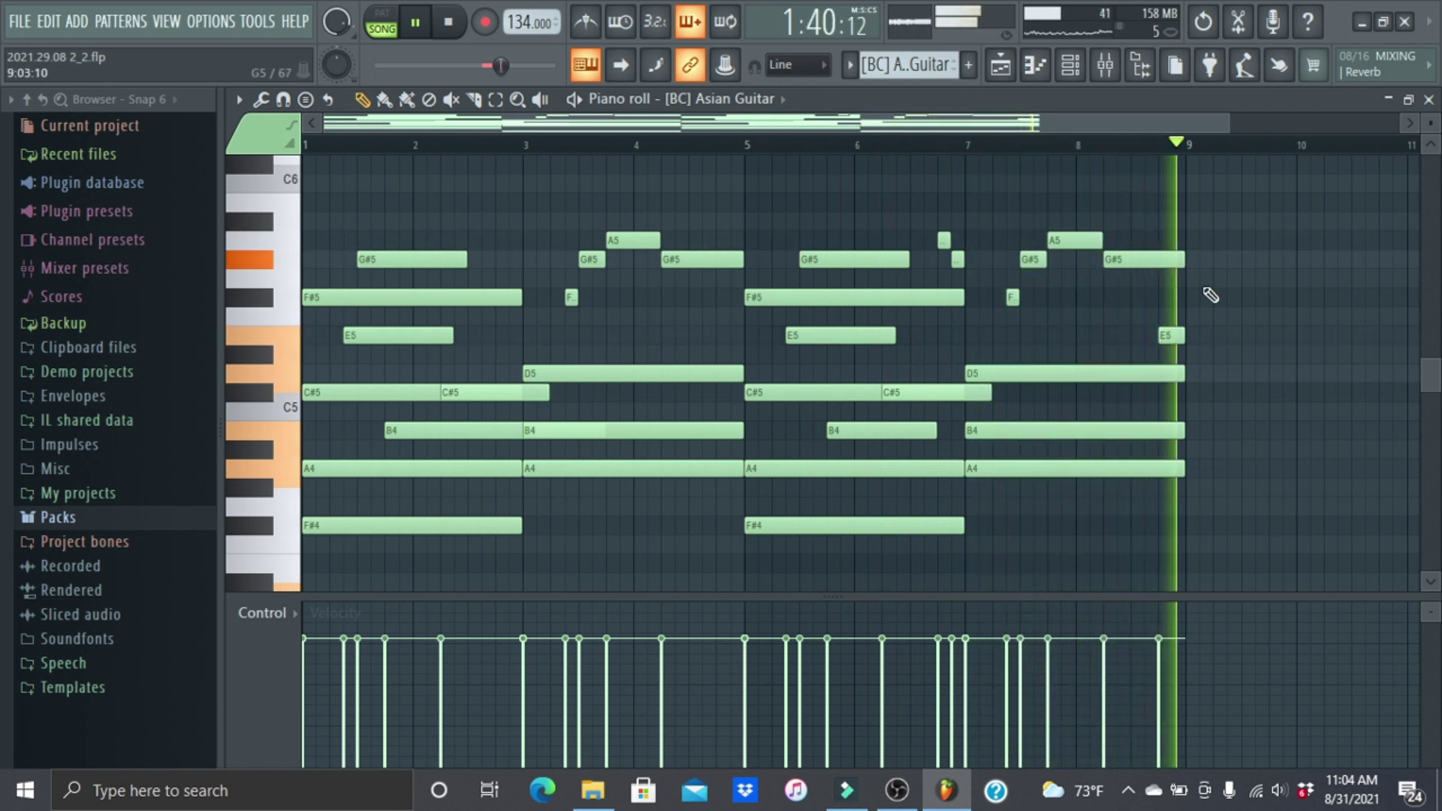
key(space)
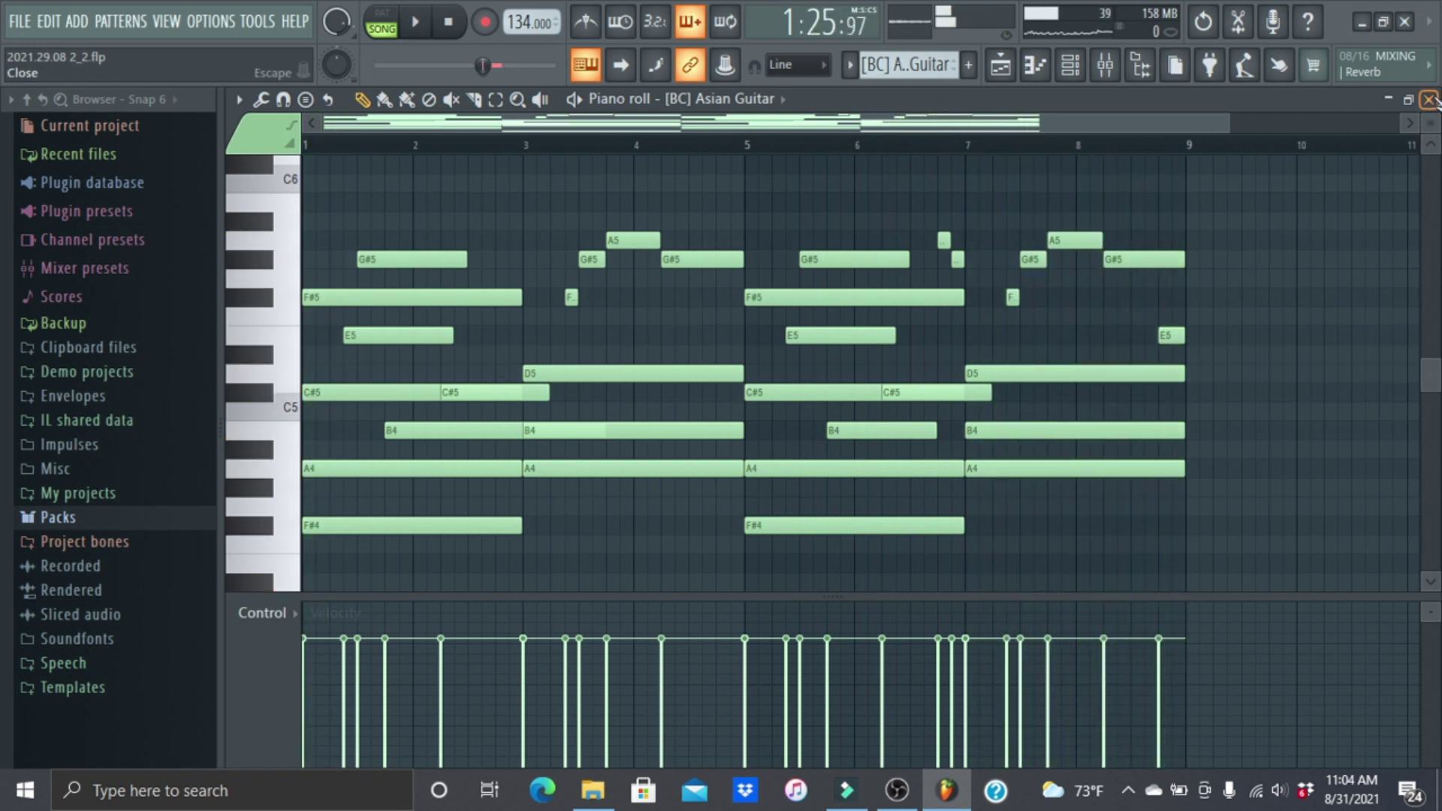
click(1430, 100)
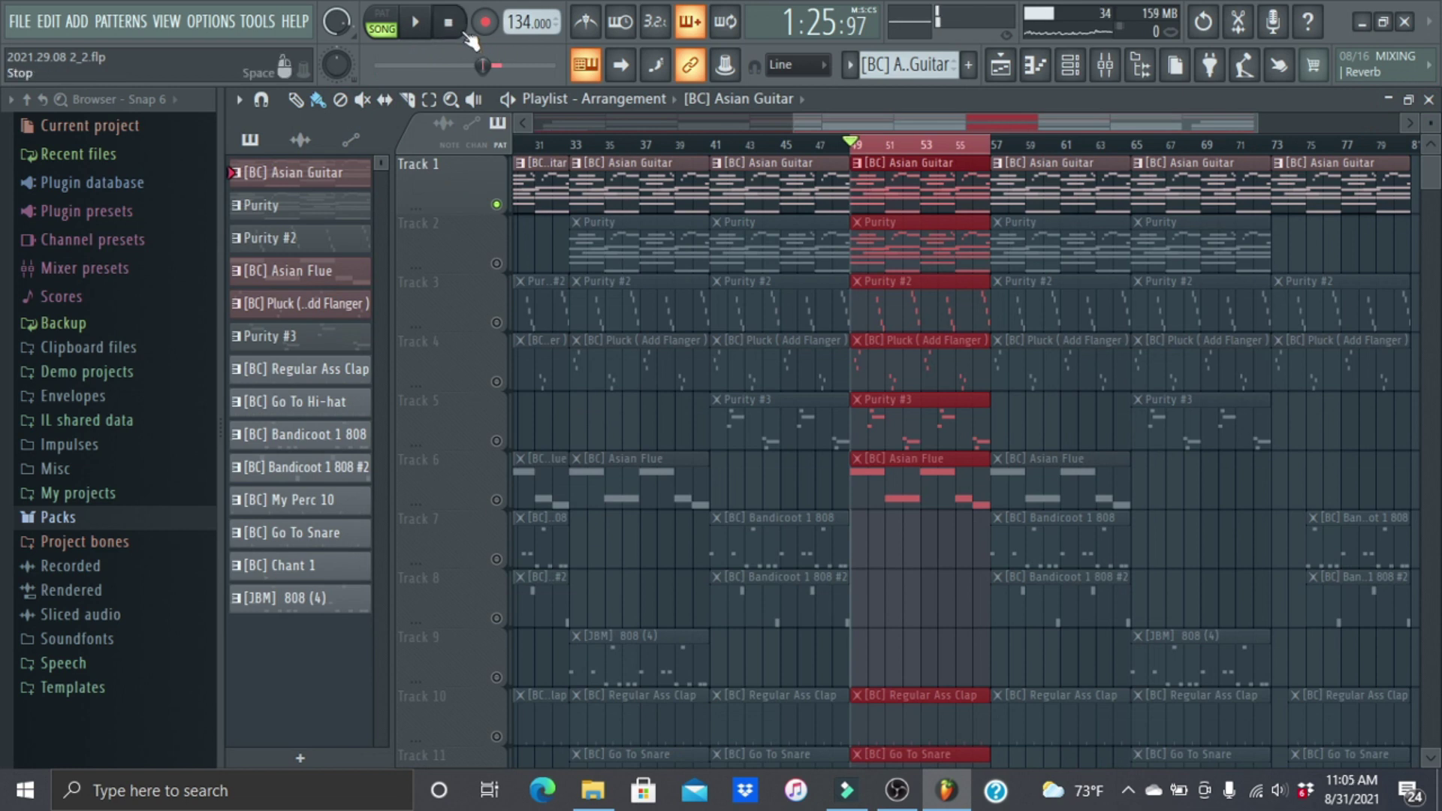
Solo Track 2 and open the Purity channel's instrument to examine its preset, and return to the playlist
right_click(497, 263)
double_click(952, 262)
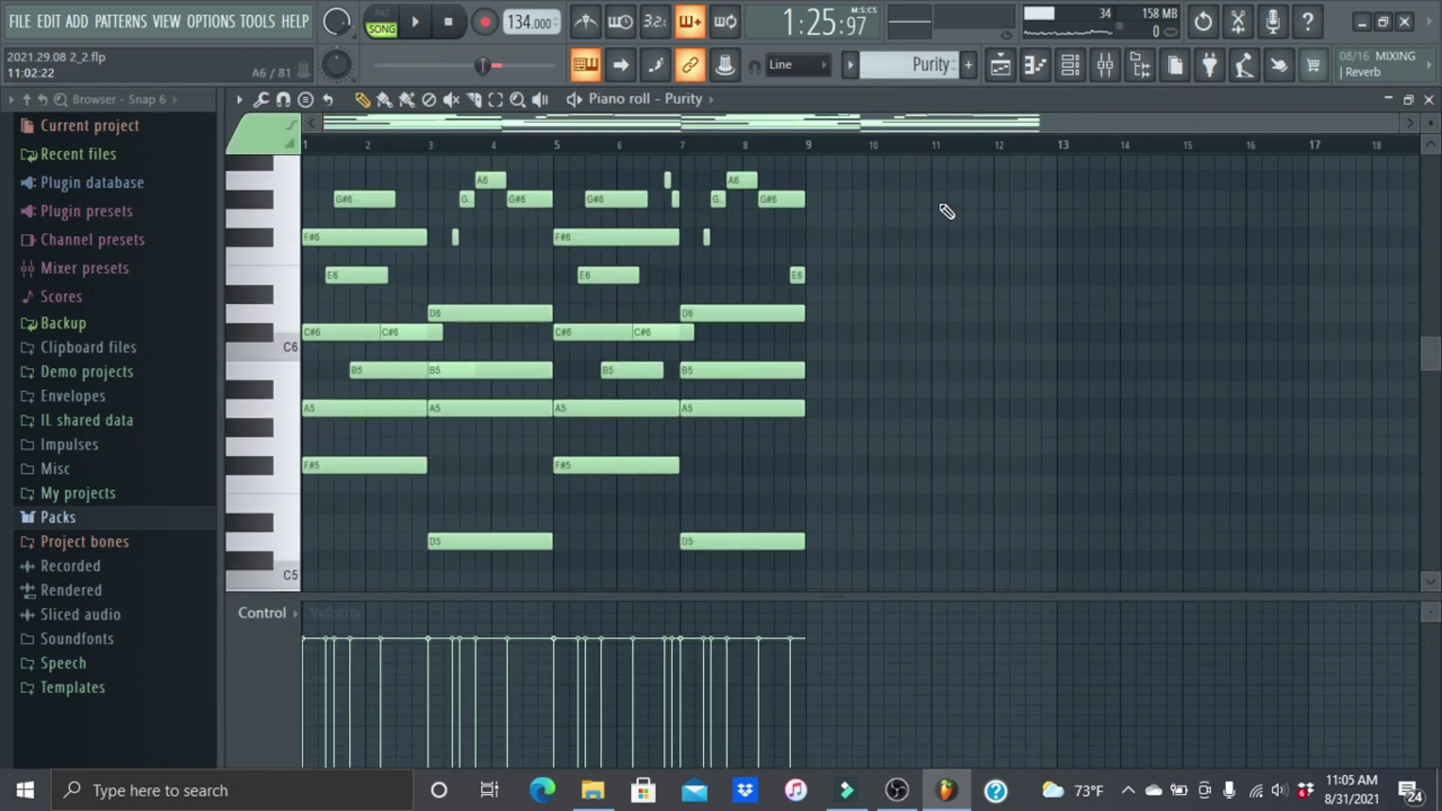
click(1429, 100)
click(1070, 64)
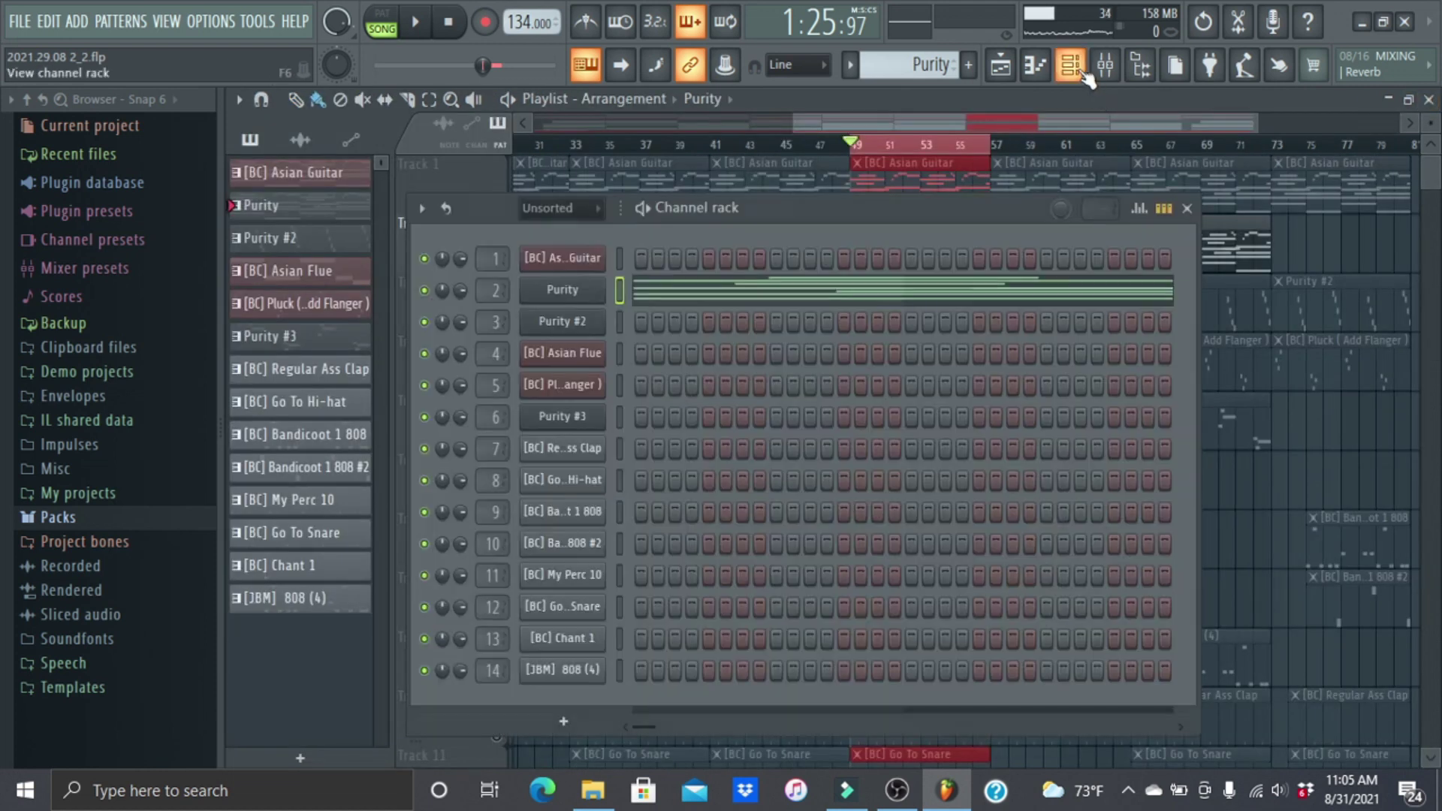
click(601, 299)
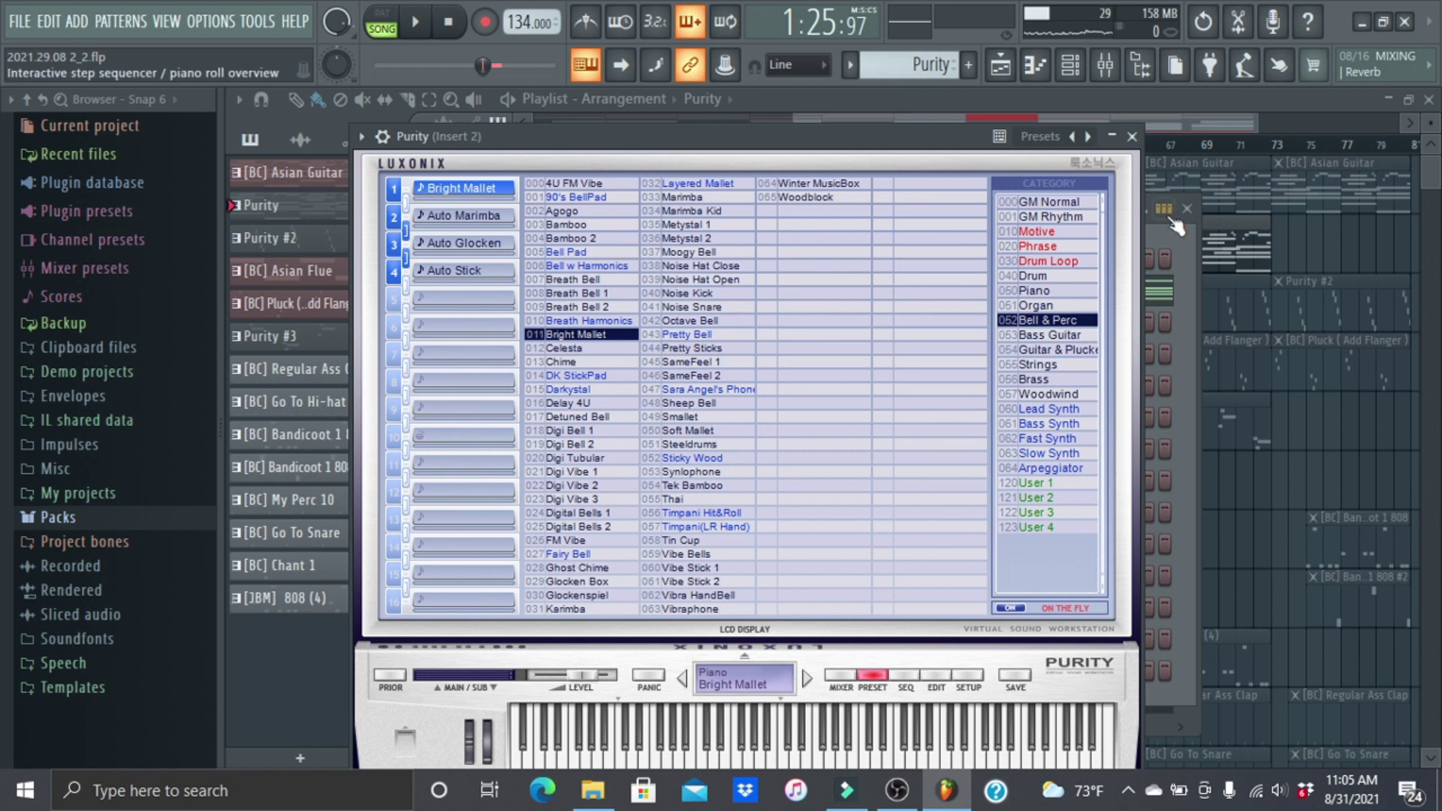
click(1132, 136)
click(1187, 209)
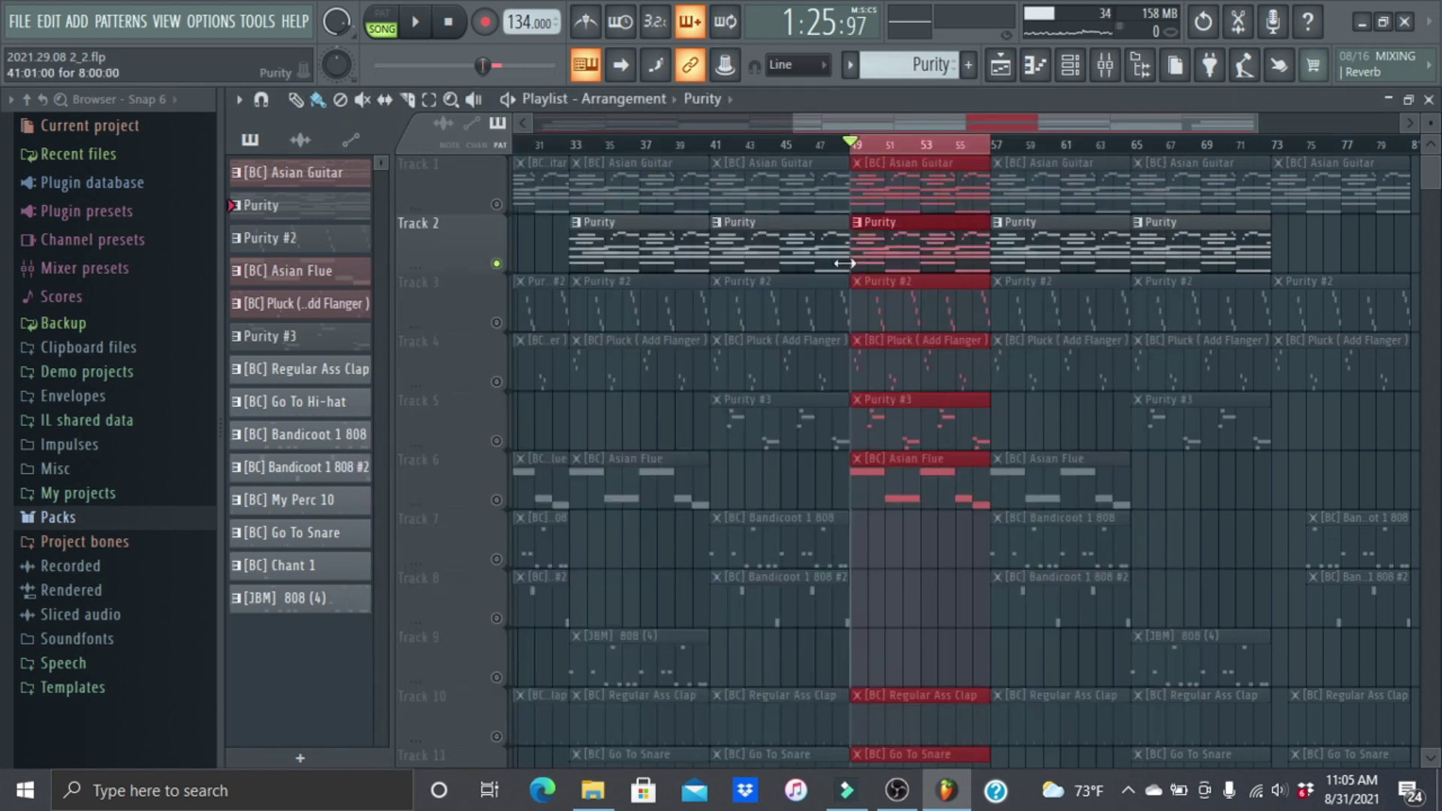
Try the Purity pattern's notes one octave lower in the piano roll, and transpose them back up an octave
double_click(906, 263)
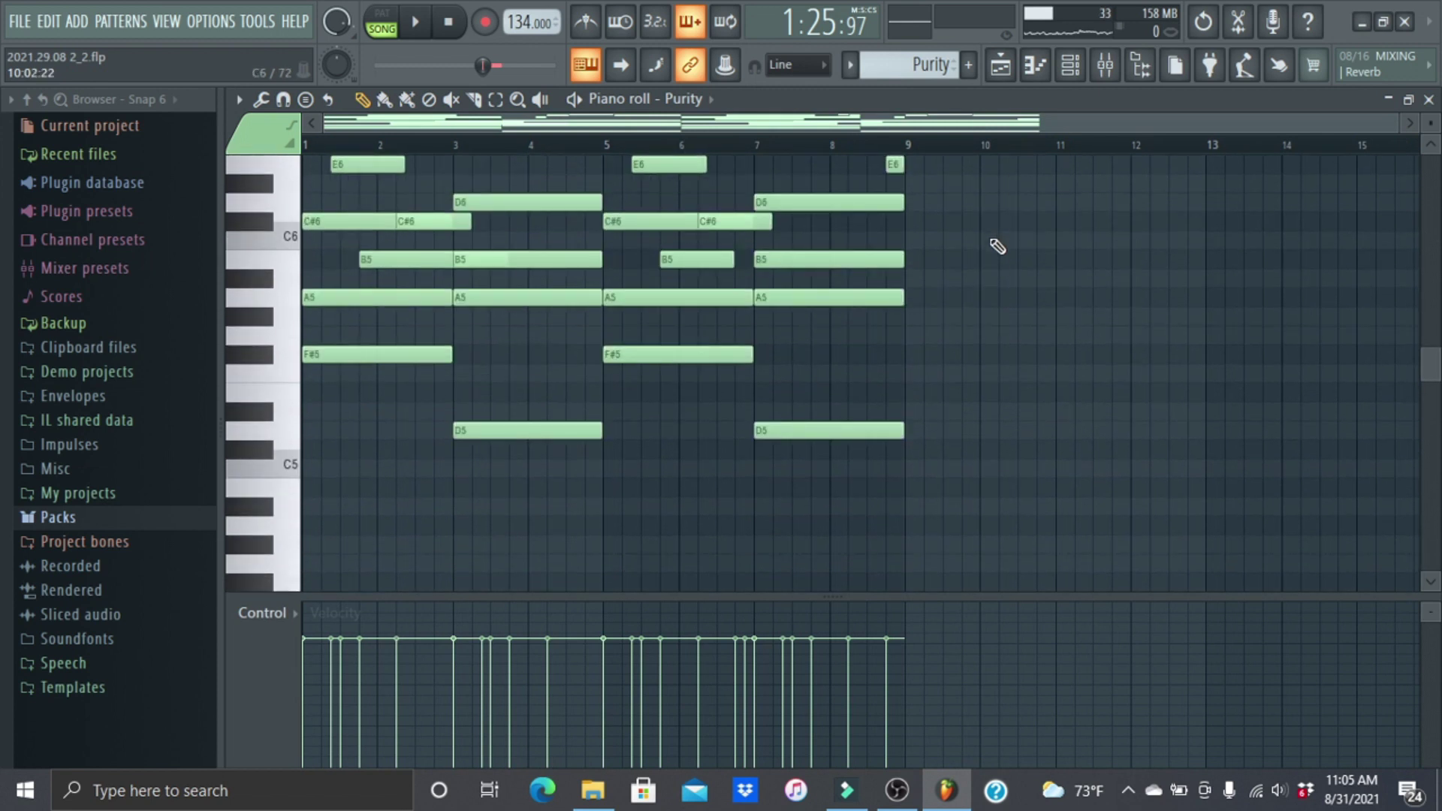
key(ctrl+Down)
key(space)
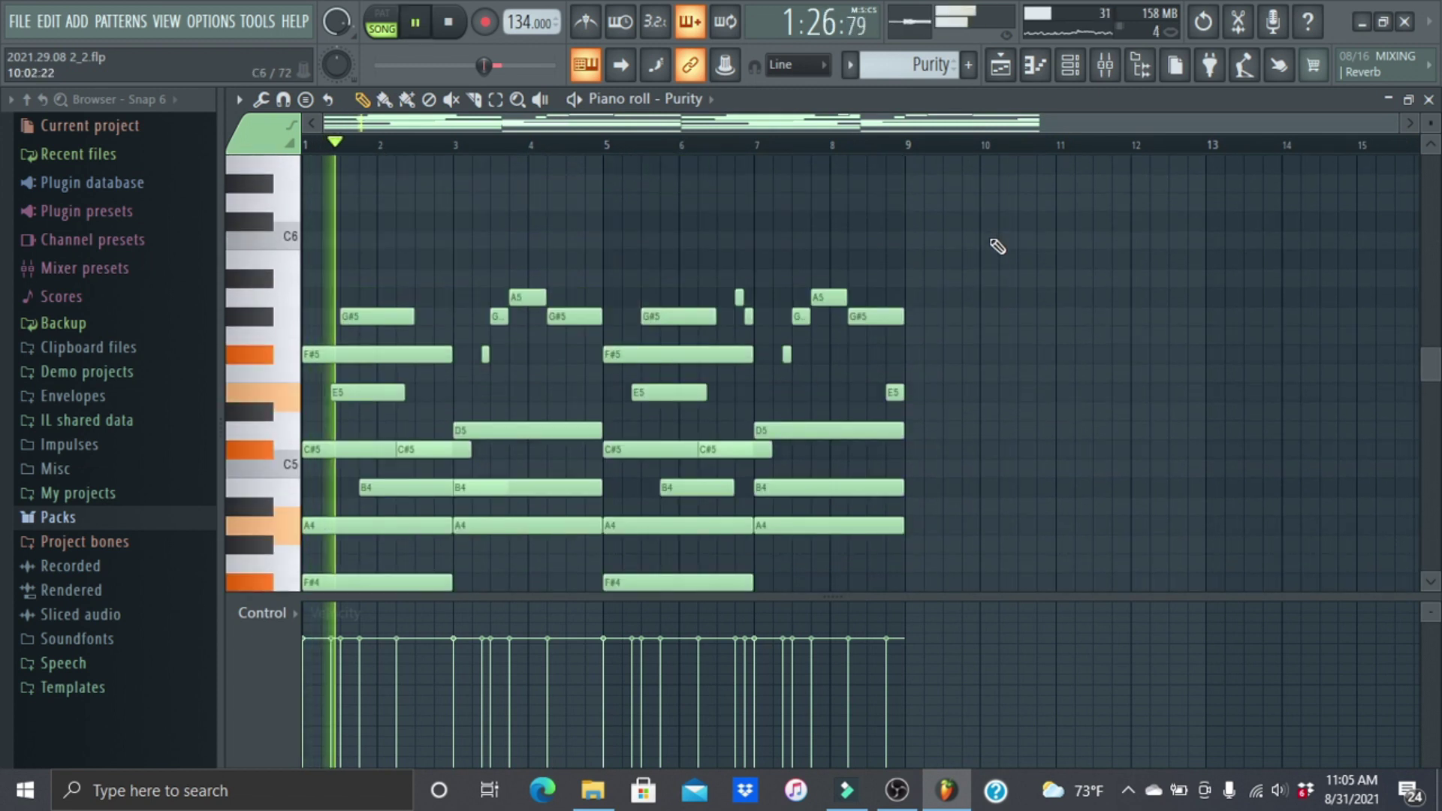
key(space)
key(ctrl+Up)
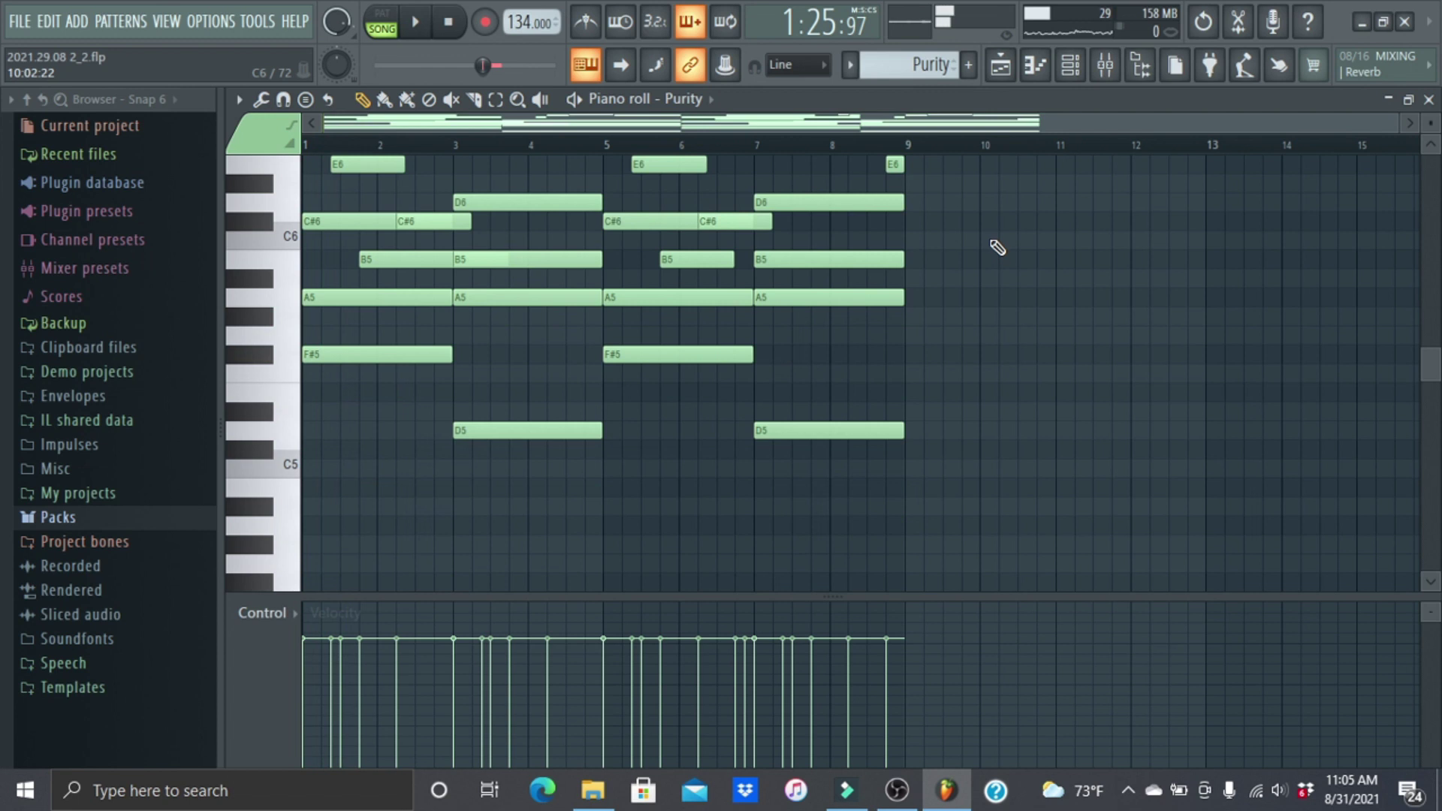
key(ctrl+Down)
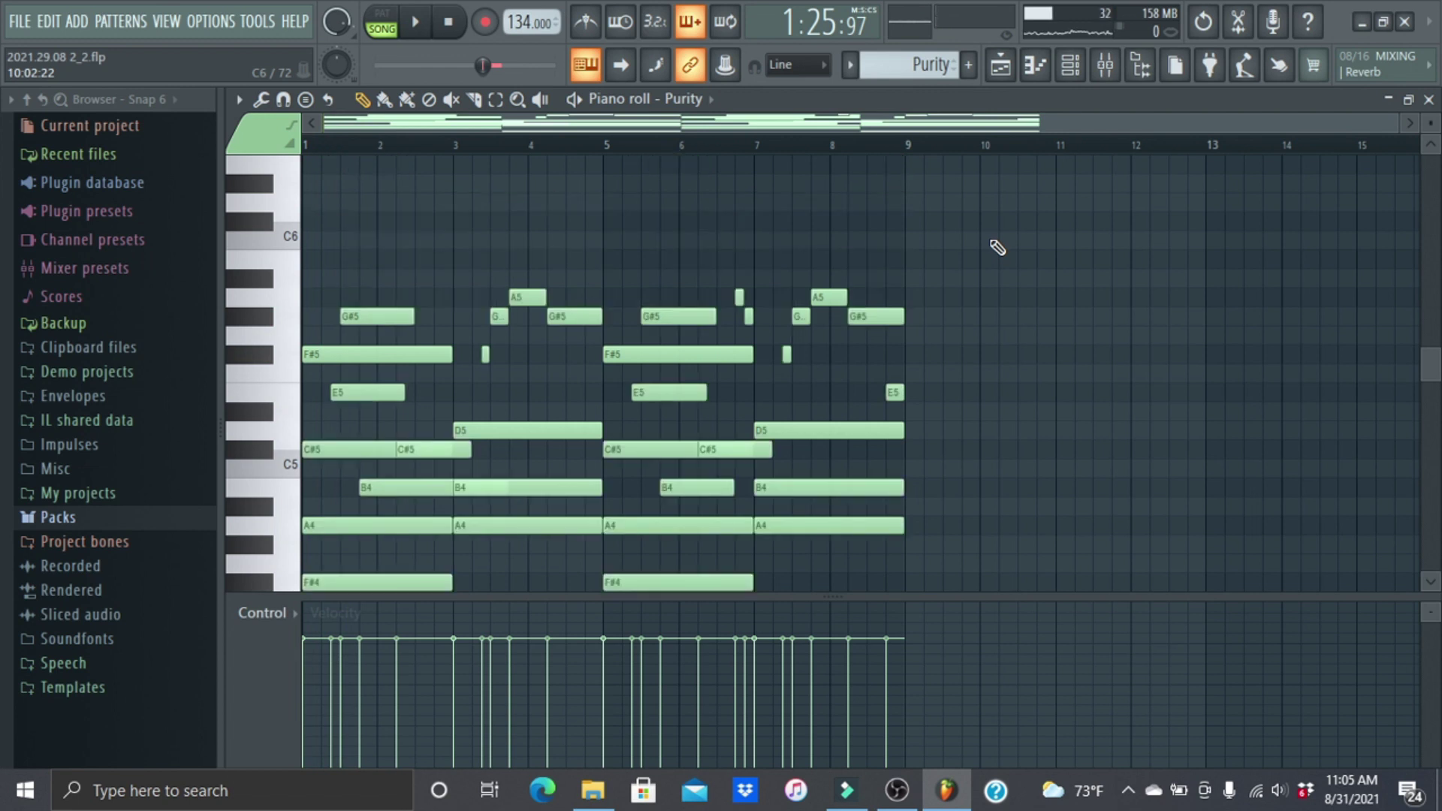
key(ctrl+Up)
Play the Purity pattern at its original octave in the piano roll, and return to the playlist
scroll(957, 354, up, 3)
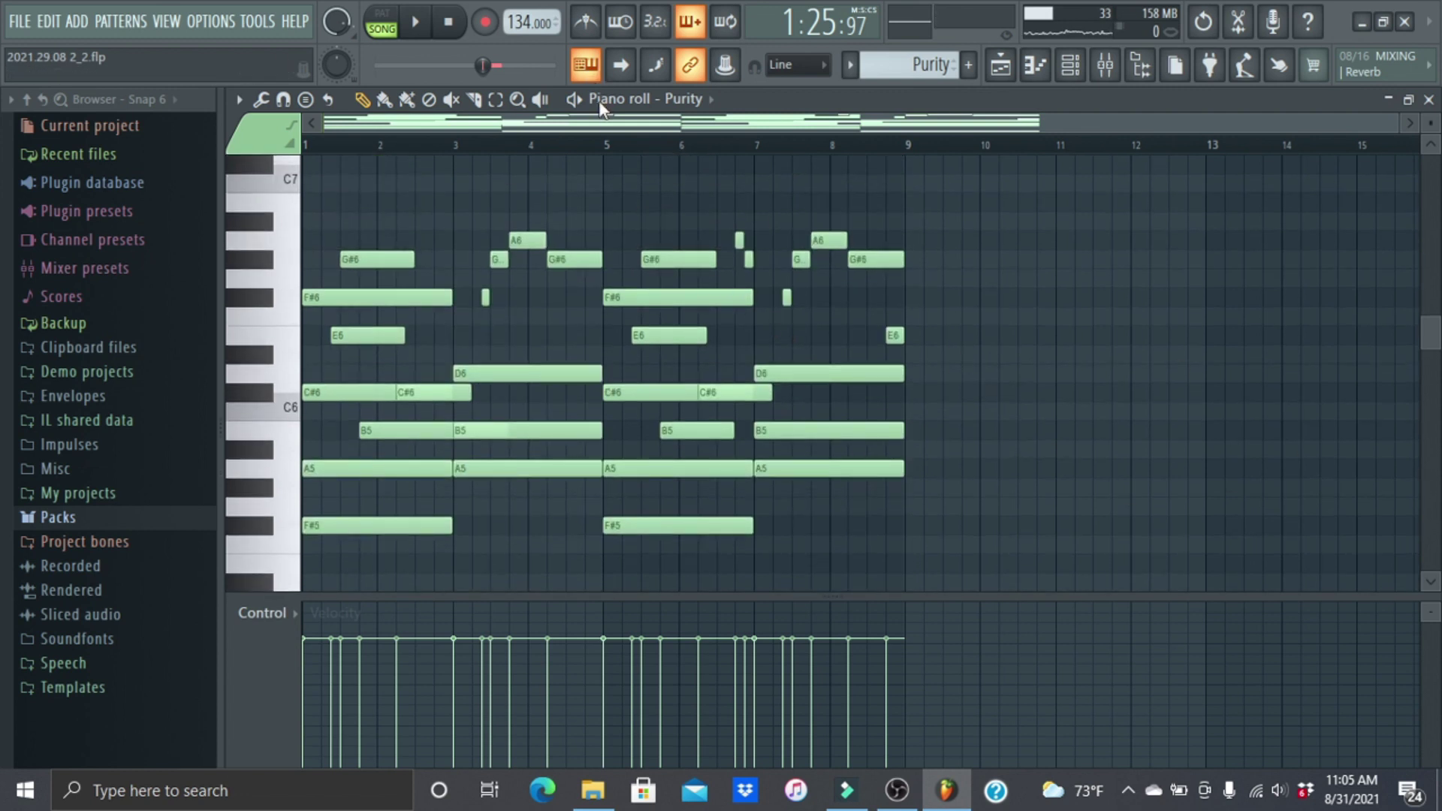
scroll(1039, 298, up, 2)
key(space)
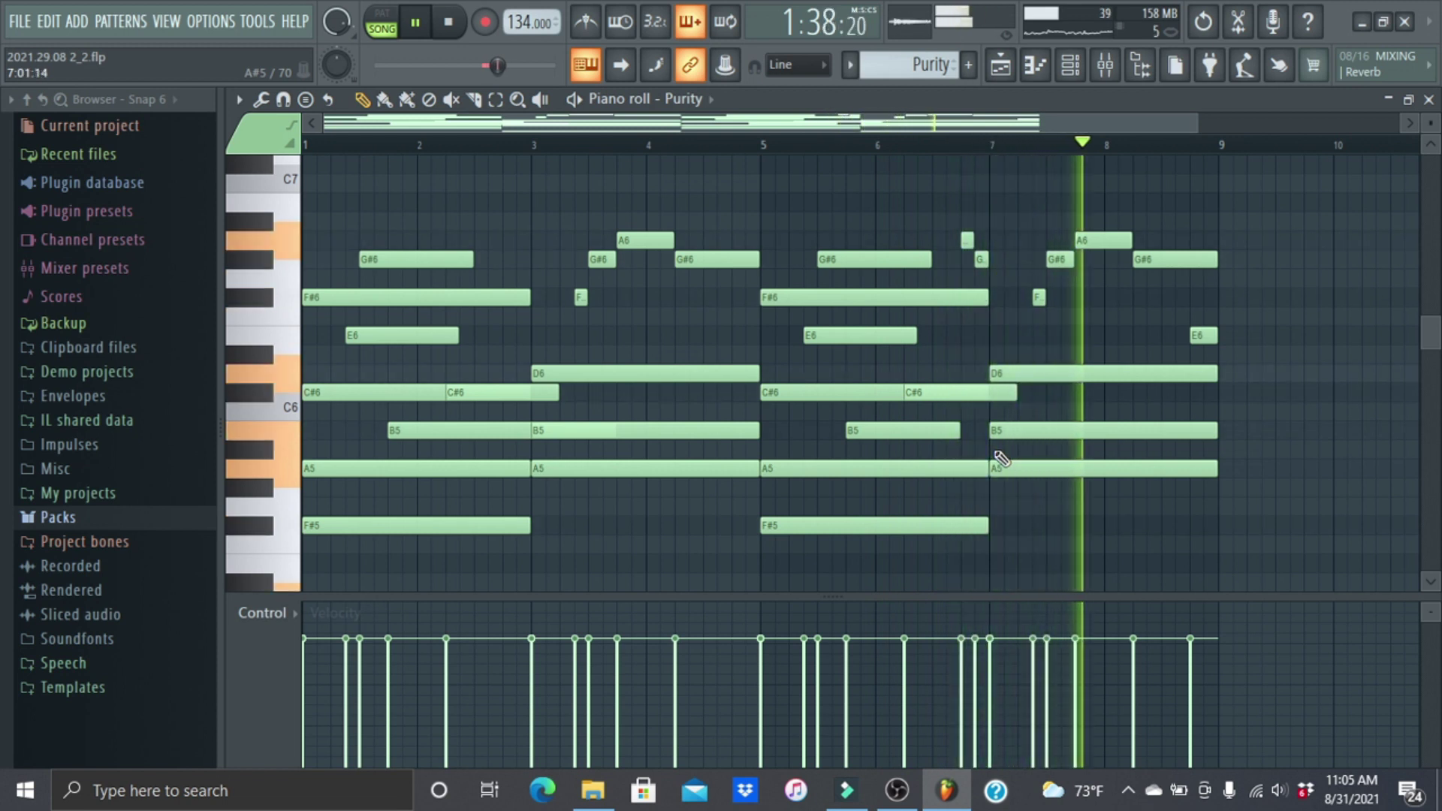
key(space)
click(1429, 99)
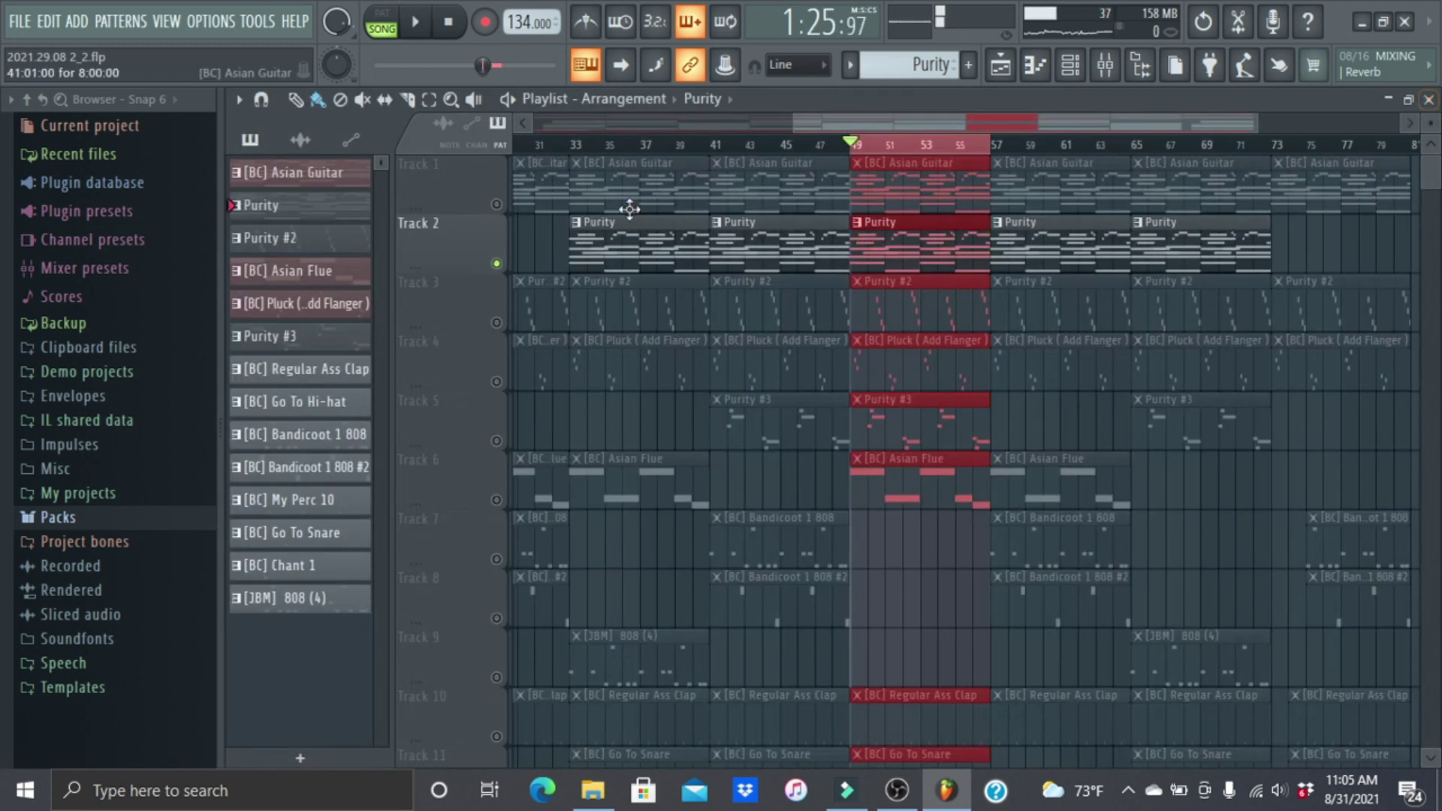
Solo Track 3 and examine the Purity #2 pattern's notes and its instrument preset
right_click(498, 323)
double_click(934, 293)
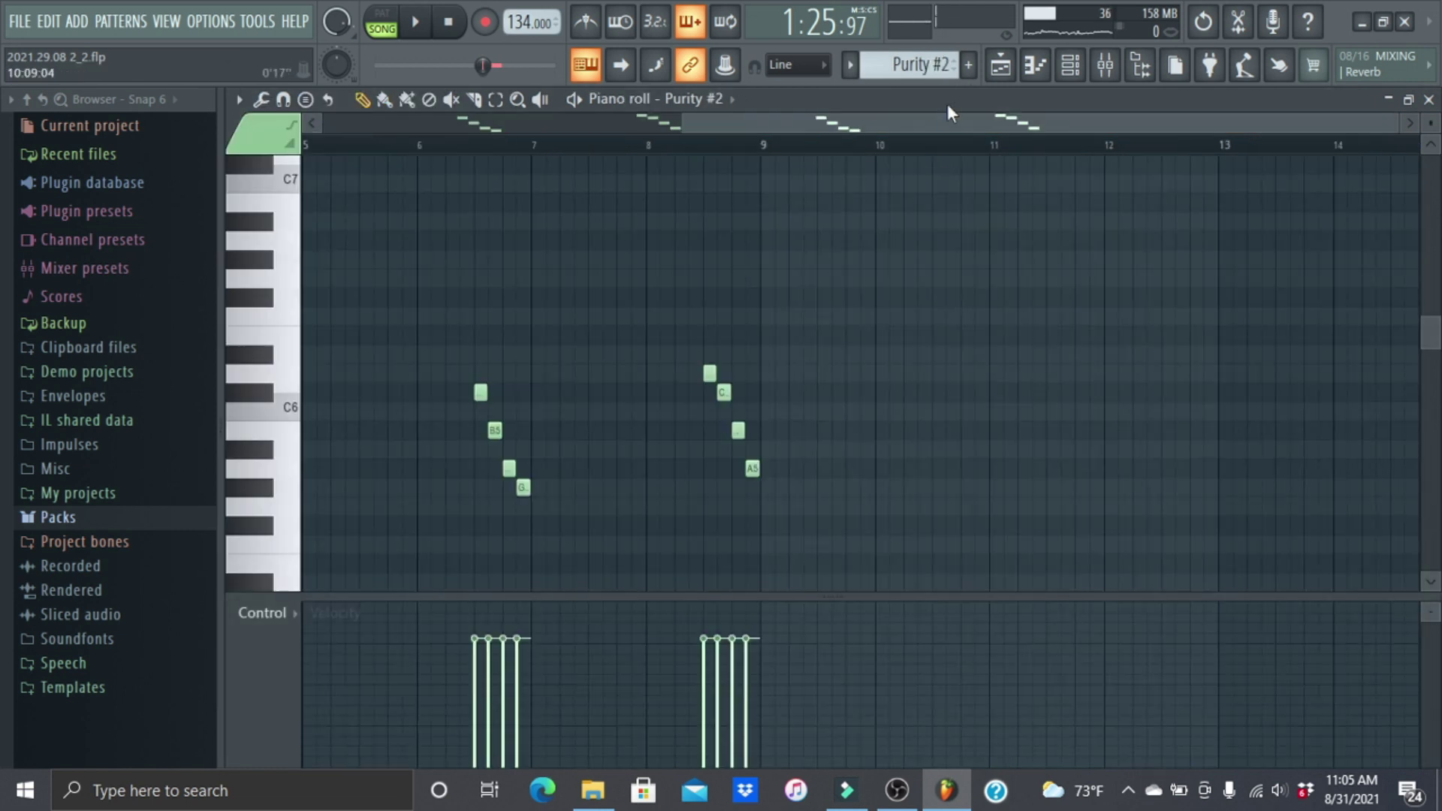
scroll(955, 120, up, 2)
scroll(994, 126, down, 2)
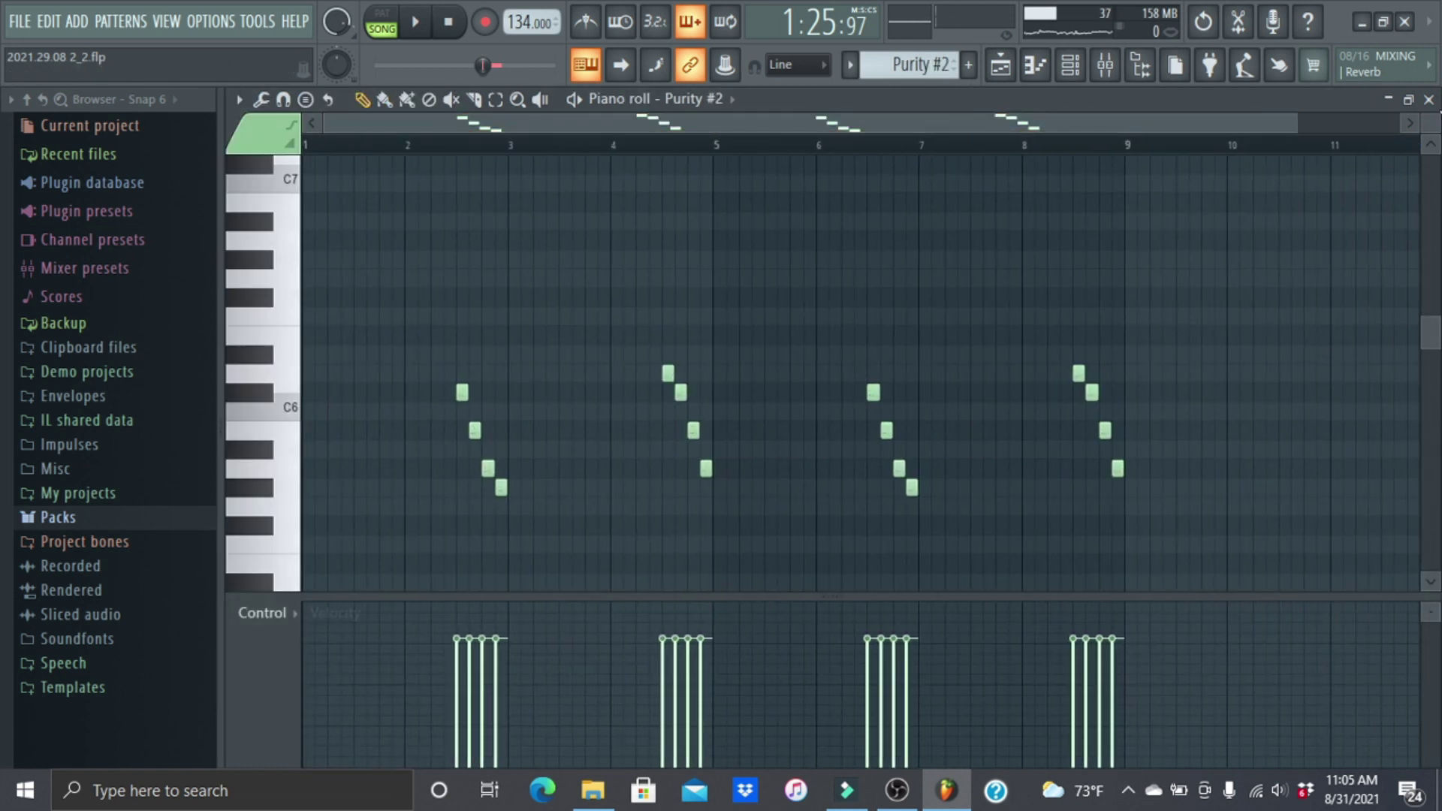
key(F7)
click(945, 430)
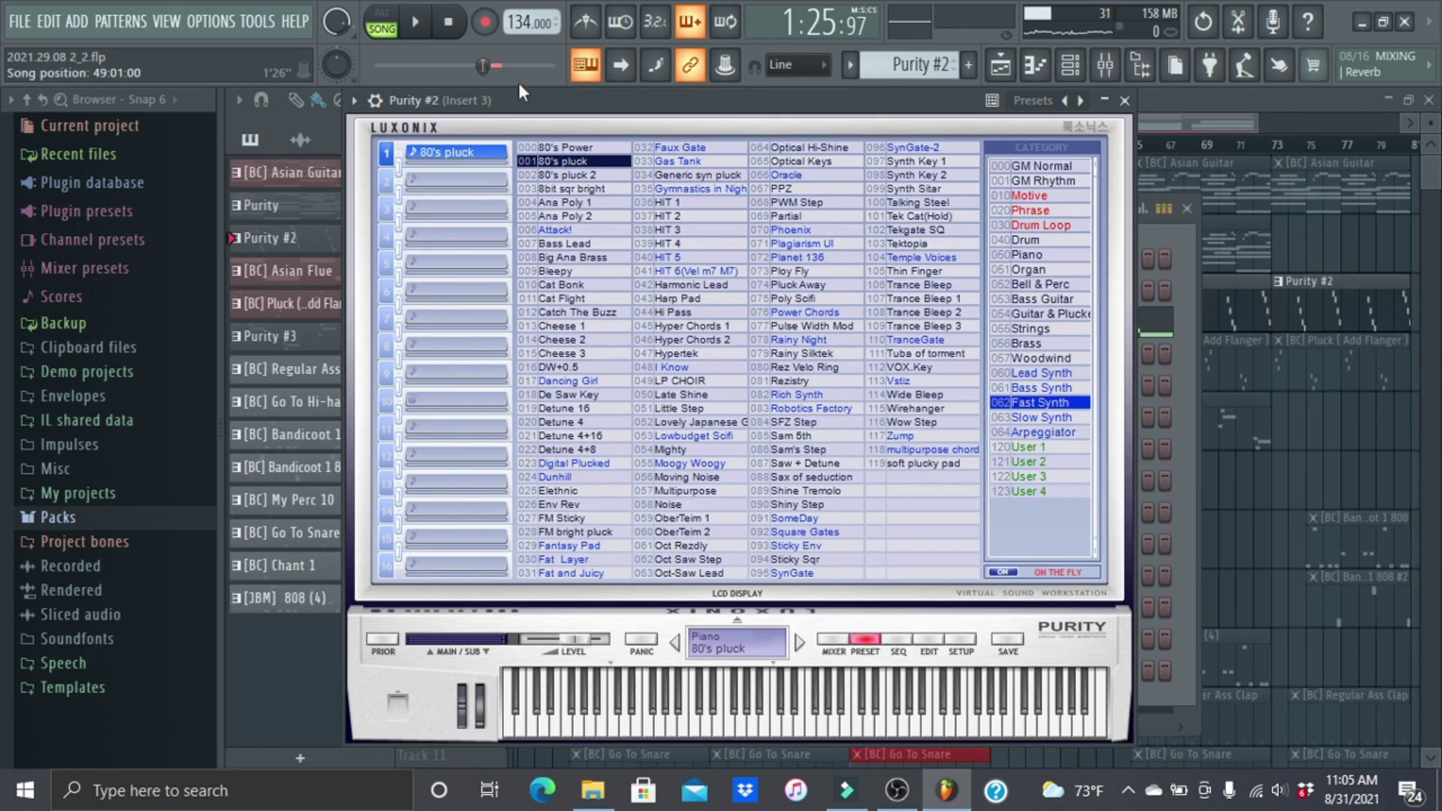
click(1127, 102)
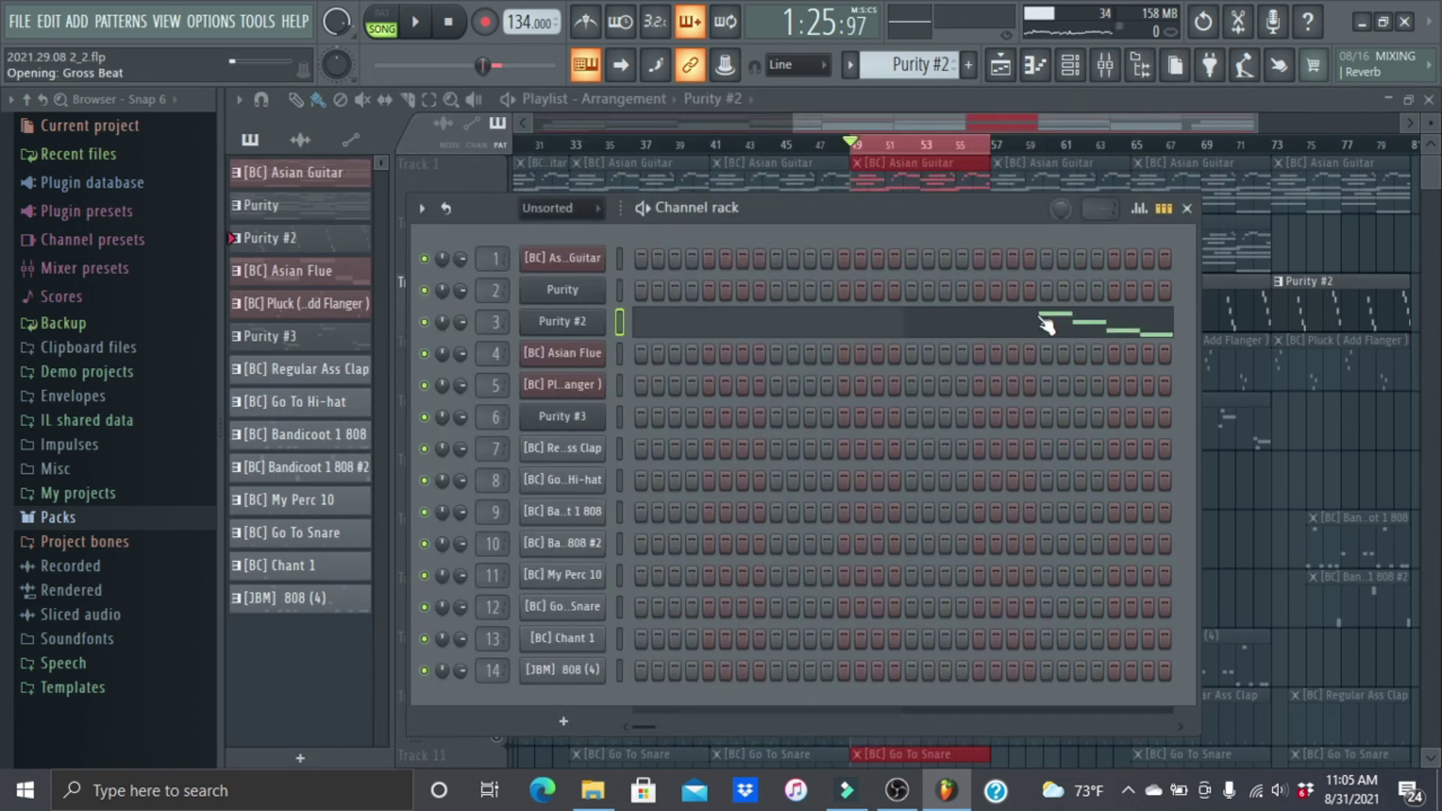
Play the Purity #2 pattern in its piano roll, stop playback and return to the playlist
click(1046, 323)
key(space)
scroll(575, 124, up, 1)
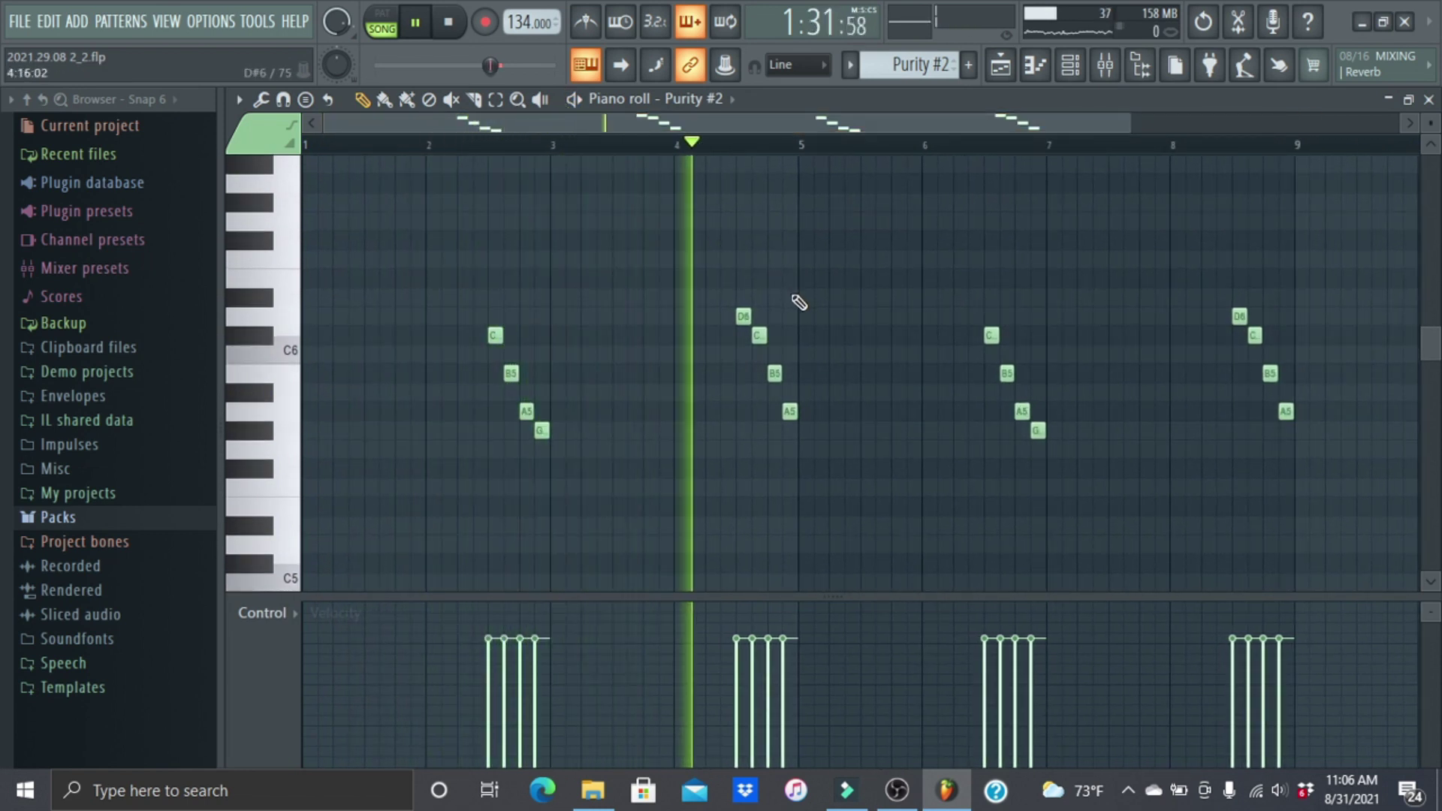
click(461, 30)
click(1430, 99)
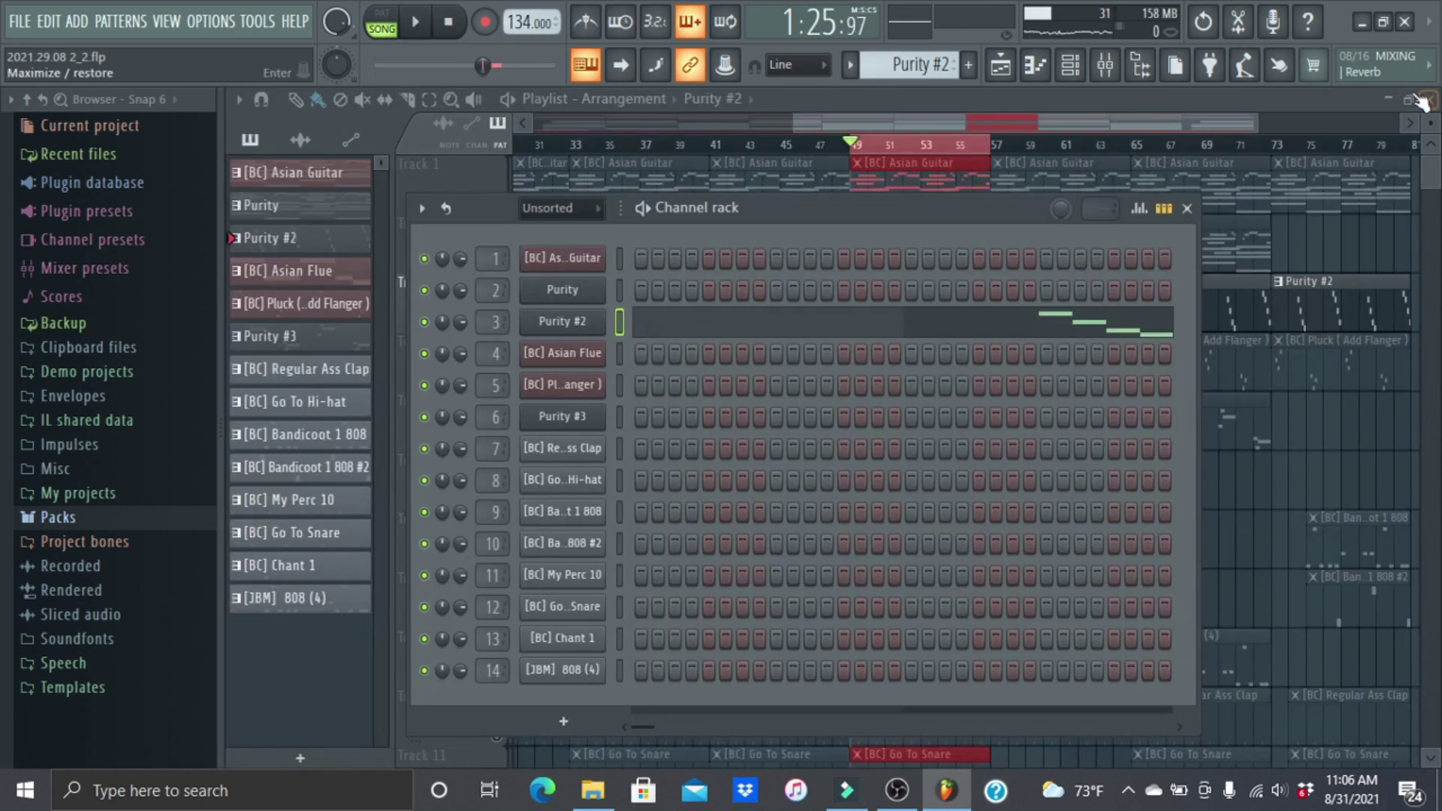
click(1187, 209)
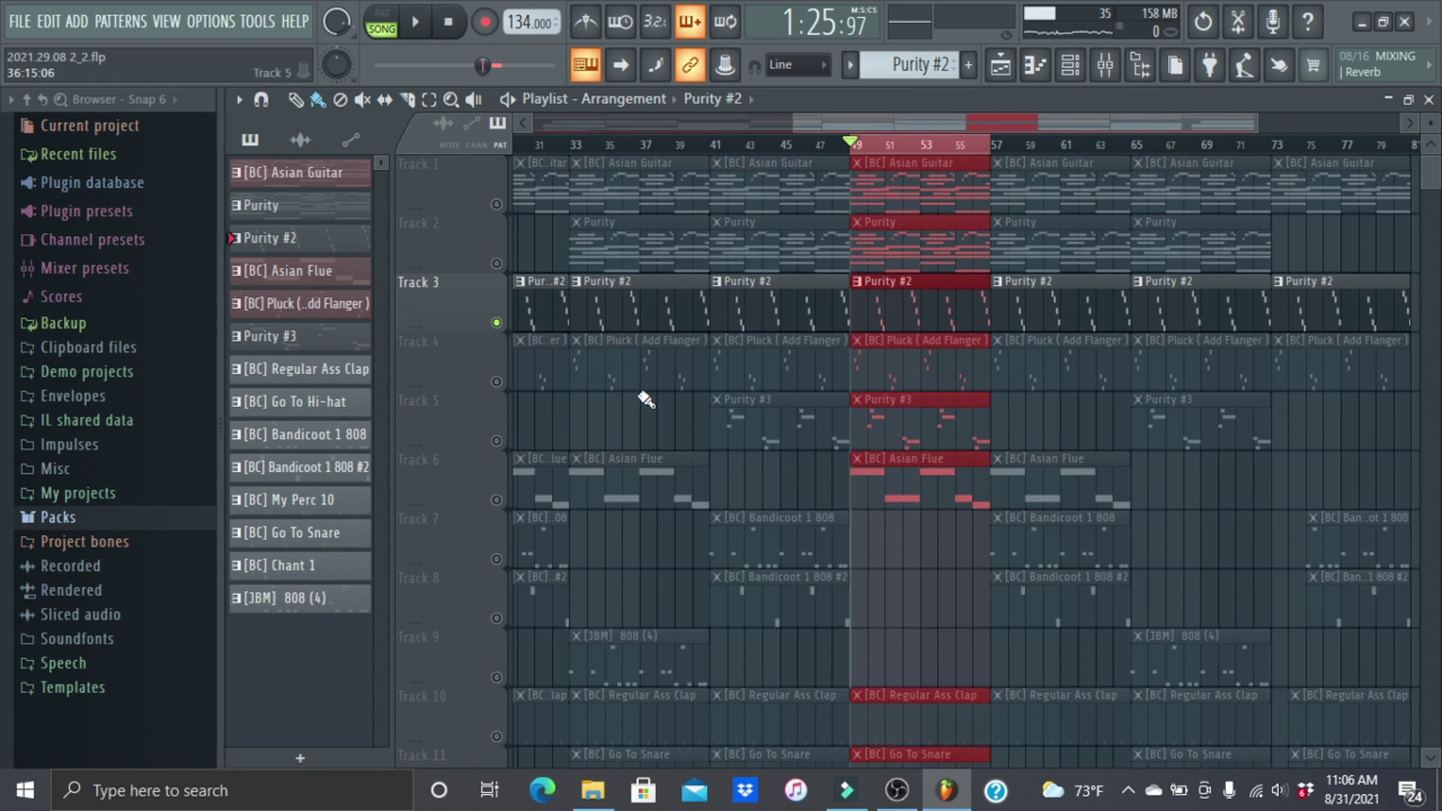
Solo Track 4 and examine the [BC] Pluck (Add Flanger) pattern's notes and its instrument preset
right_click(497, 382)
double_click(869, 376)
scroll(794, 130, down, 2)
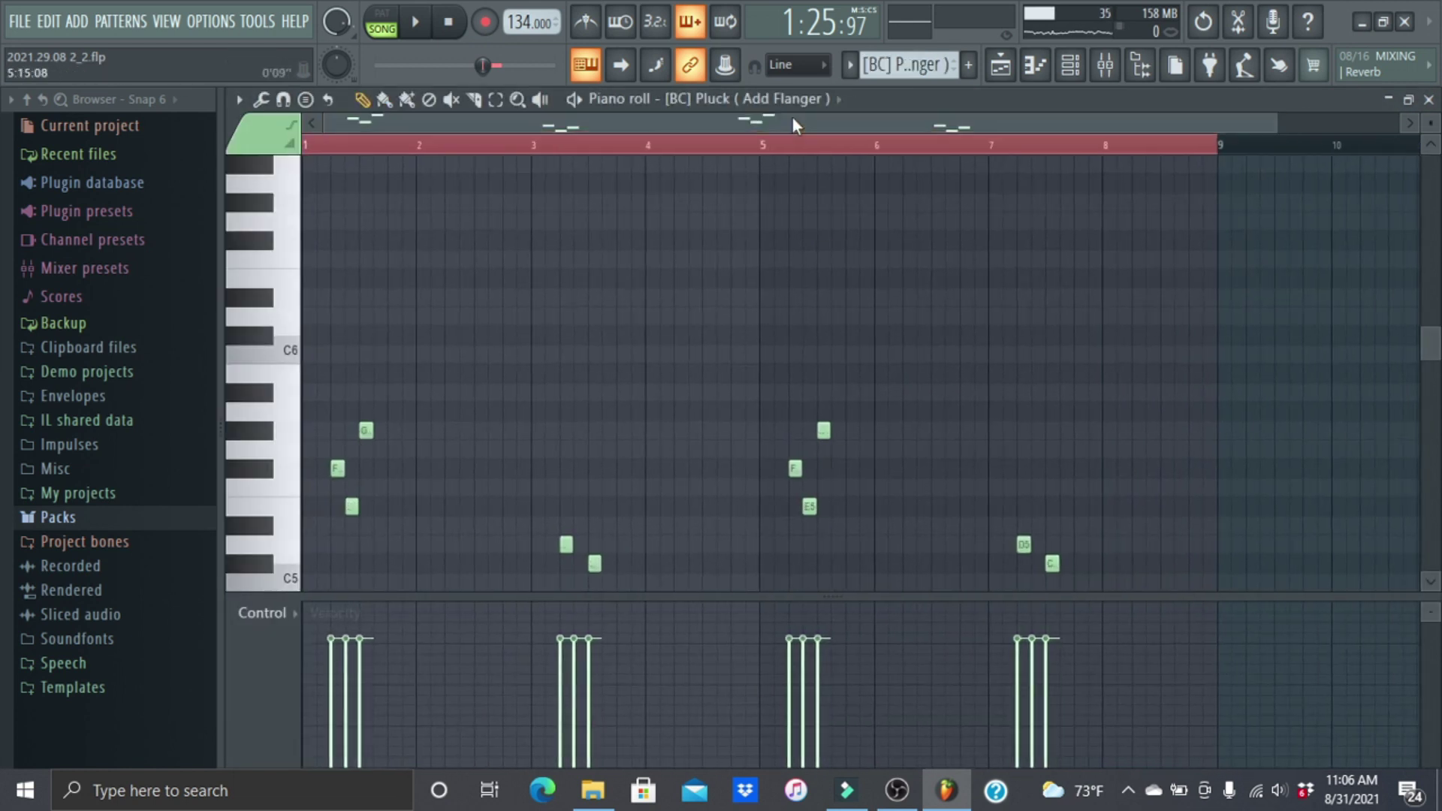
click(1001, 66)
click(1070, 65)
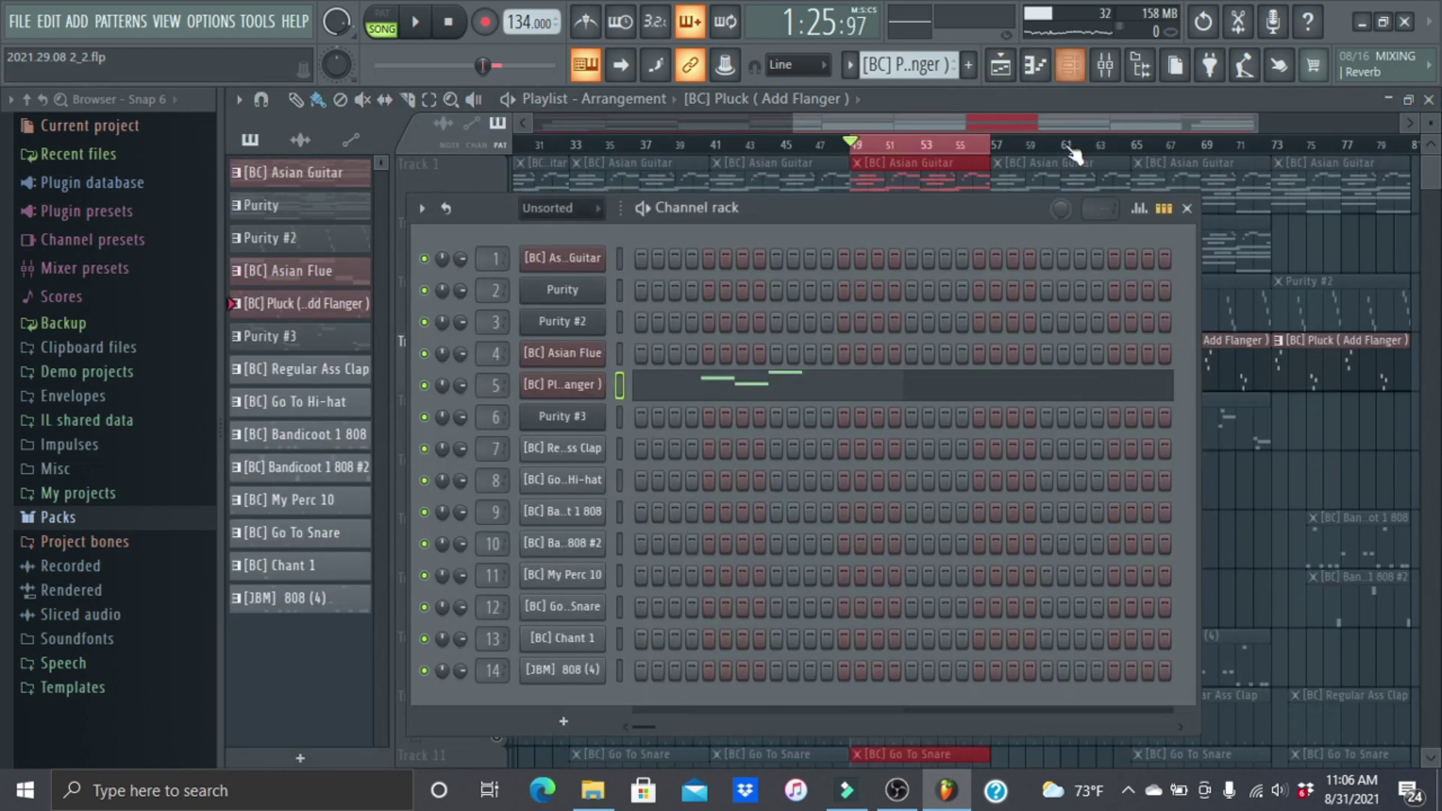
click(515, 384)
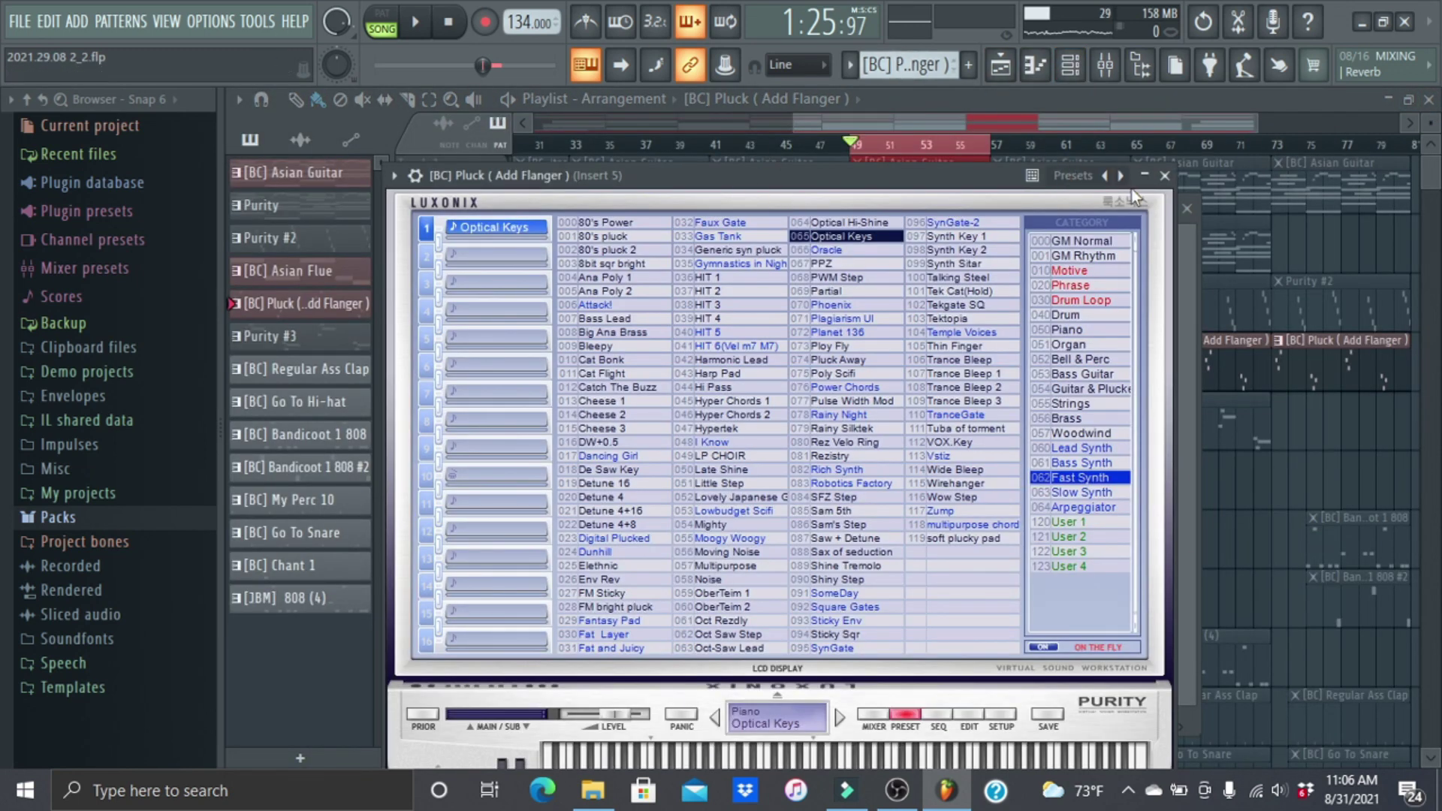
click(1166, 177)
Play the [BC] Pluck (Add Flanger) pattern in its piano roll, stop playback and return to the playlist
click(1024, 387)
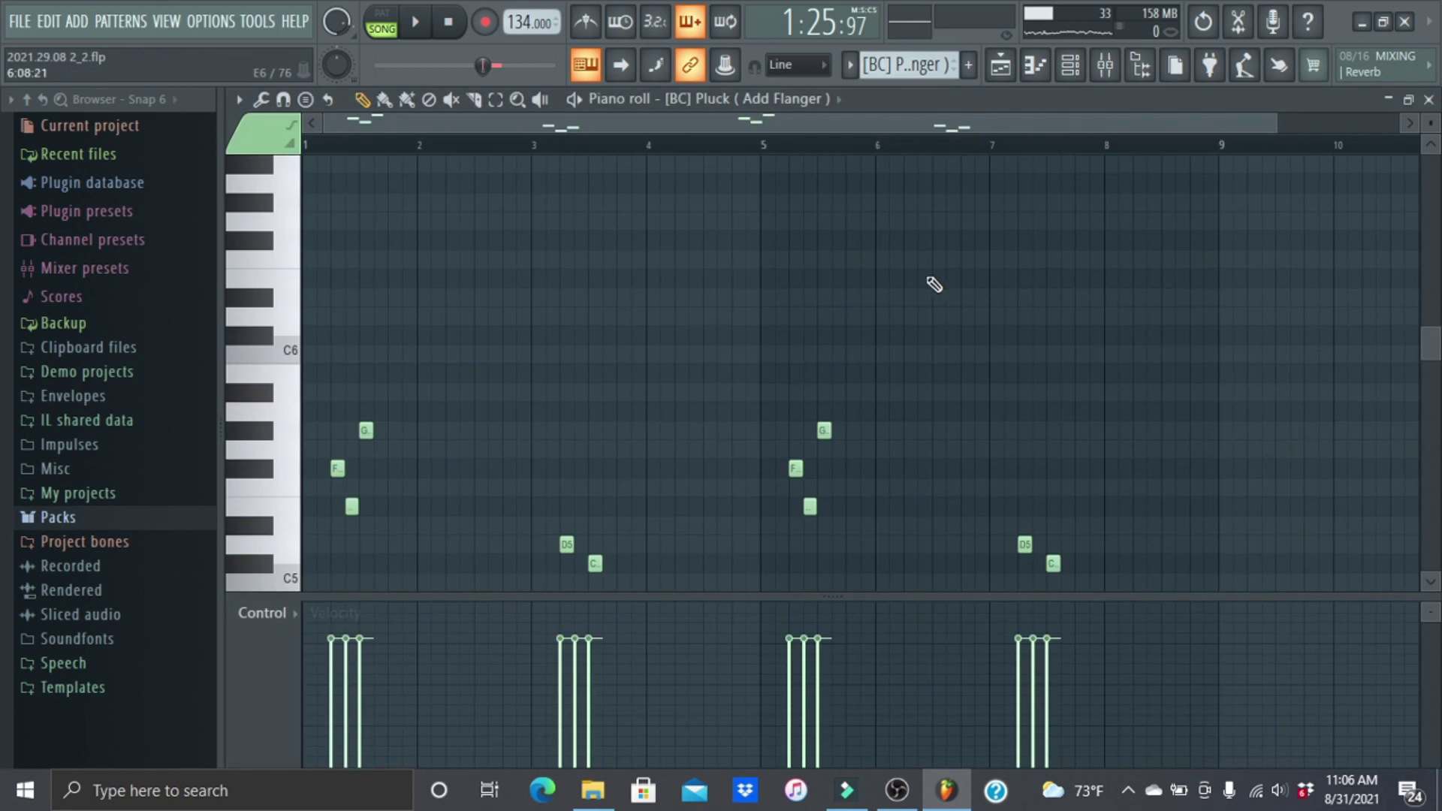
key(space)
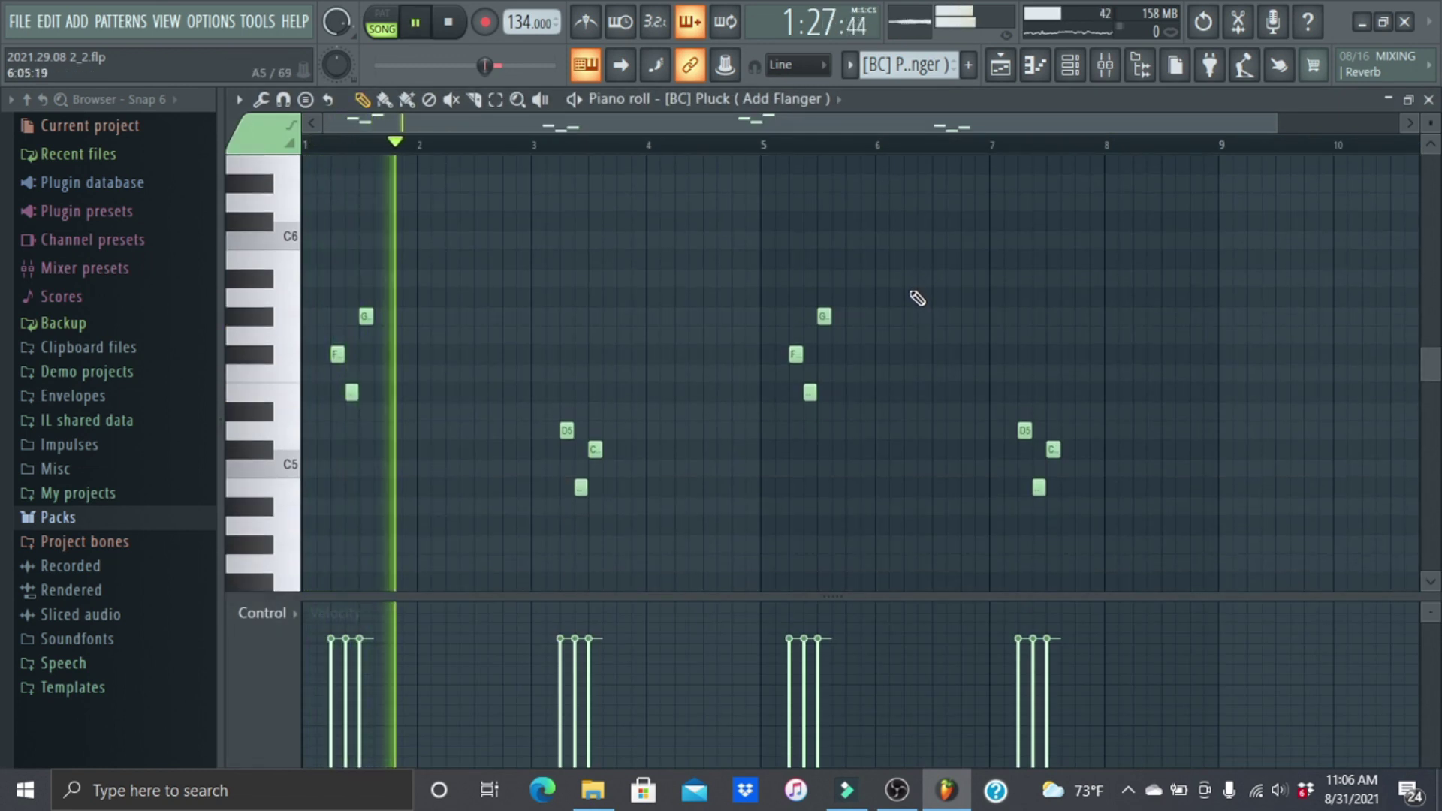
scroll(653, 151, up, 1)
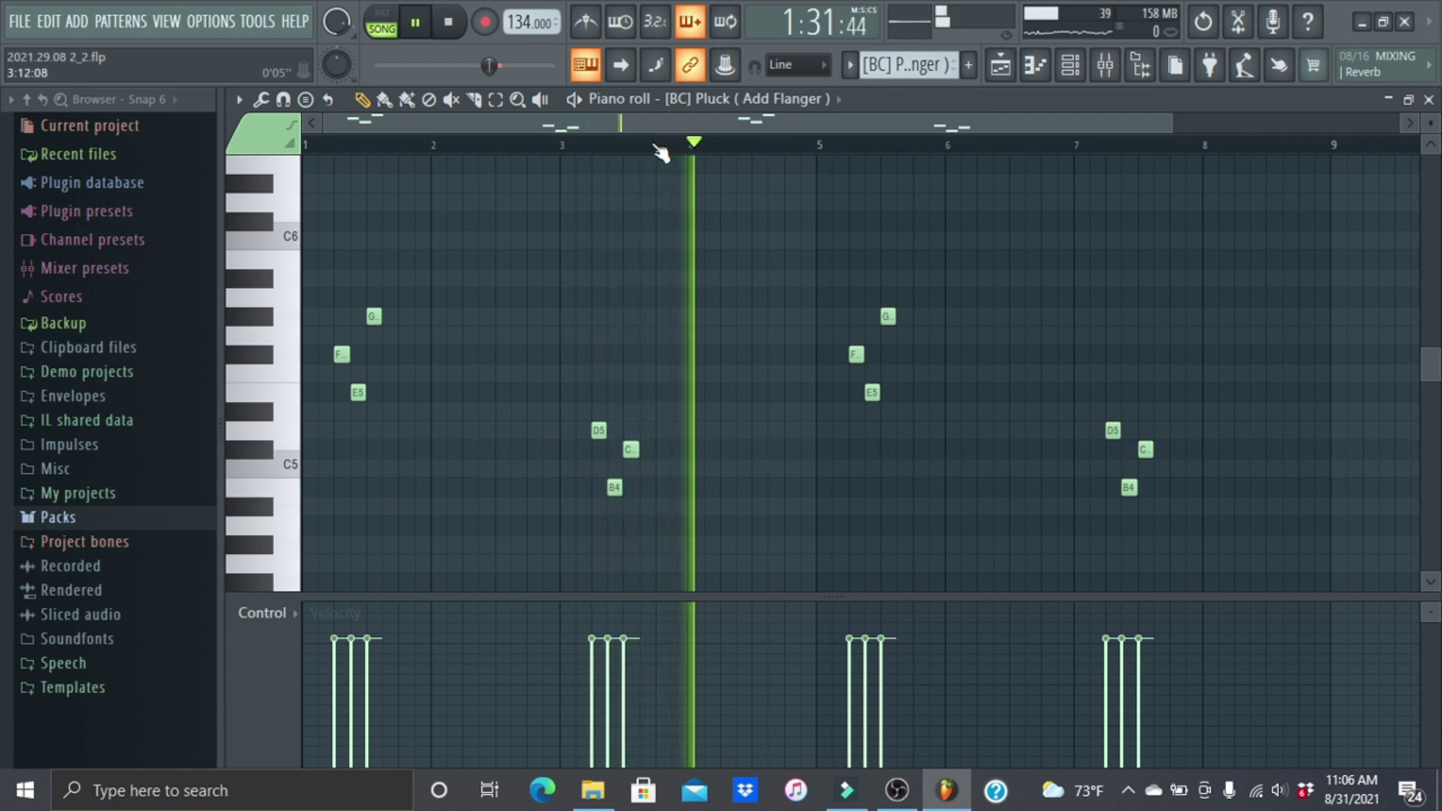
key(space)
click(1428, 100)
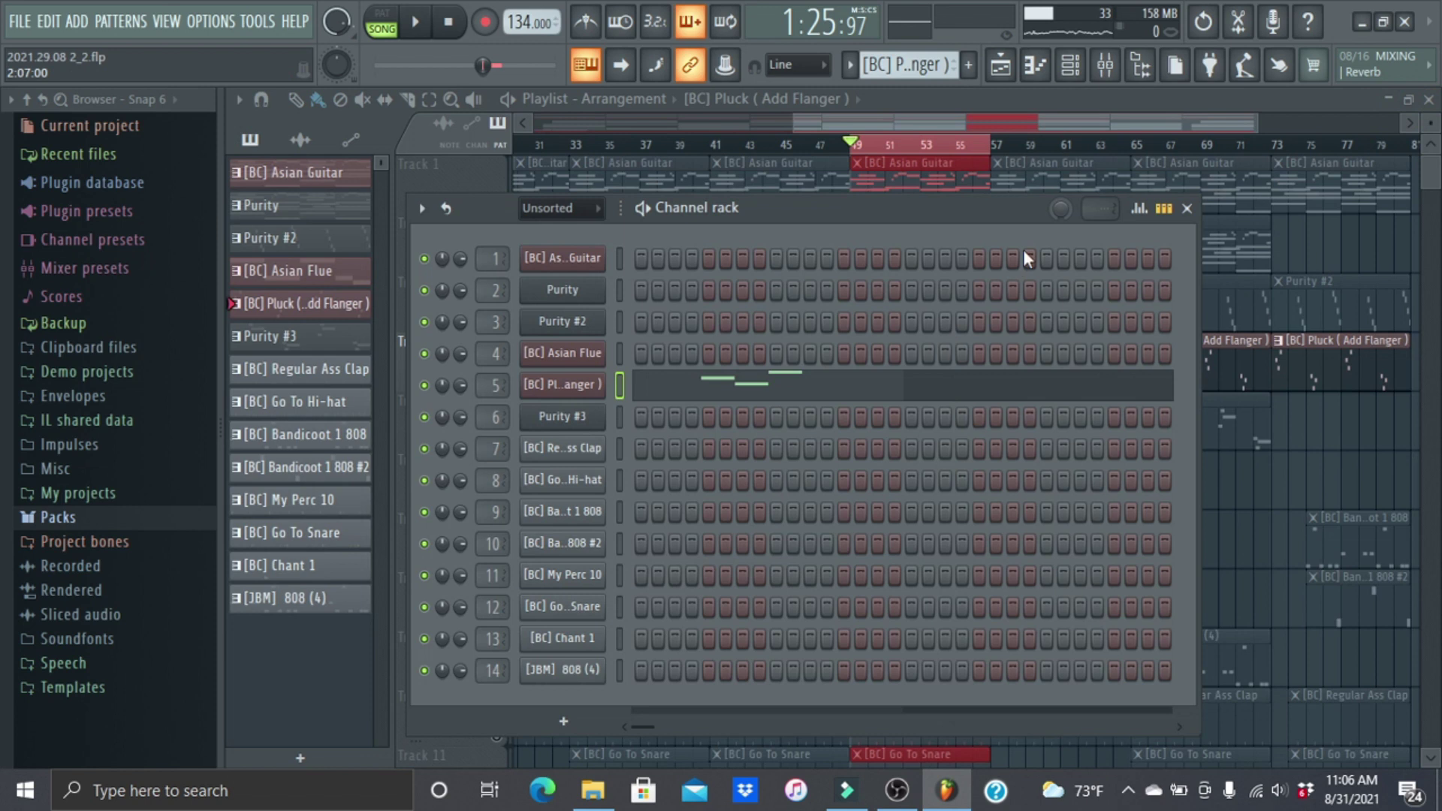
click(1188, 208)
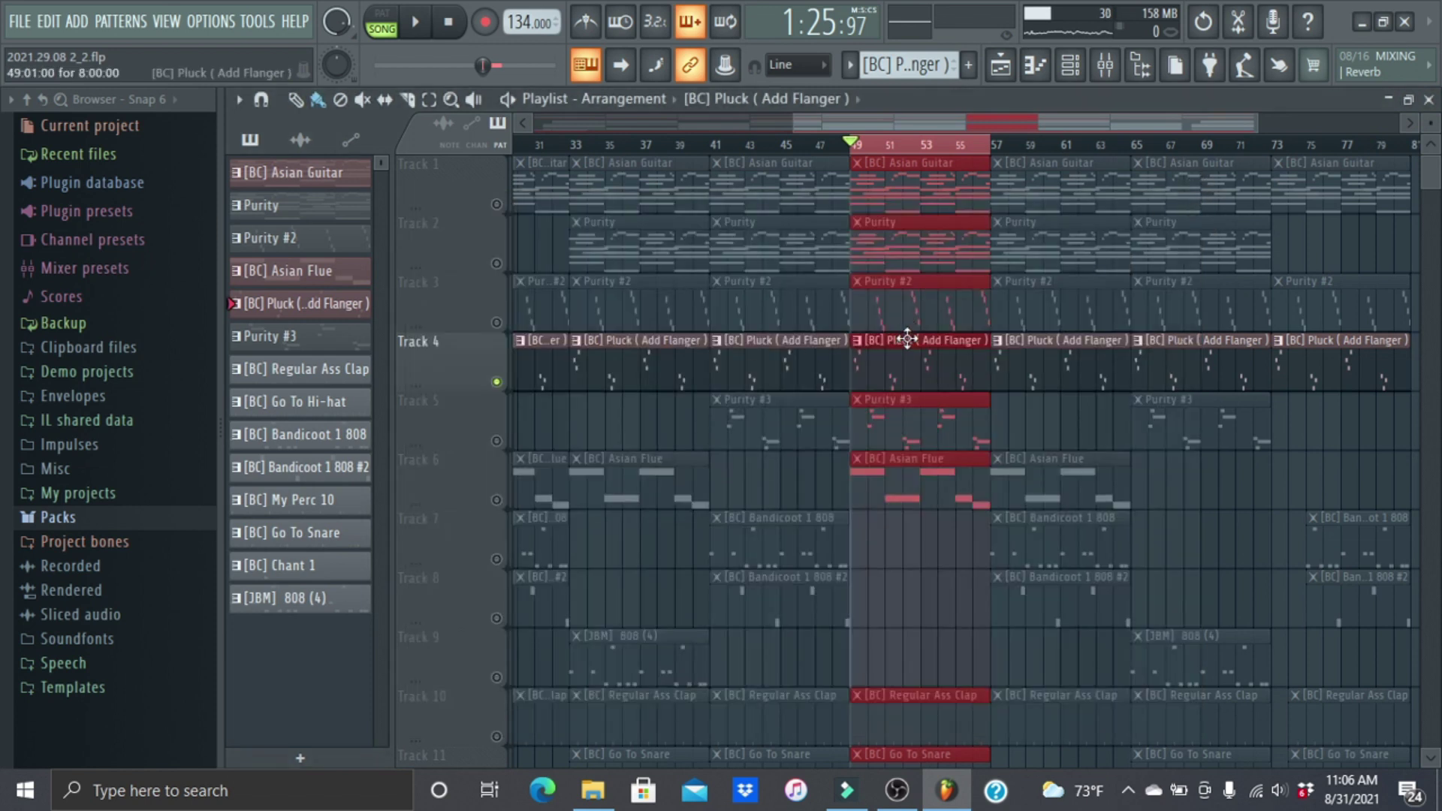
Delete the notes in bars 5 to 8 of the [BC] Pluck (Add Flanger) pattern
scroll(901, 338, down, 2)
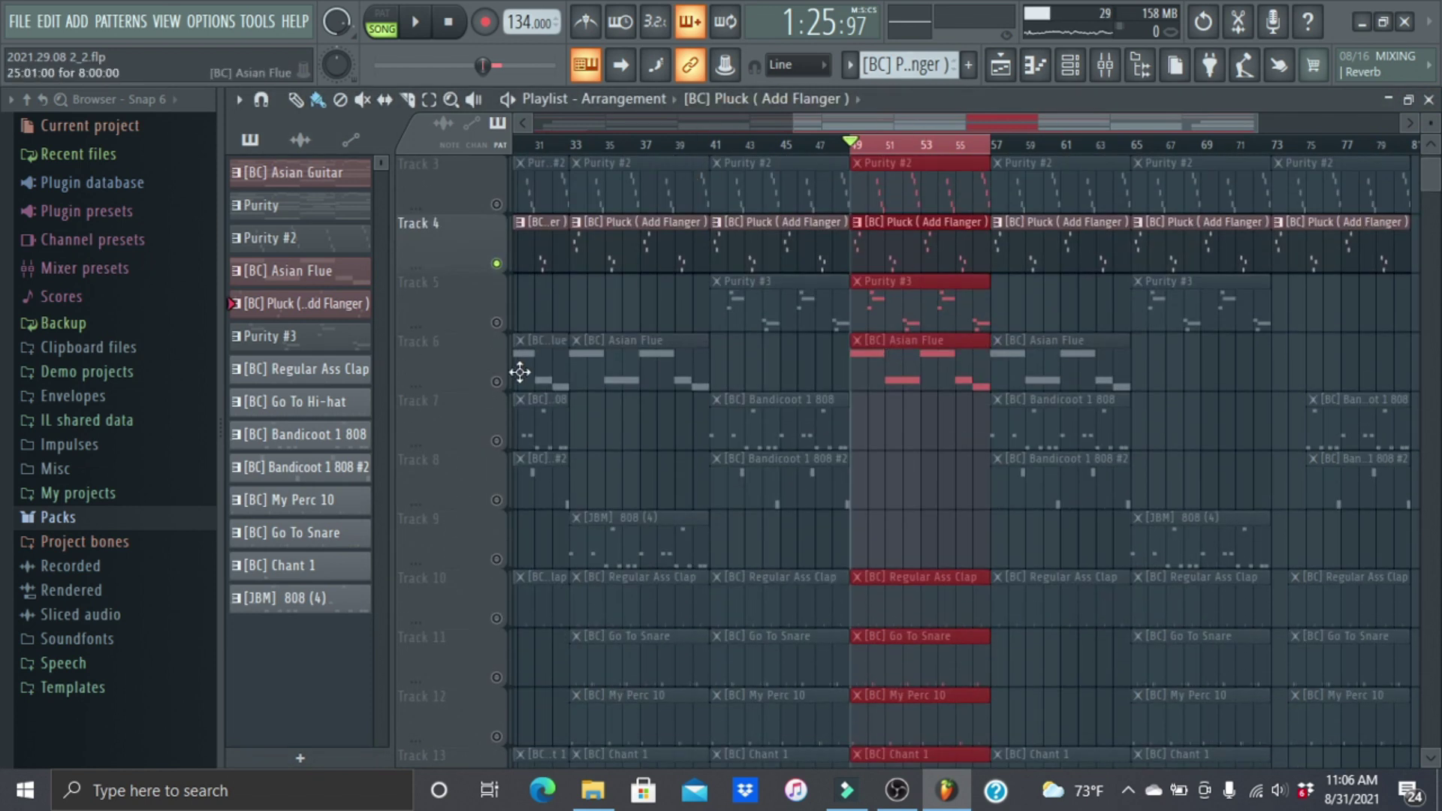
double_click(895, 270)
drag(1201, 252, 804, 533)
key(Delete)
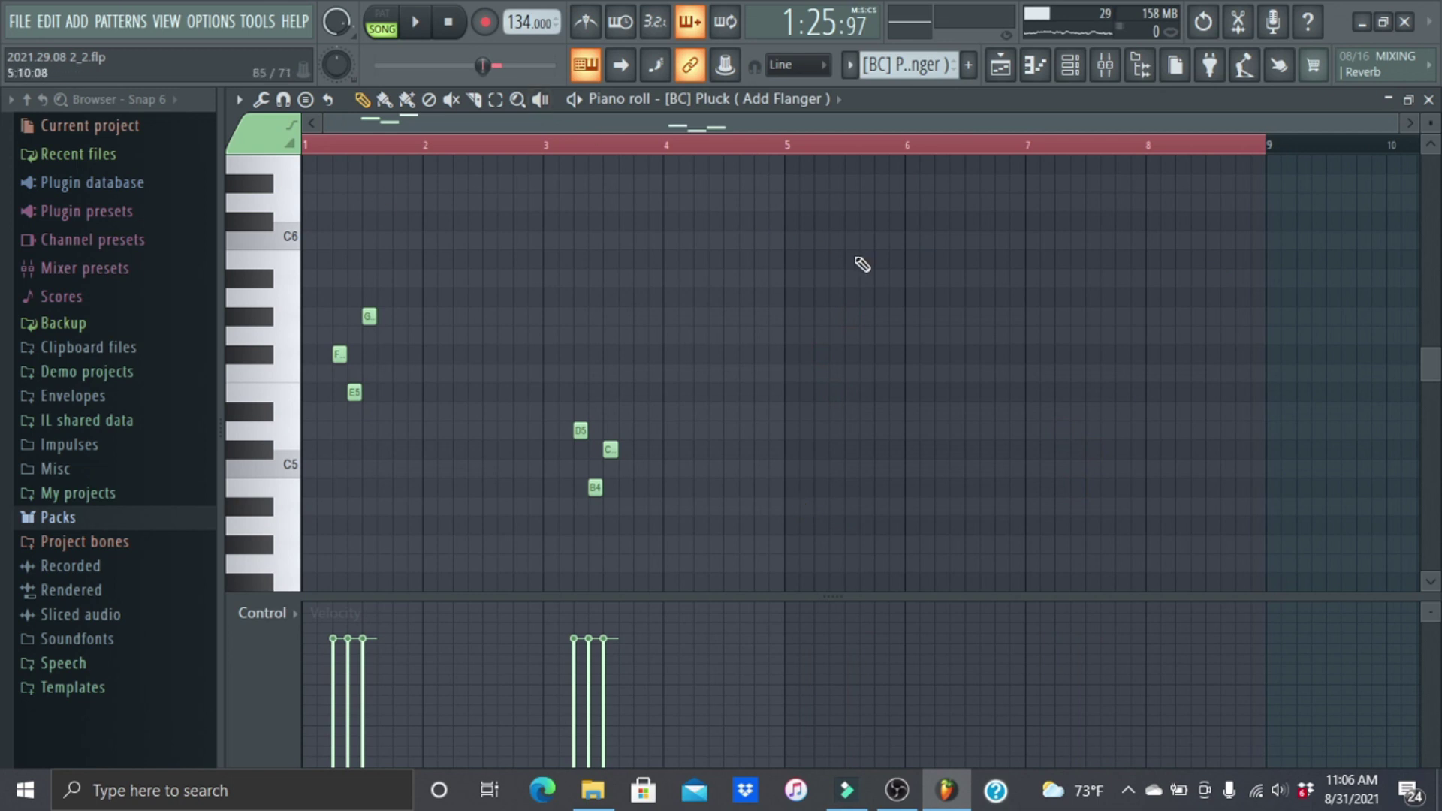
key(ctrl+z)
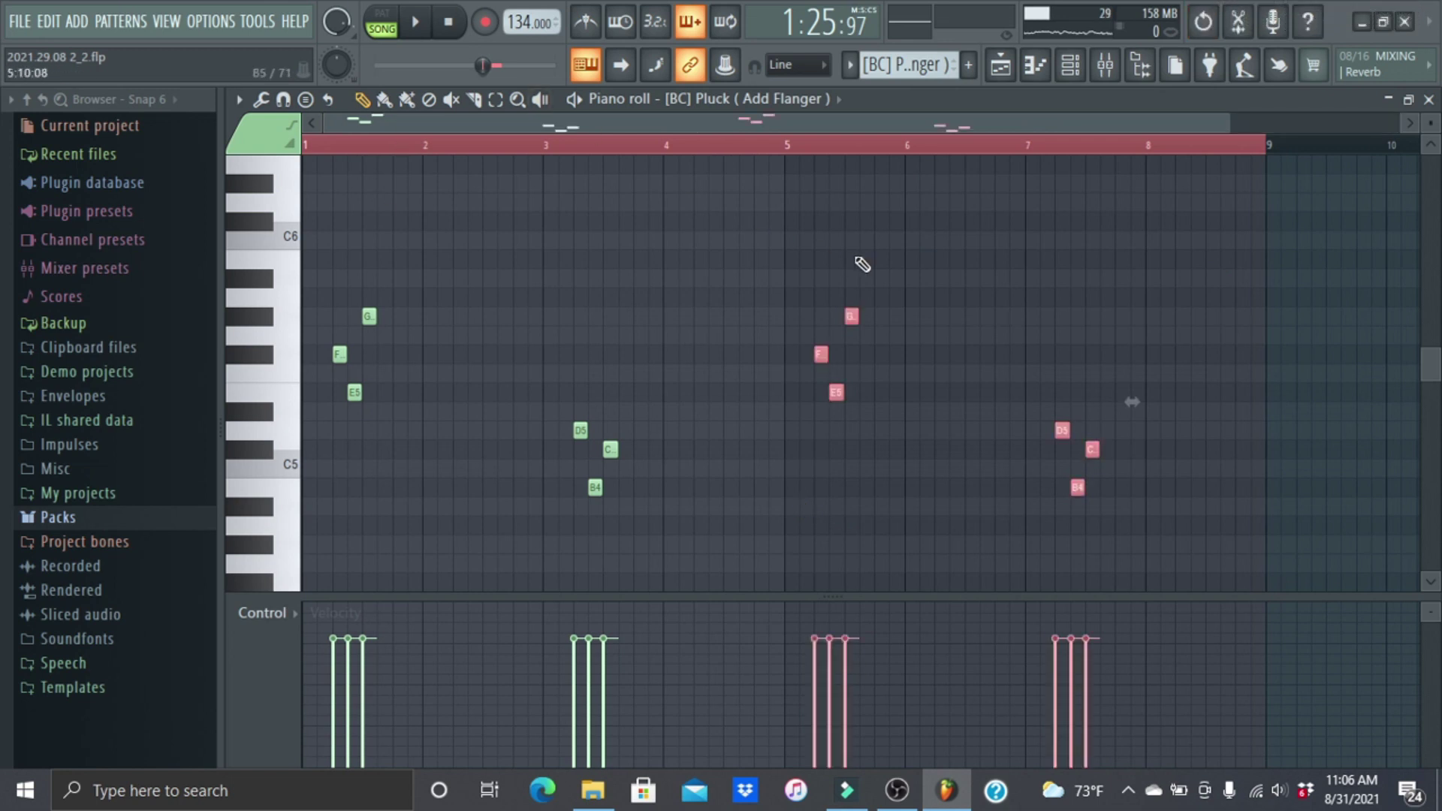
key(Delete)
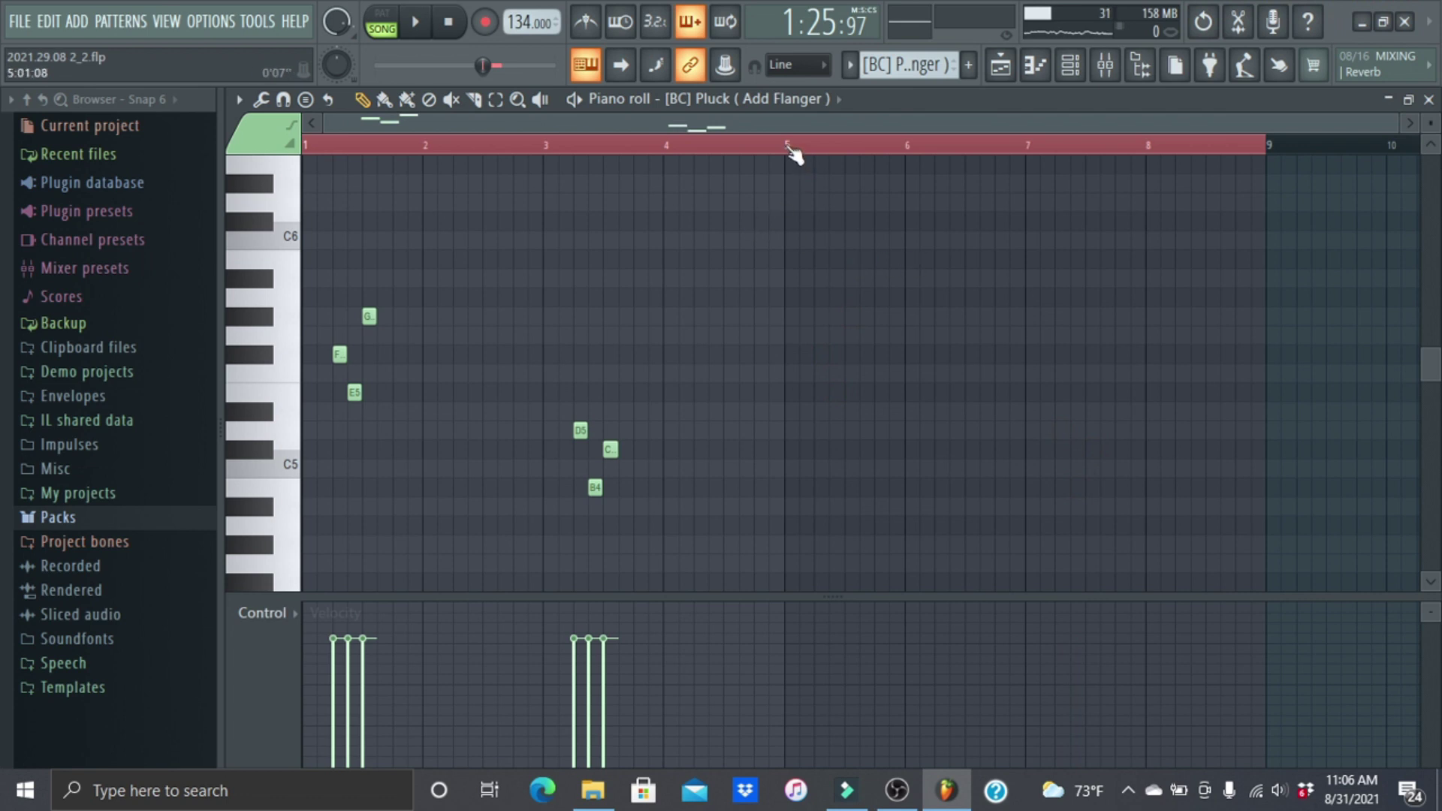
Duplicate the Pluck notes of bars 1 to 4 into bars 5 to 8, and return to the playlist
click(789, 146)
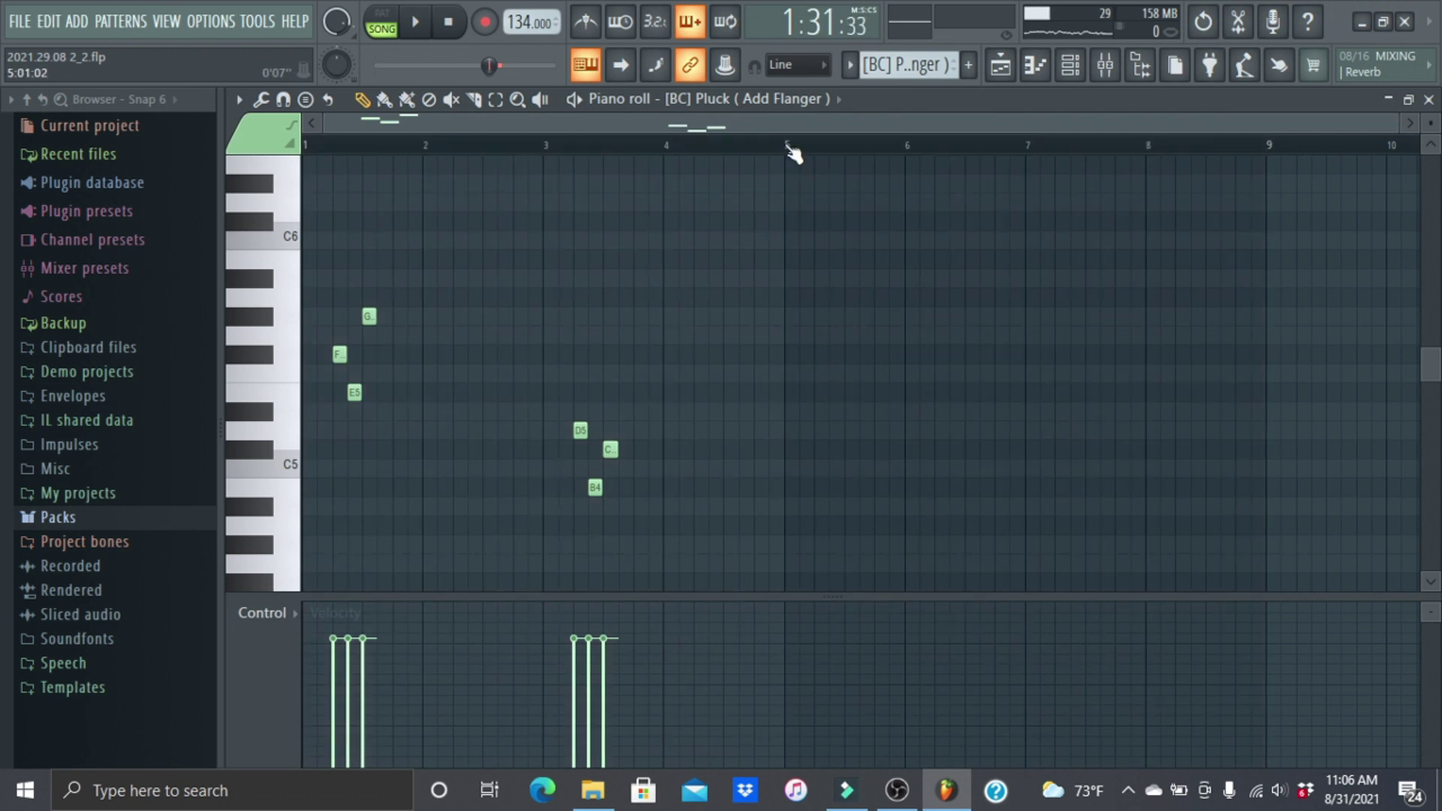
drag(789, 147, 4, 181)
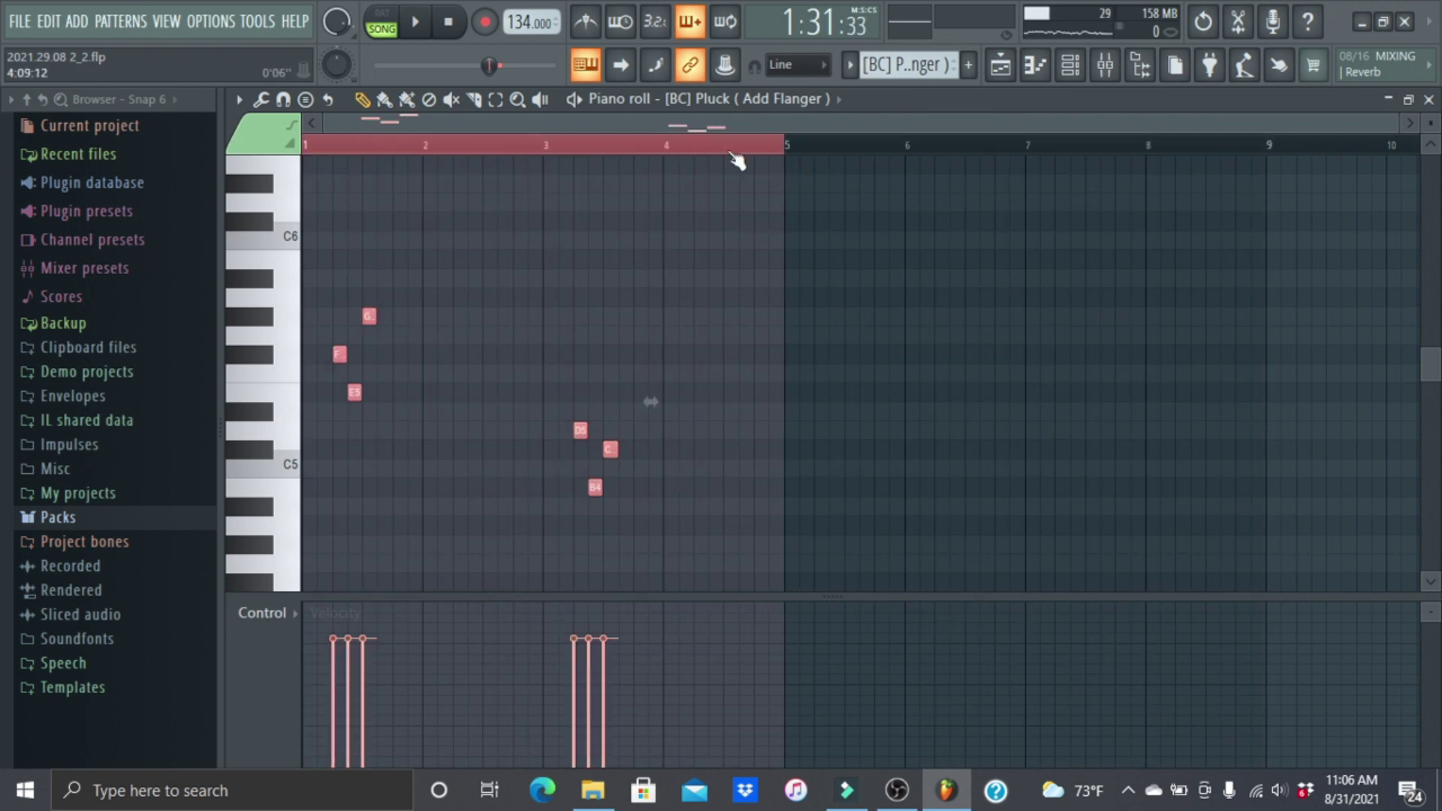
click(787, 148)
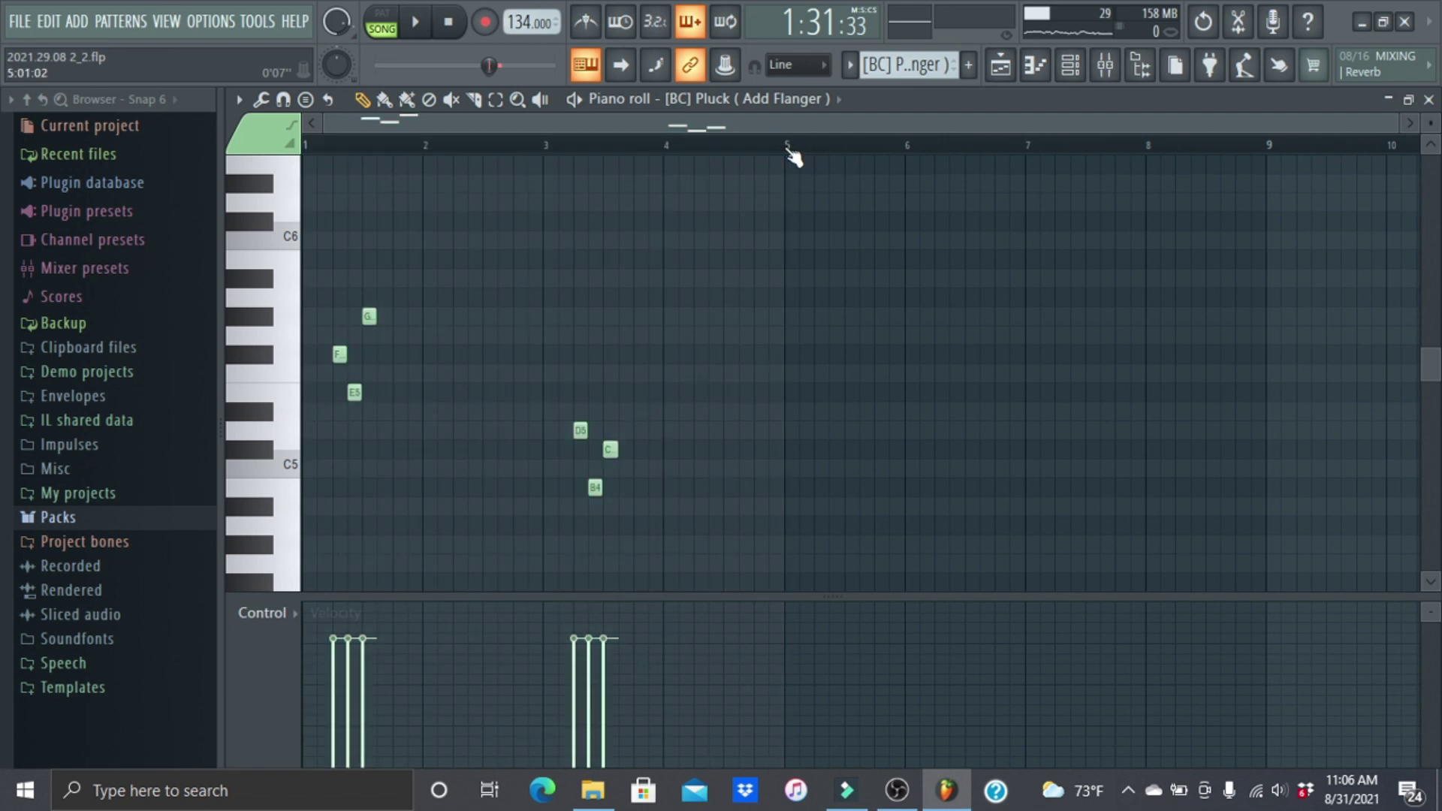
drag(790, 148, 65, 183)
key(ctrl+b)
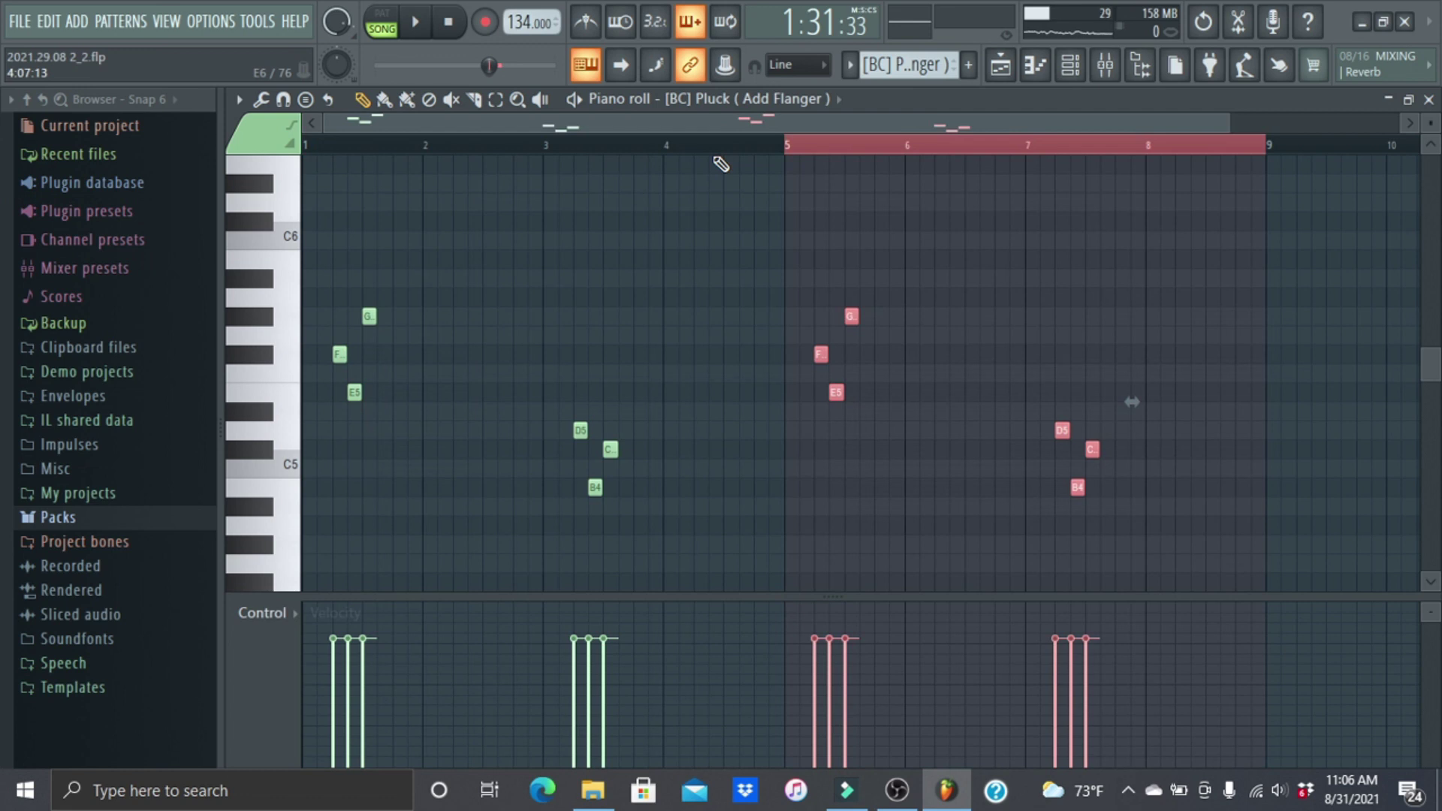
click(785, 151)
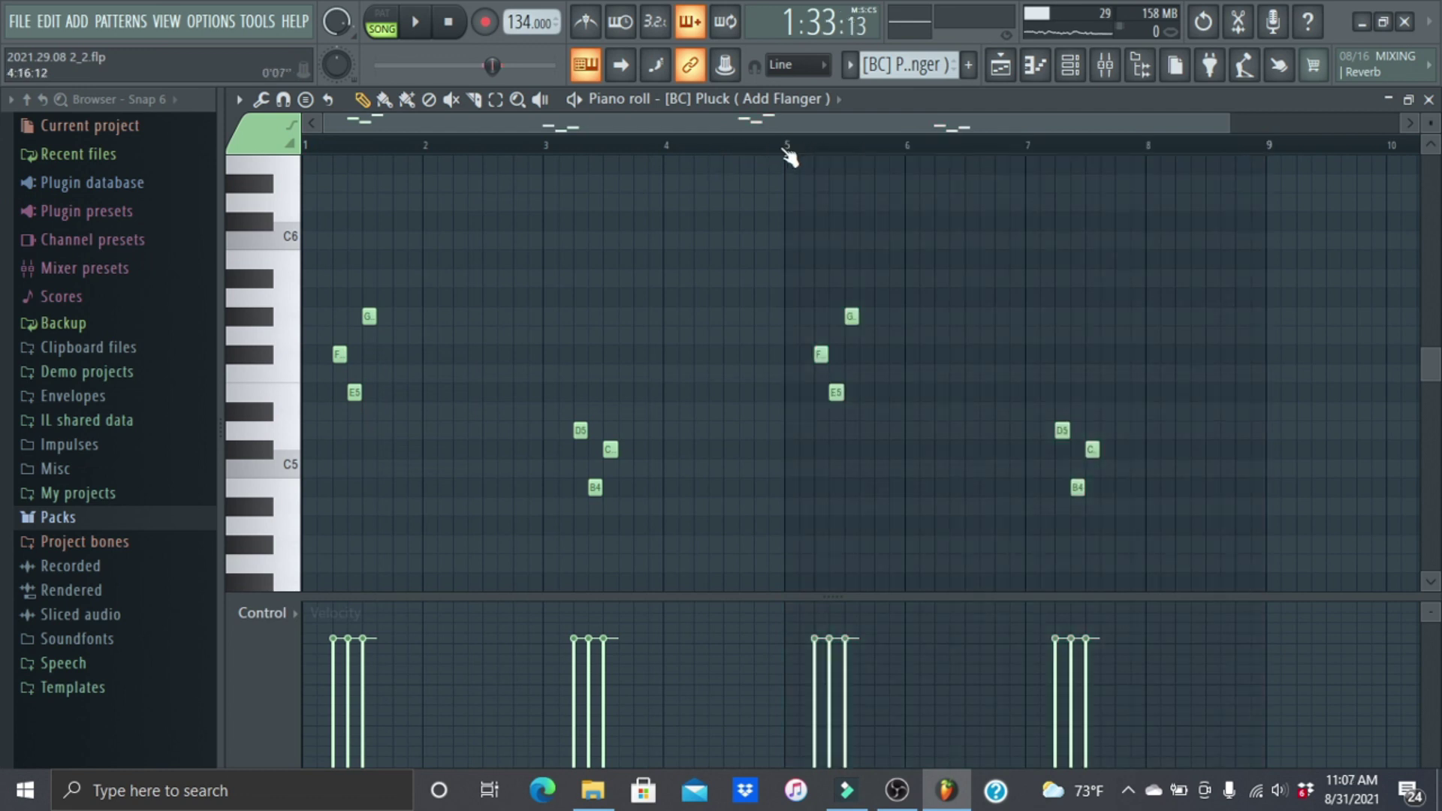
click(1429, 100)
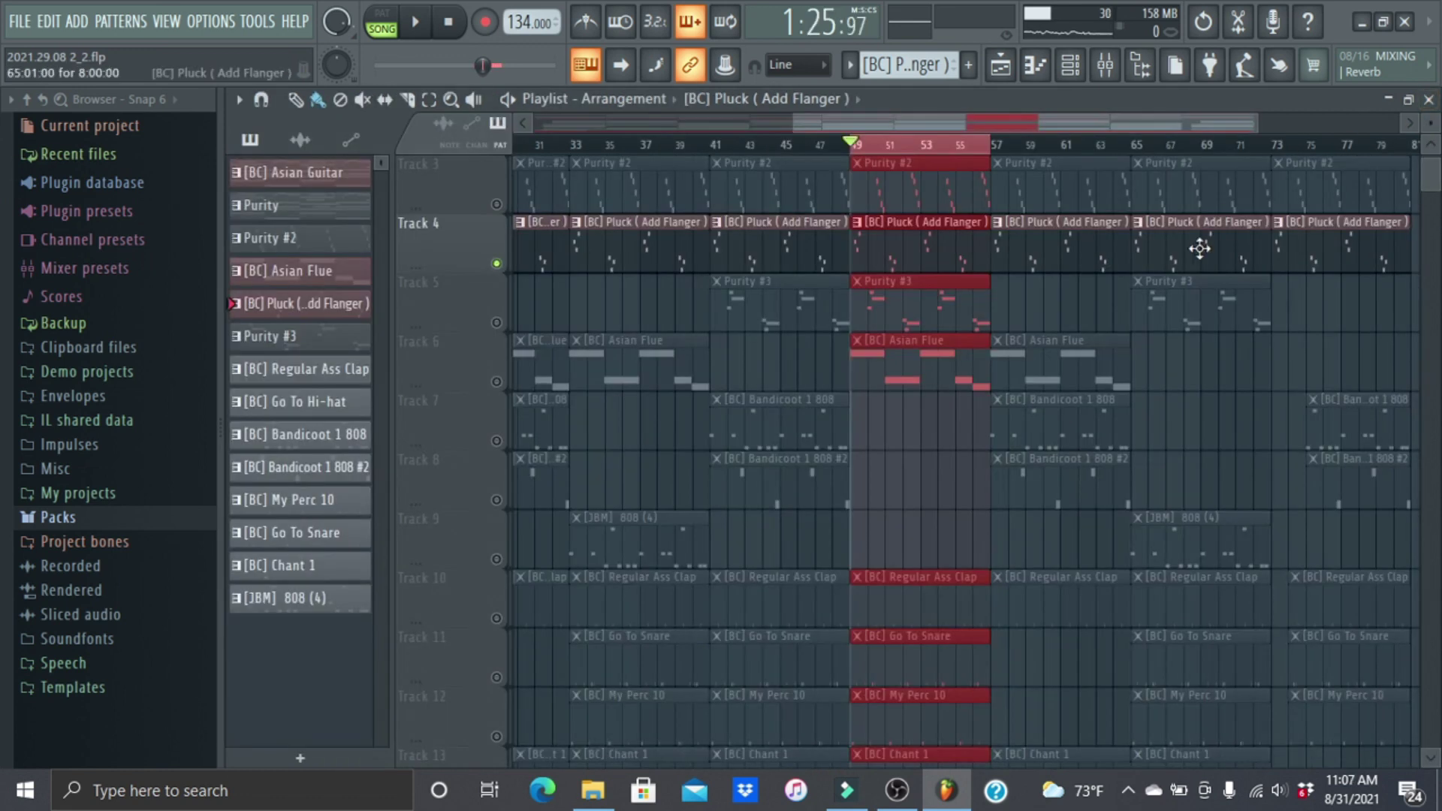
Solo Track 5 and play the Purity #3 pattern in its piano roll
key(space)
key(space)
click(499, 323)
double_click(917, 324)
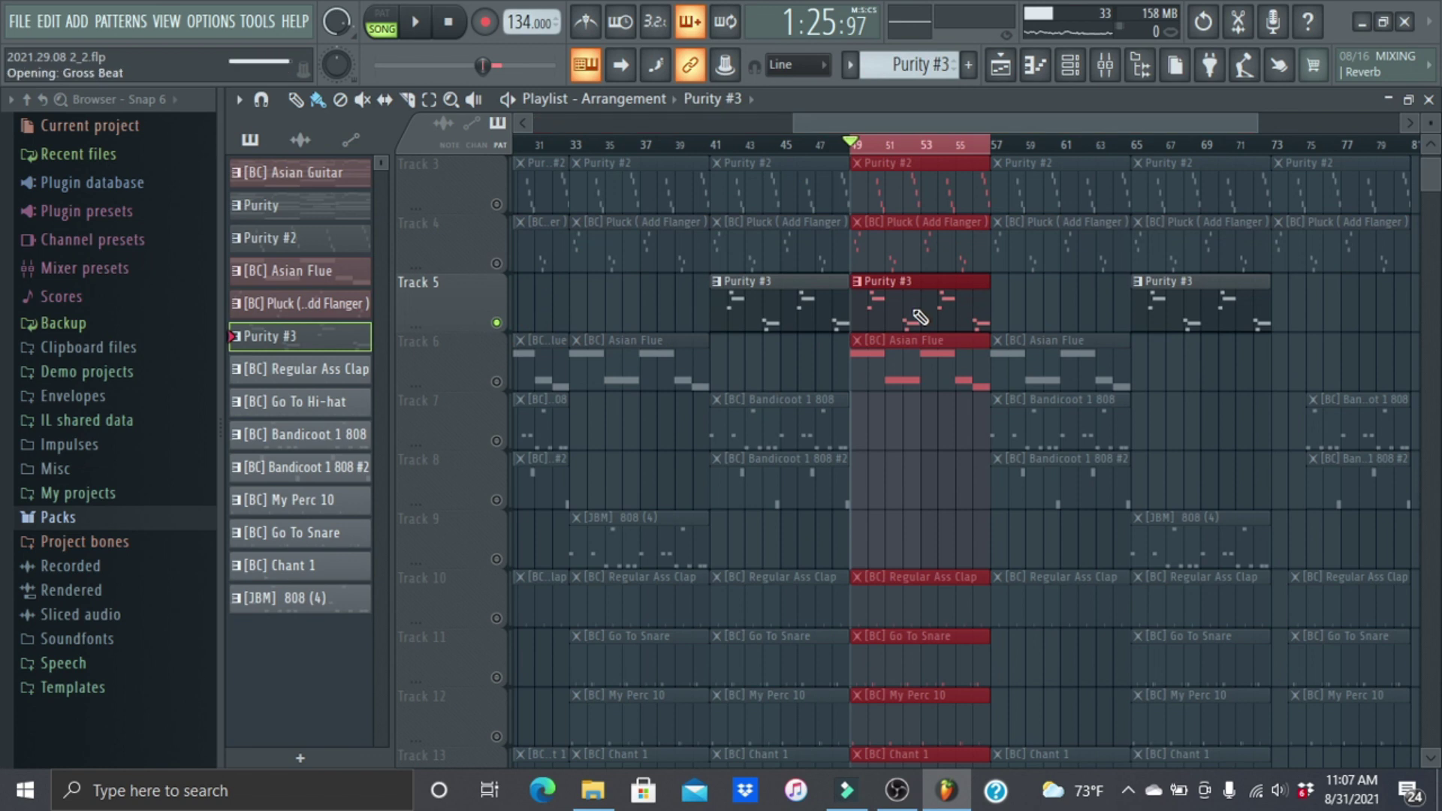
key(space)
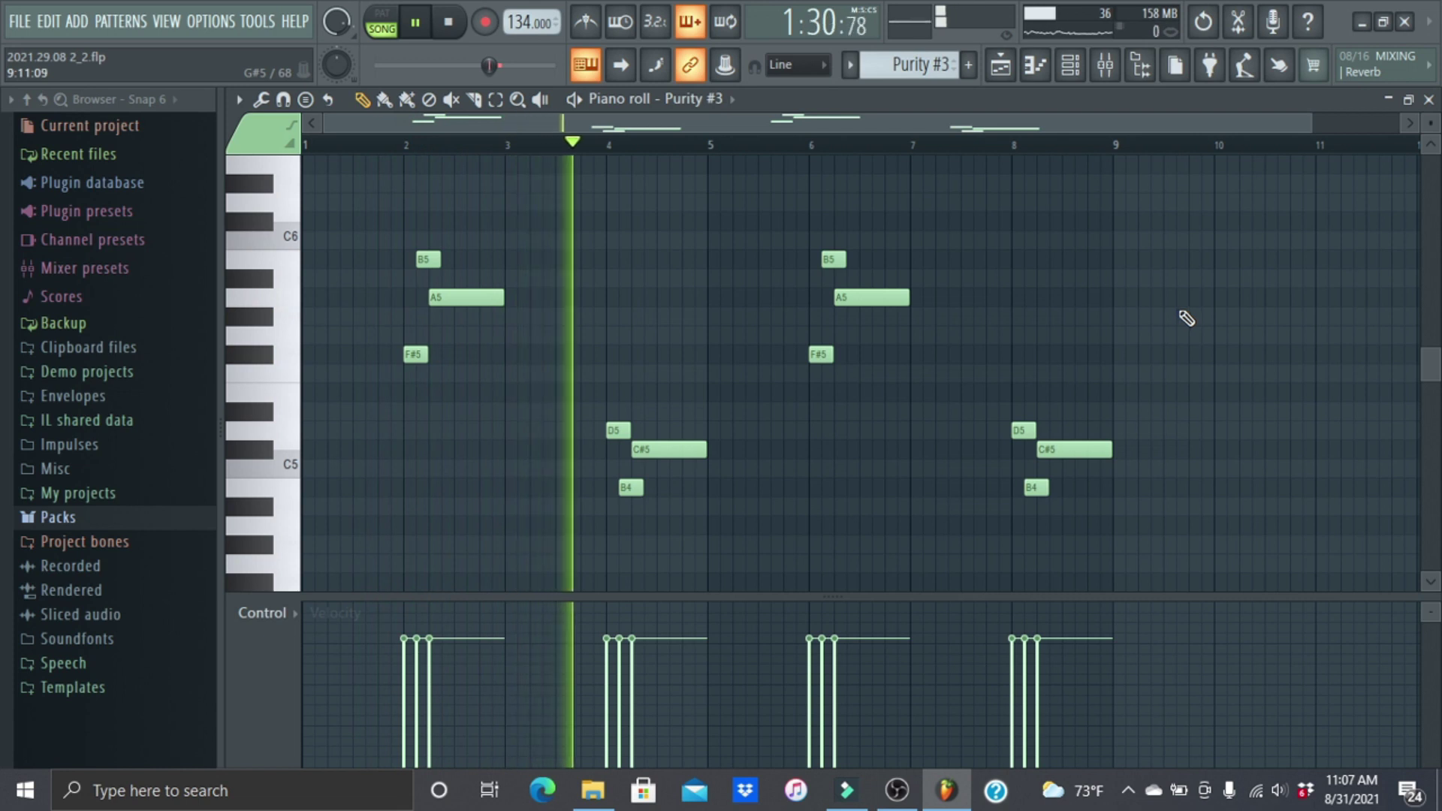
click(1428, 100)
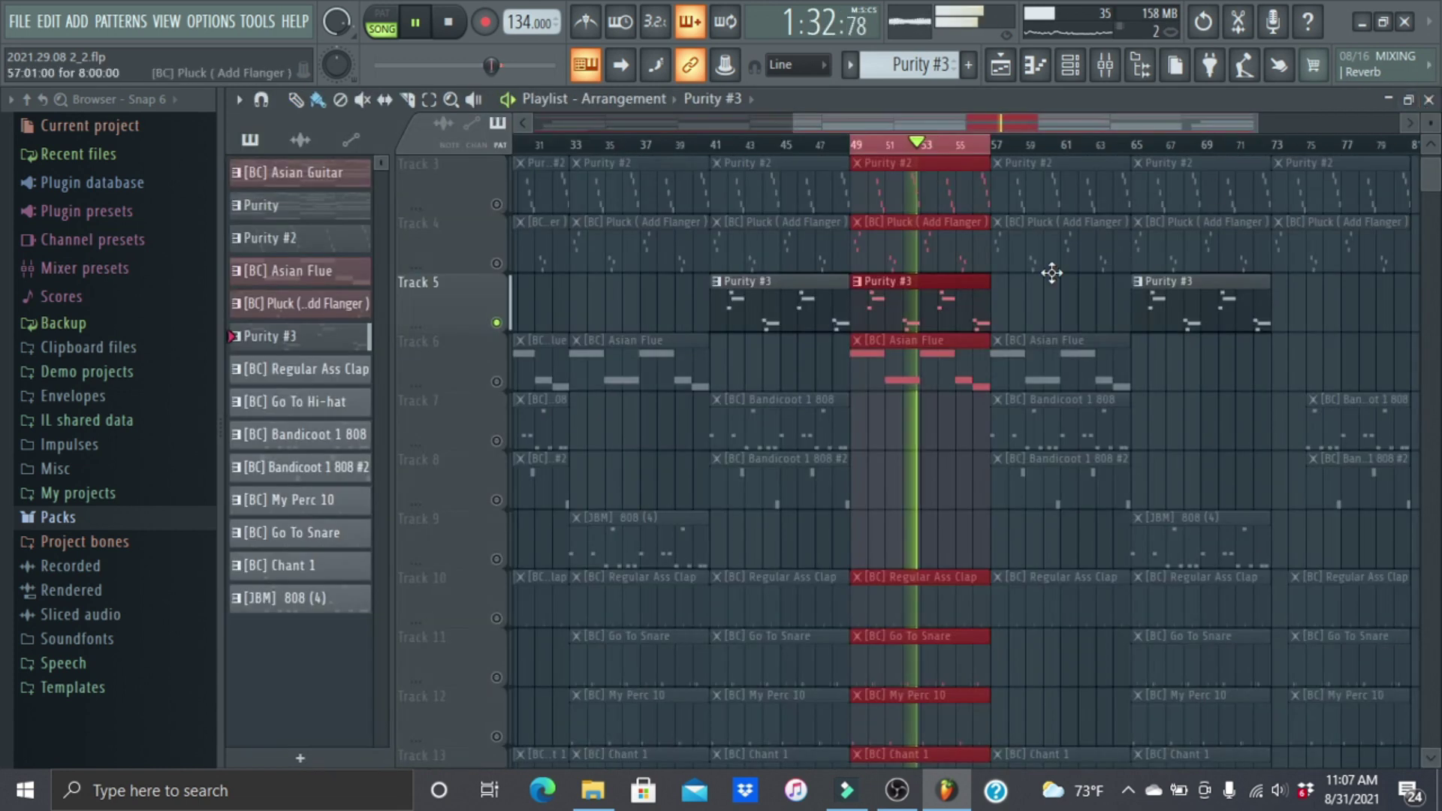
Examine the Purity #3 channel's notes and instrument preset, then stop playback and return to the playlist
double_click(899, 317)
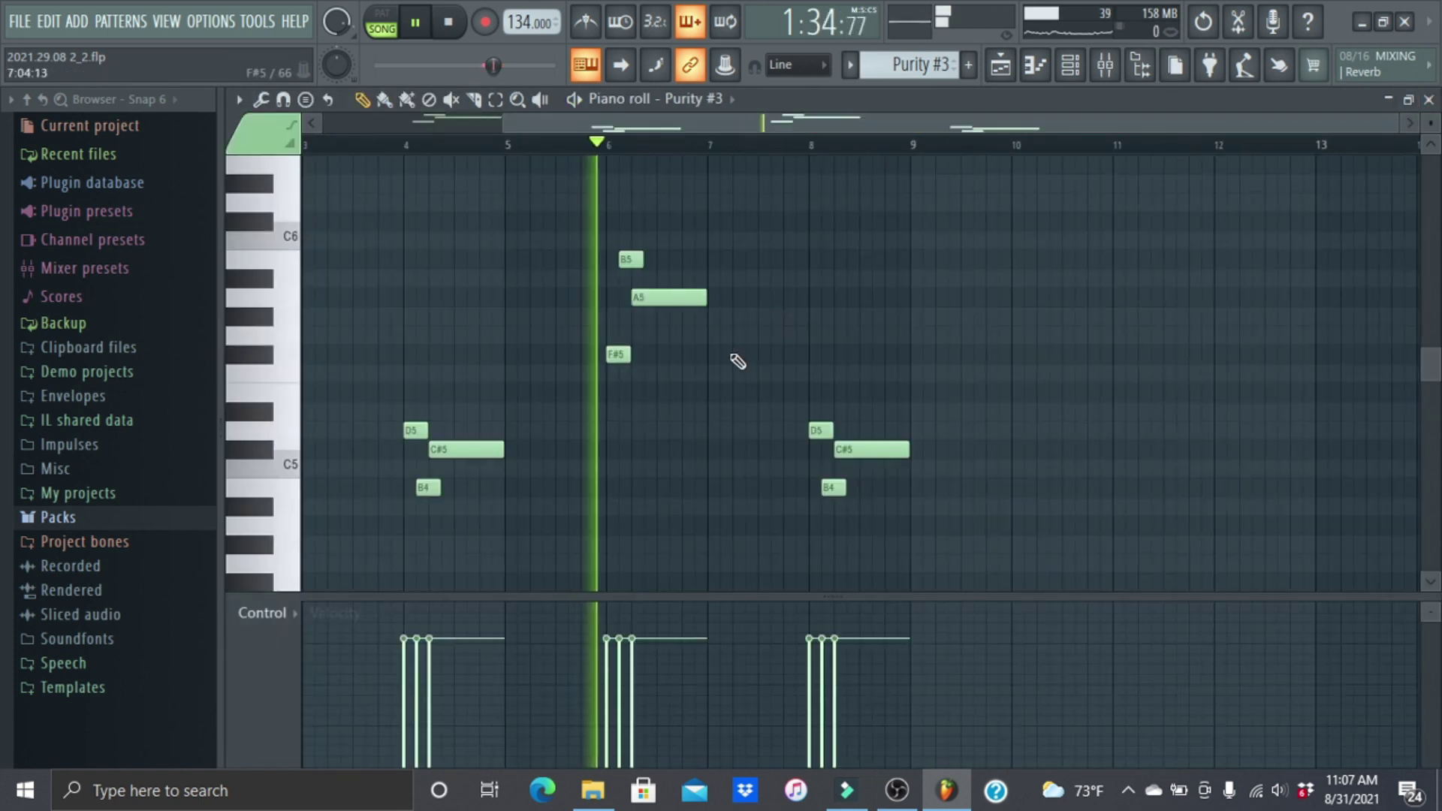
click(1035, 65)
click(1084, 68)
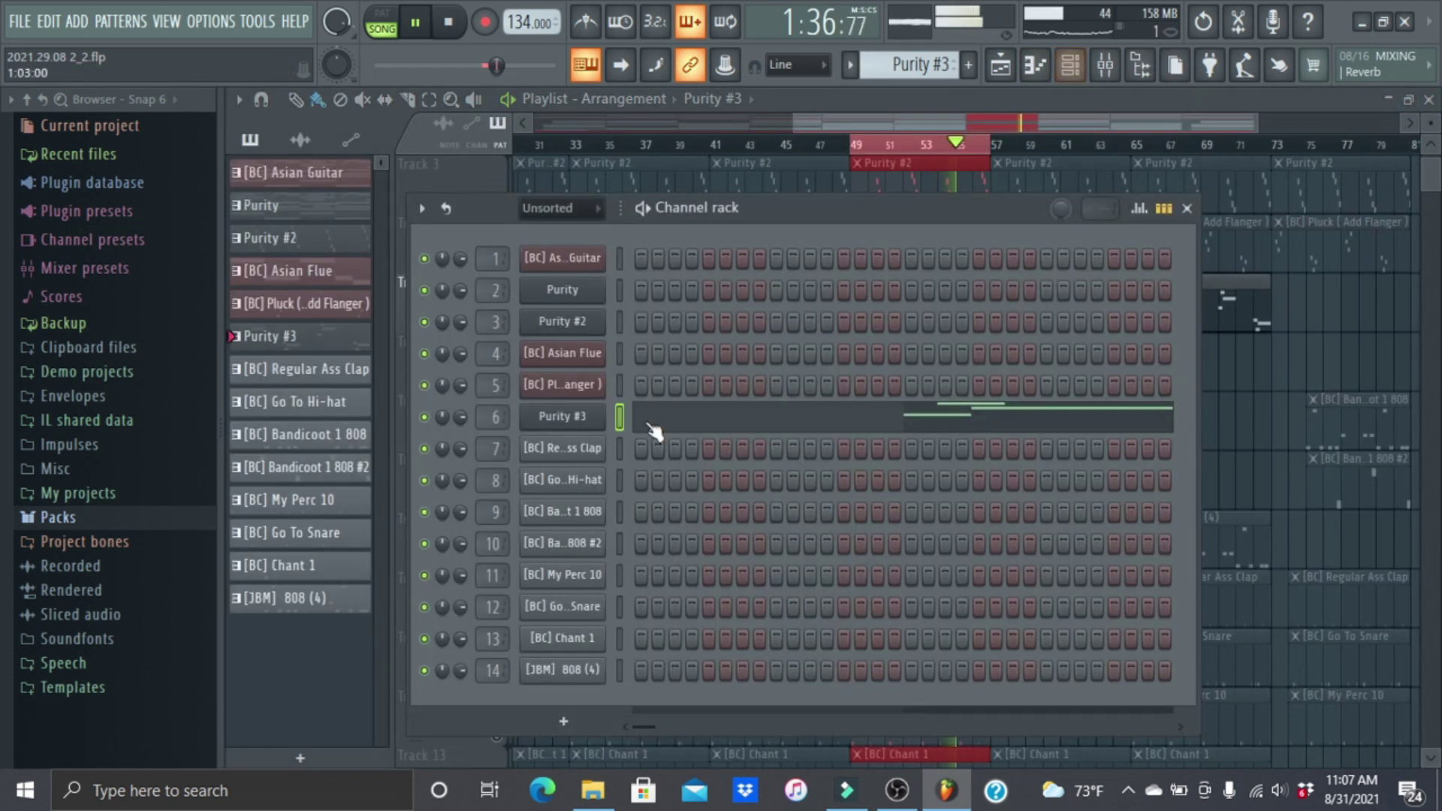
click(605, 424)
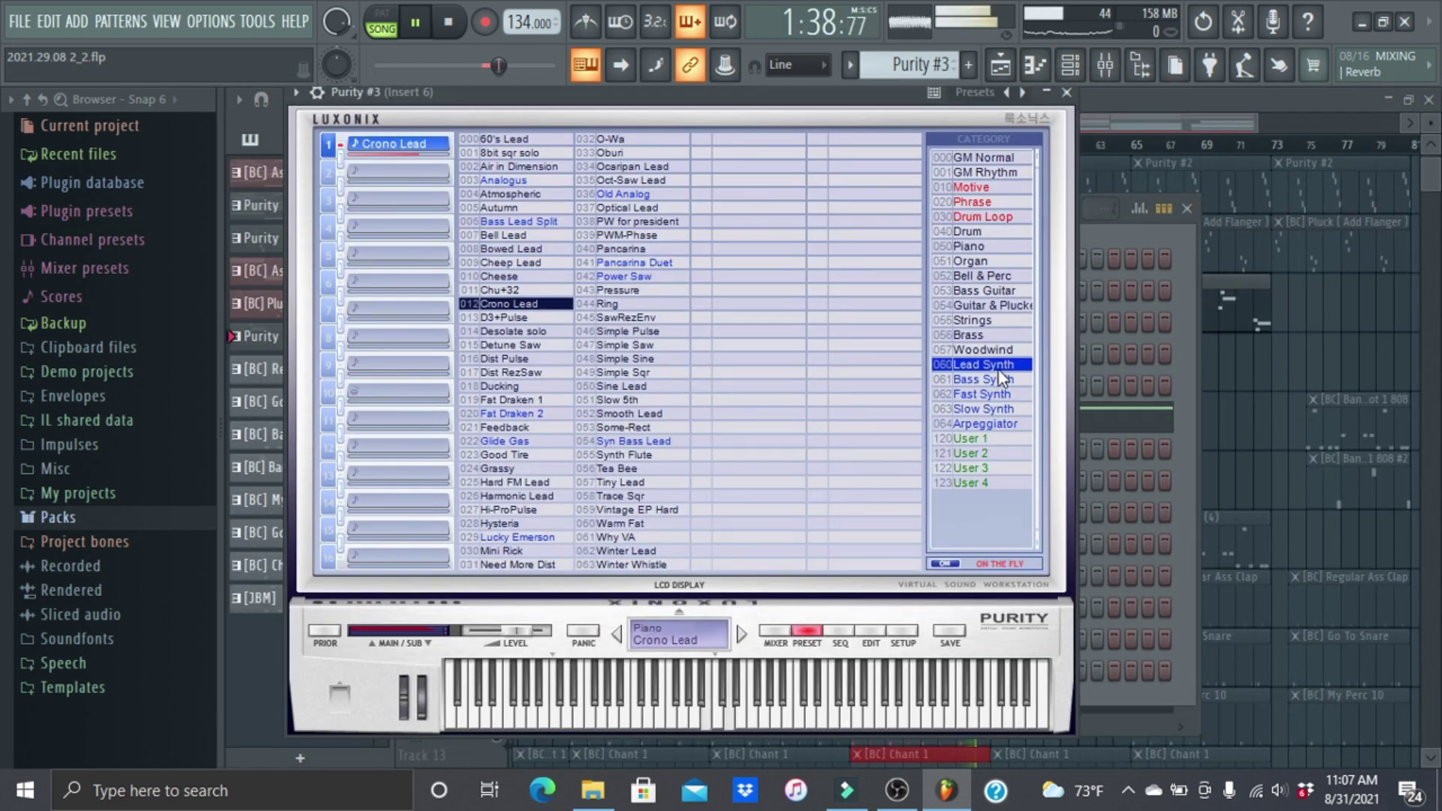
key(space)
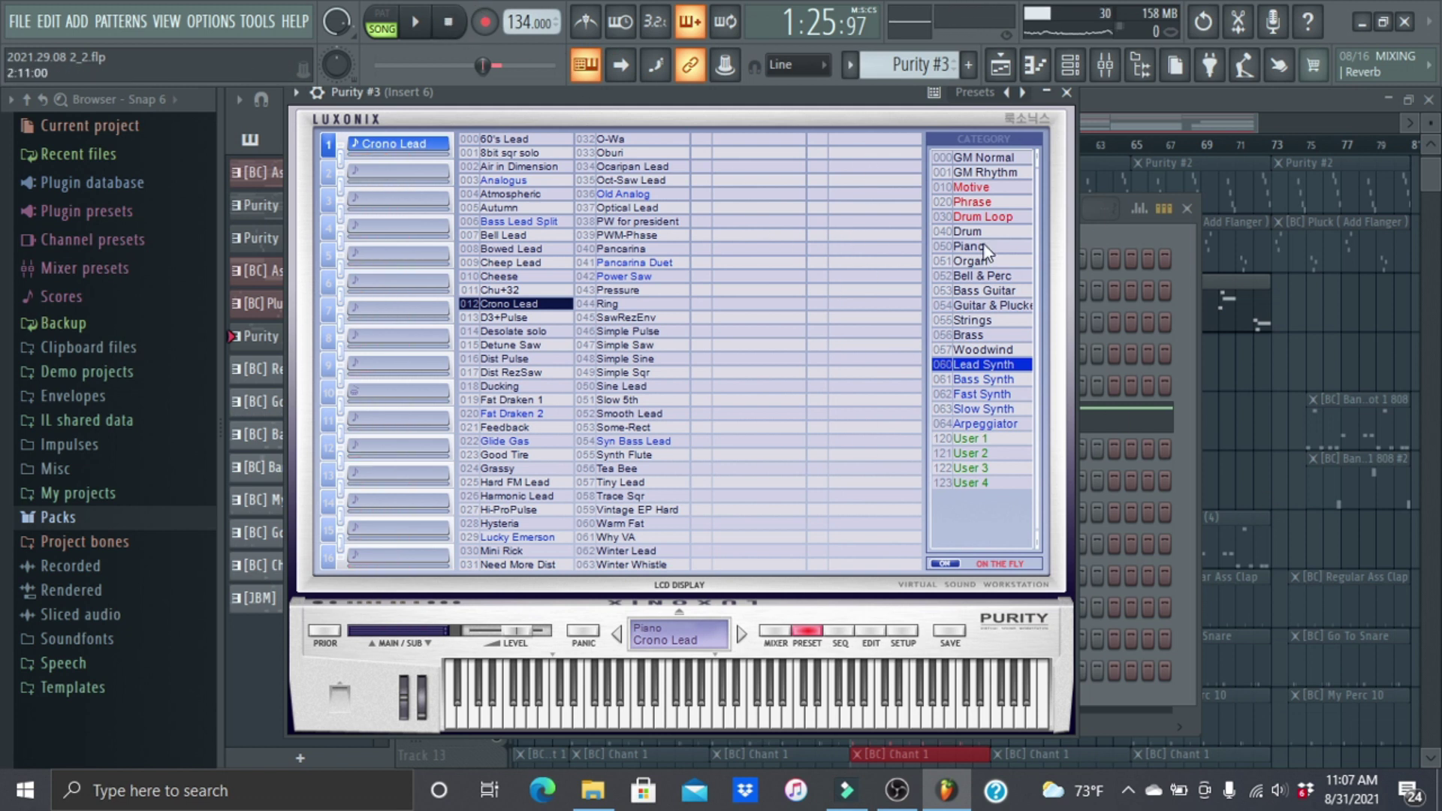
click(1073, 93)
key(Escape)
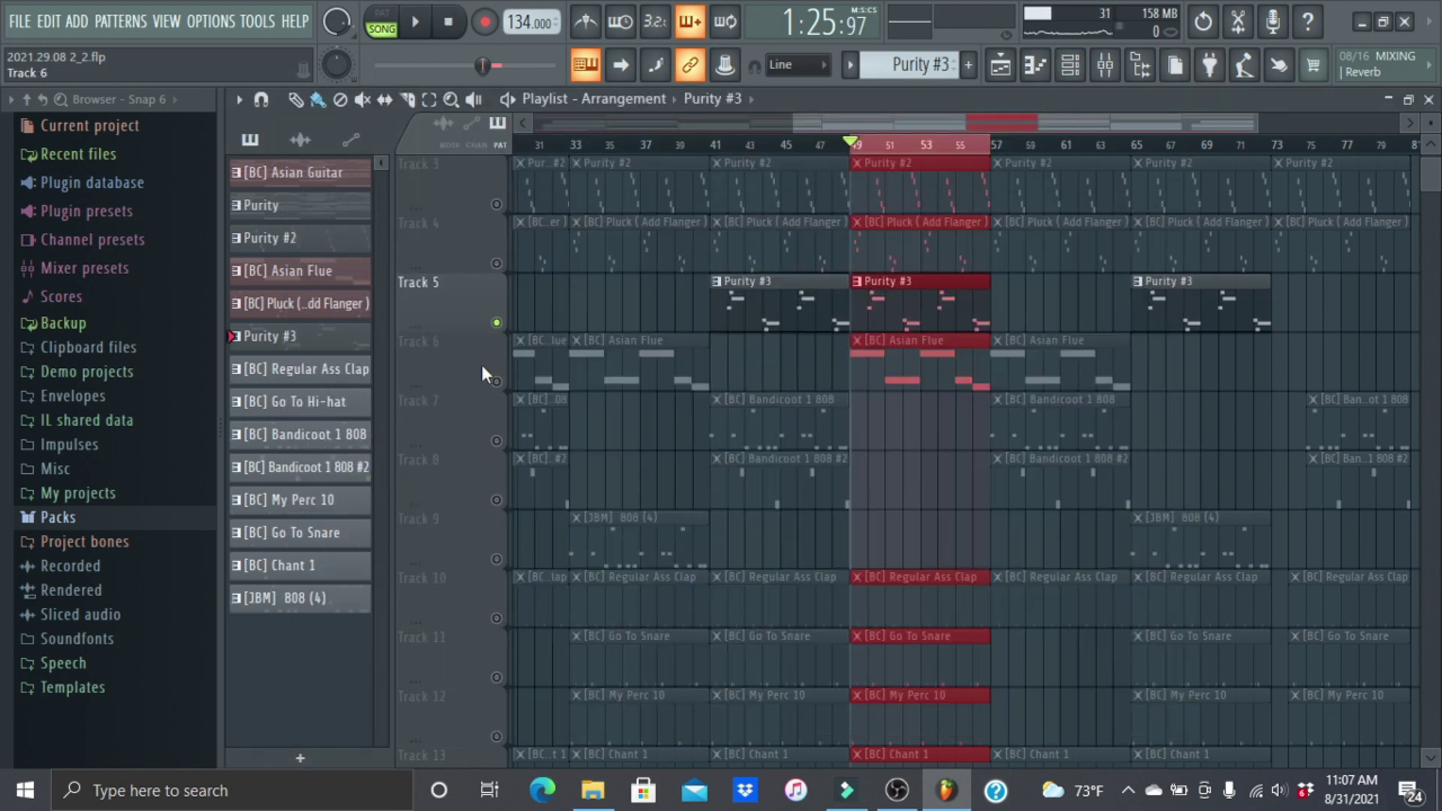
Solo Track 6, play the [BC] Asian Flue pattern in its piano roll, and return to the playlist
right_click(496, 381)
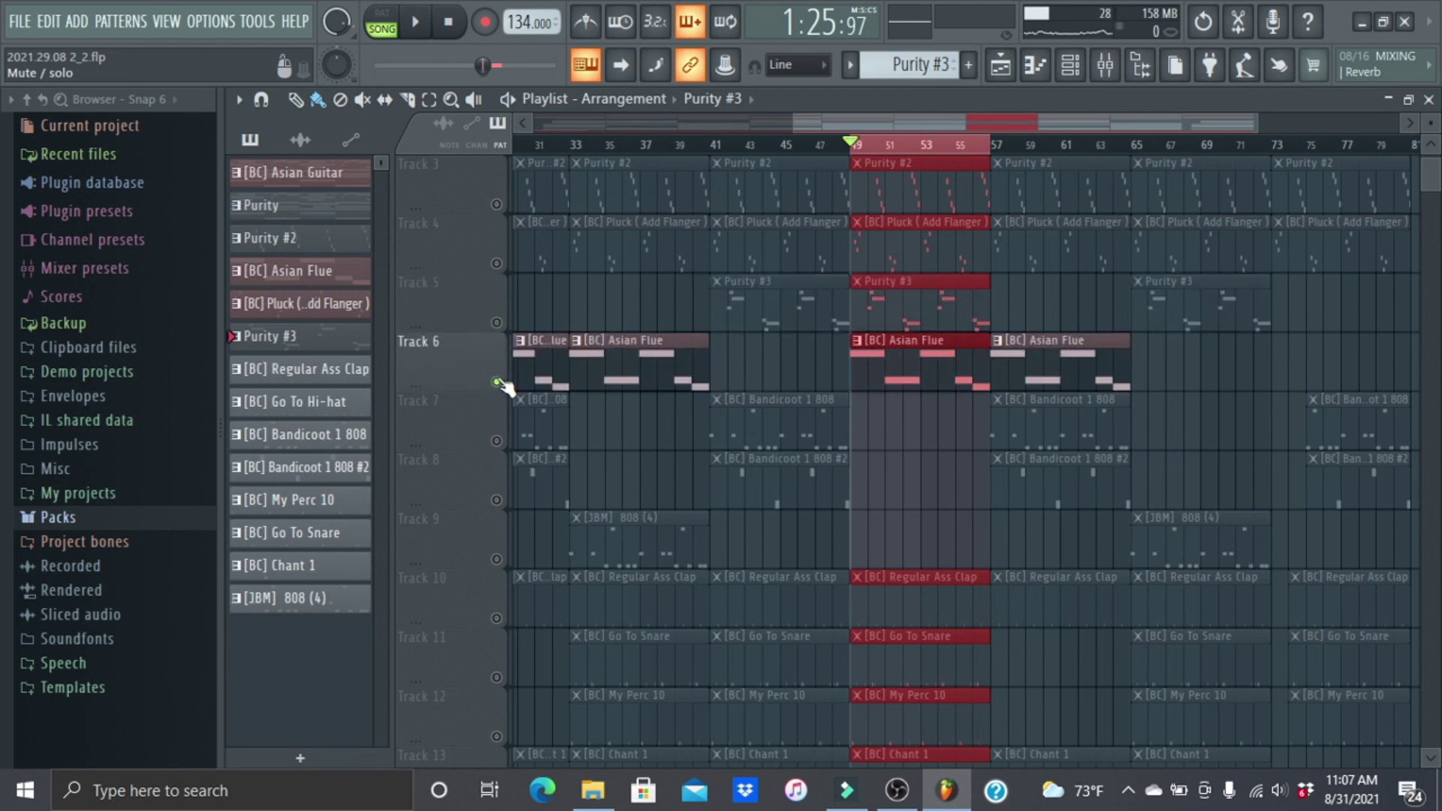
double_click(930, 377)
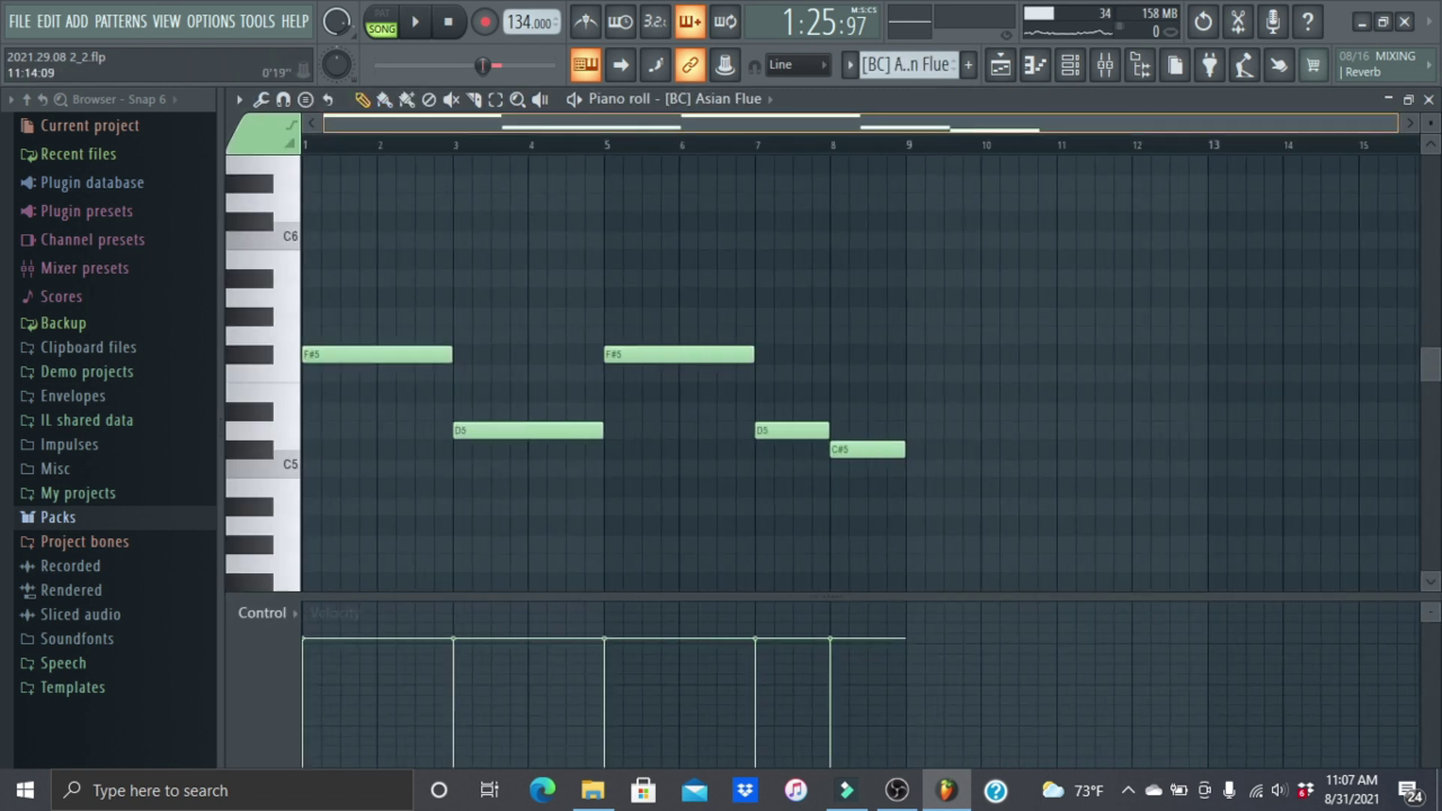
key(space)
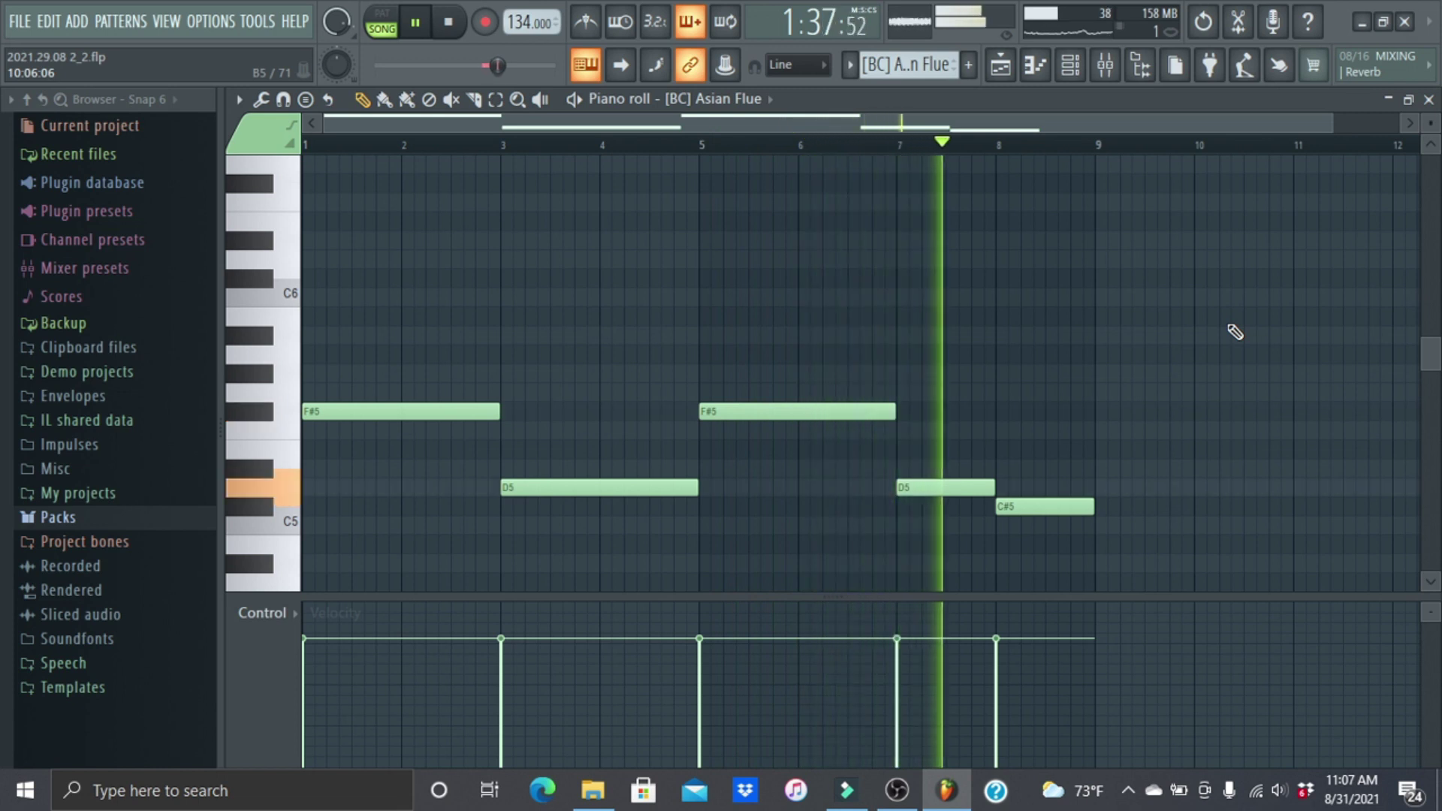
key(space)
click(1429, 100)
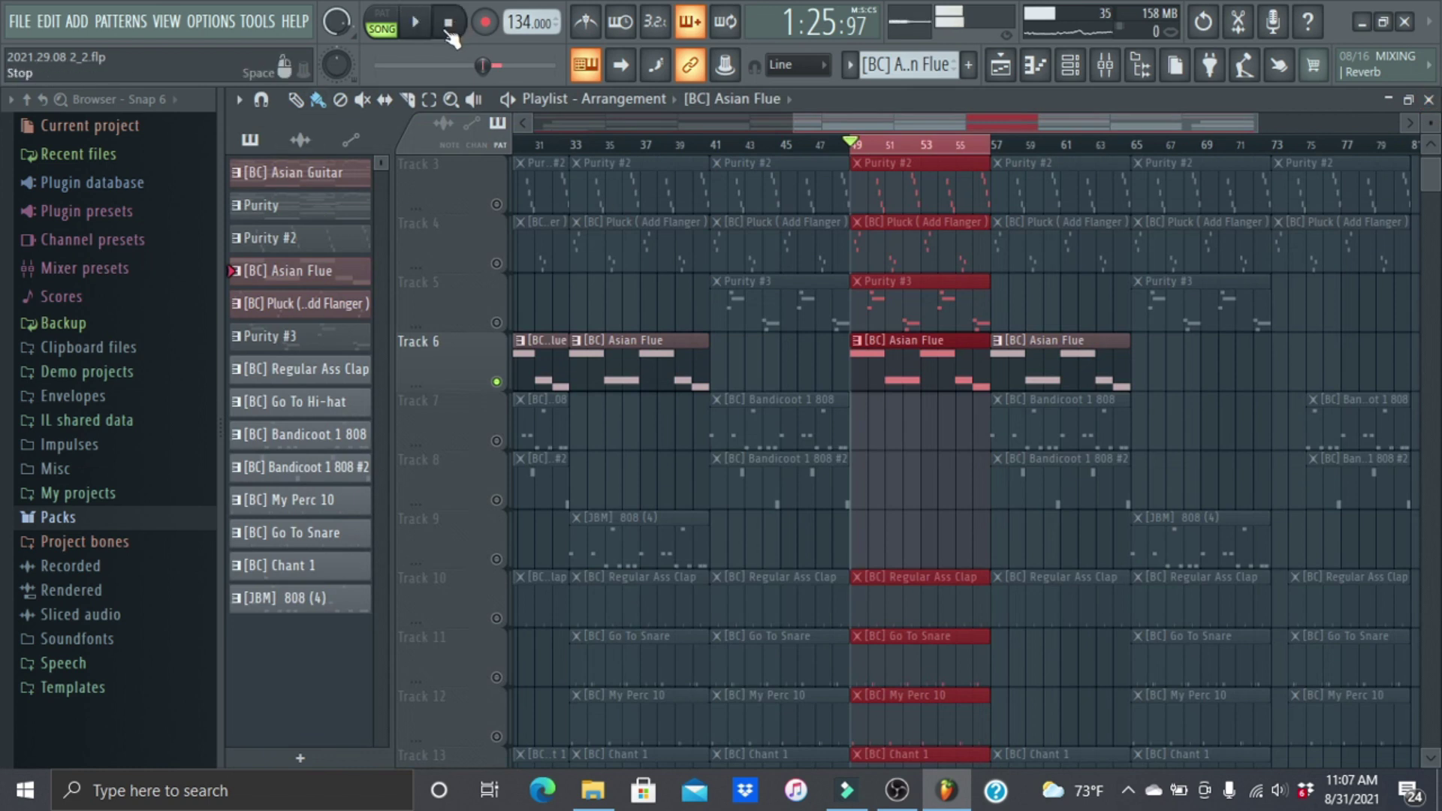
Unmute Tracks 1 to 5 in the playlist so all the melodic parts play together with Track 6
scroll(720, 310, up, 2)
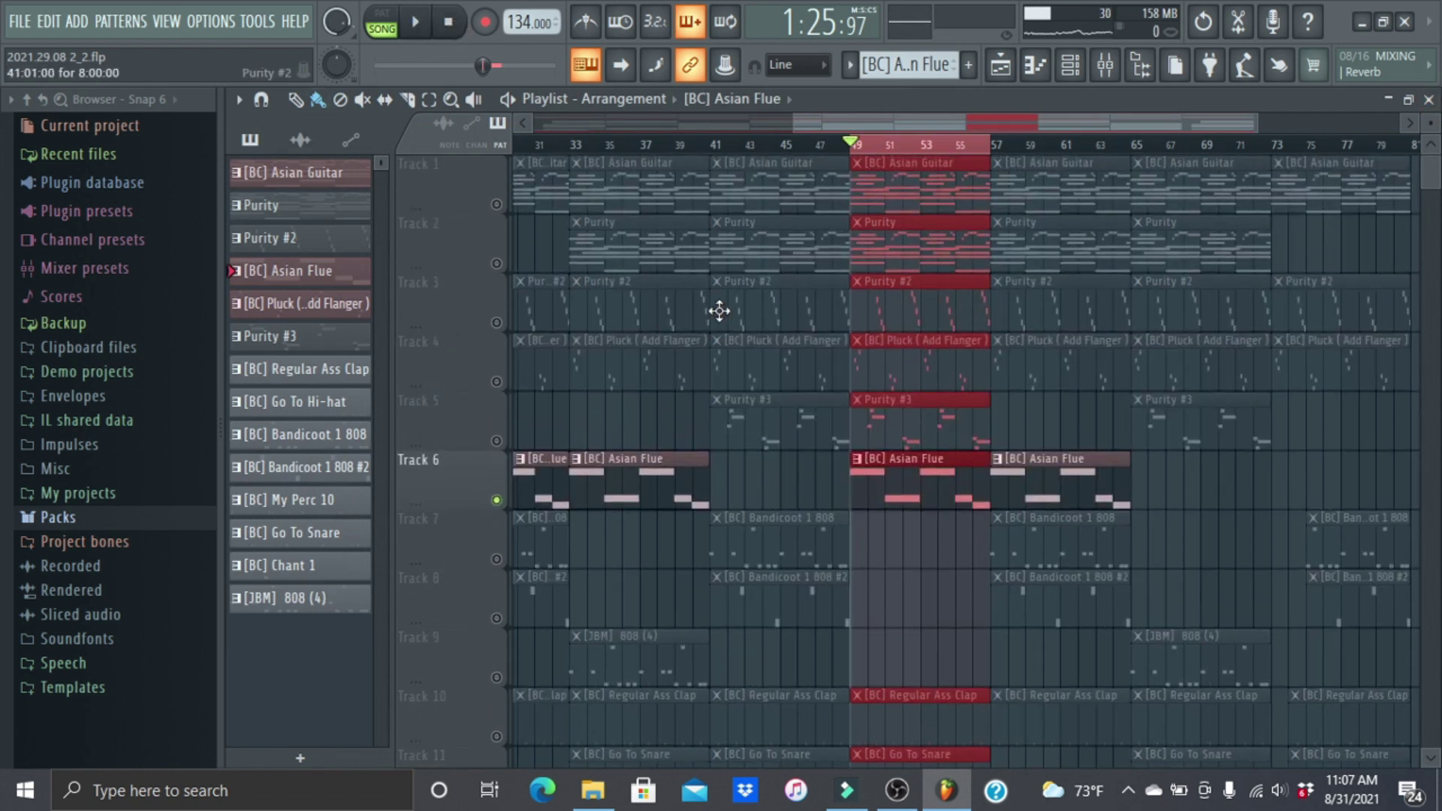
click(497, 204)
click(497, 264)
click(496, 322)
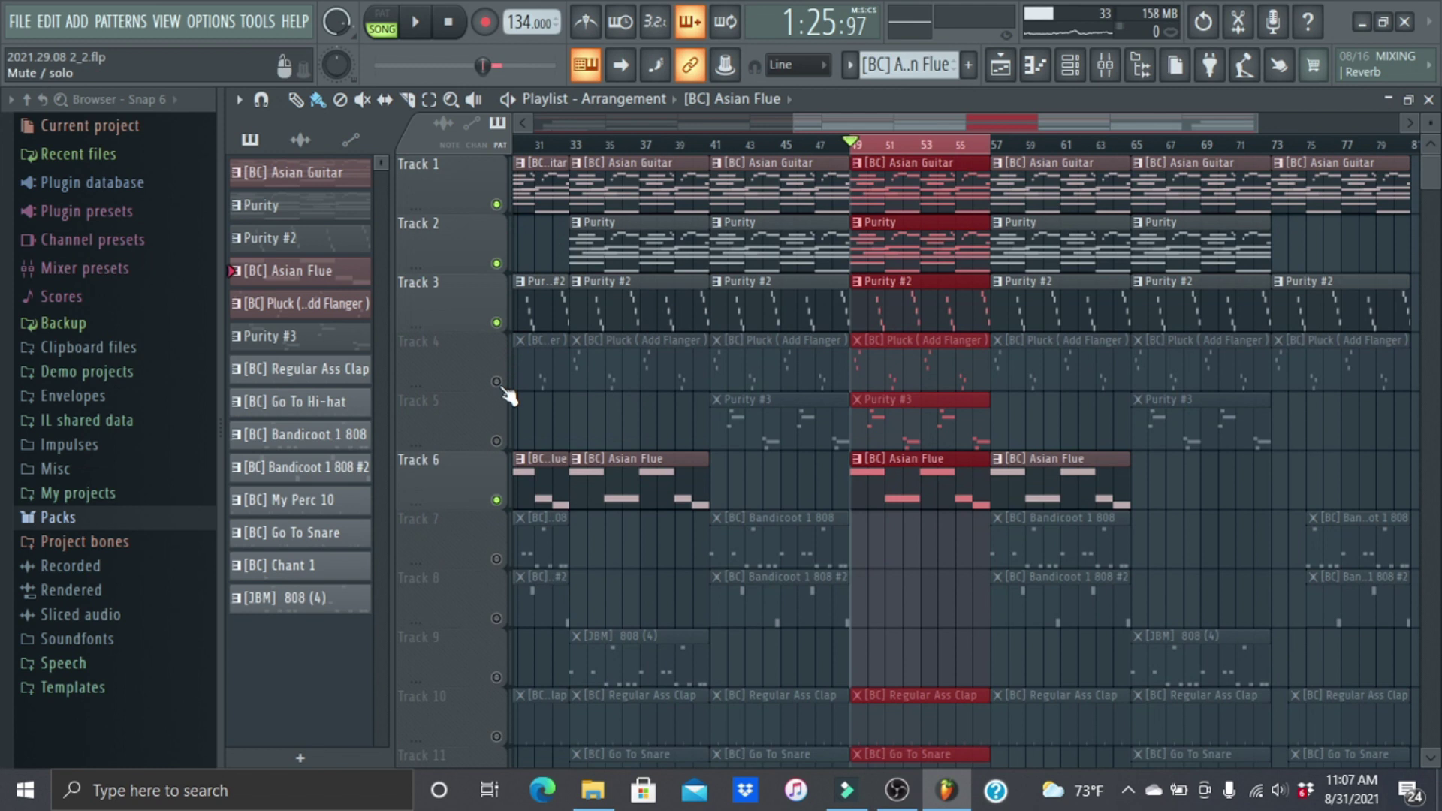
click(497, 382)
click(497, 441)
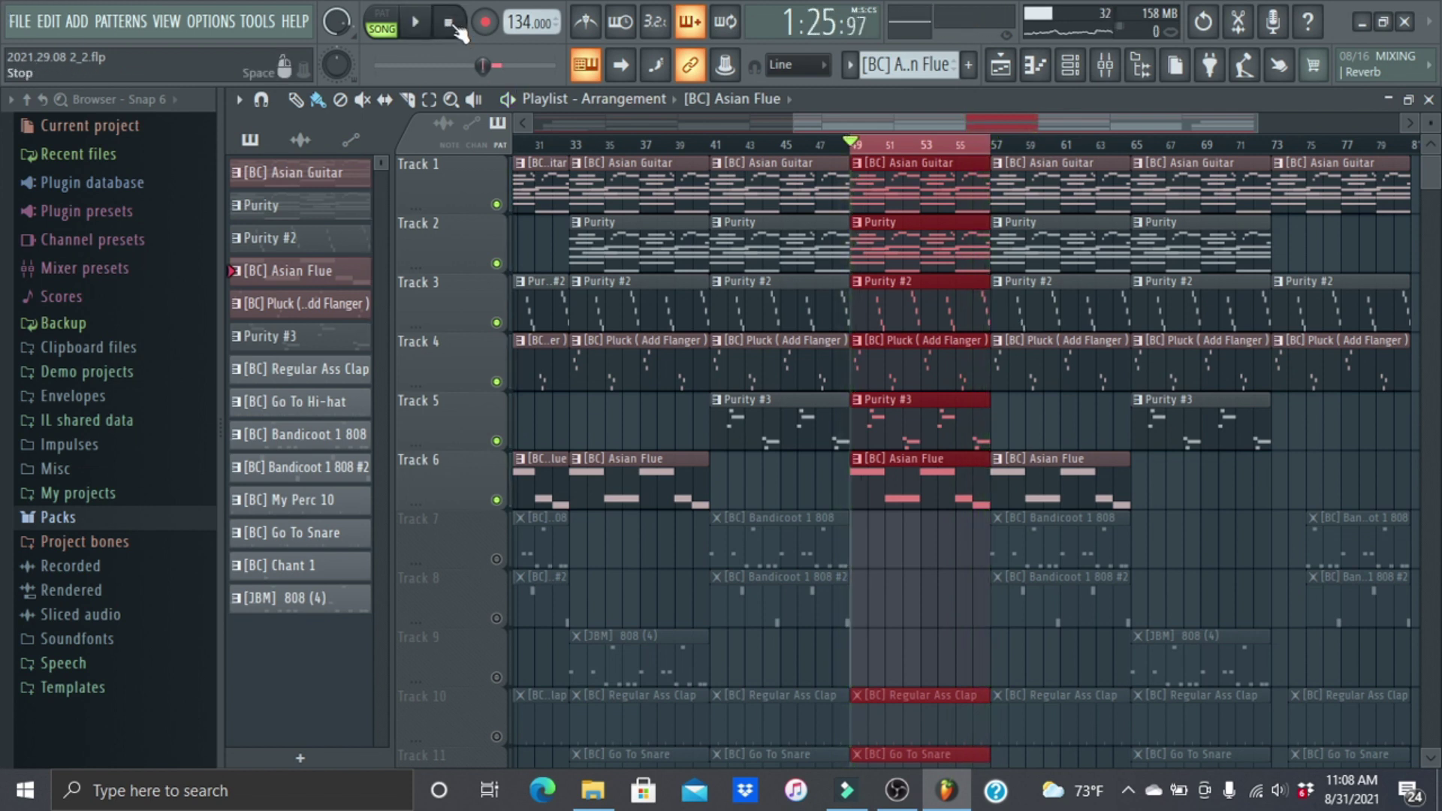
Solo Track 7, place the playhead at bar 9, and open the [BC] Bandicoot 1 808 clip in the piano roll
scroll(1142, 477, down, 4)
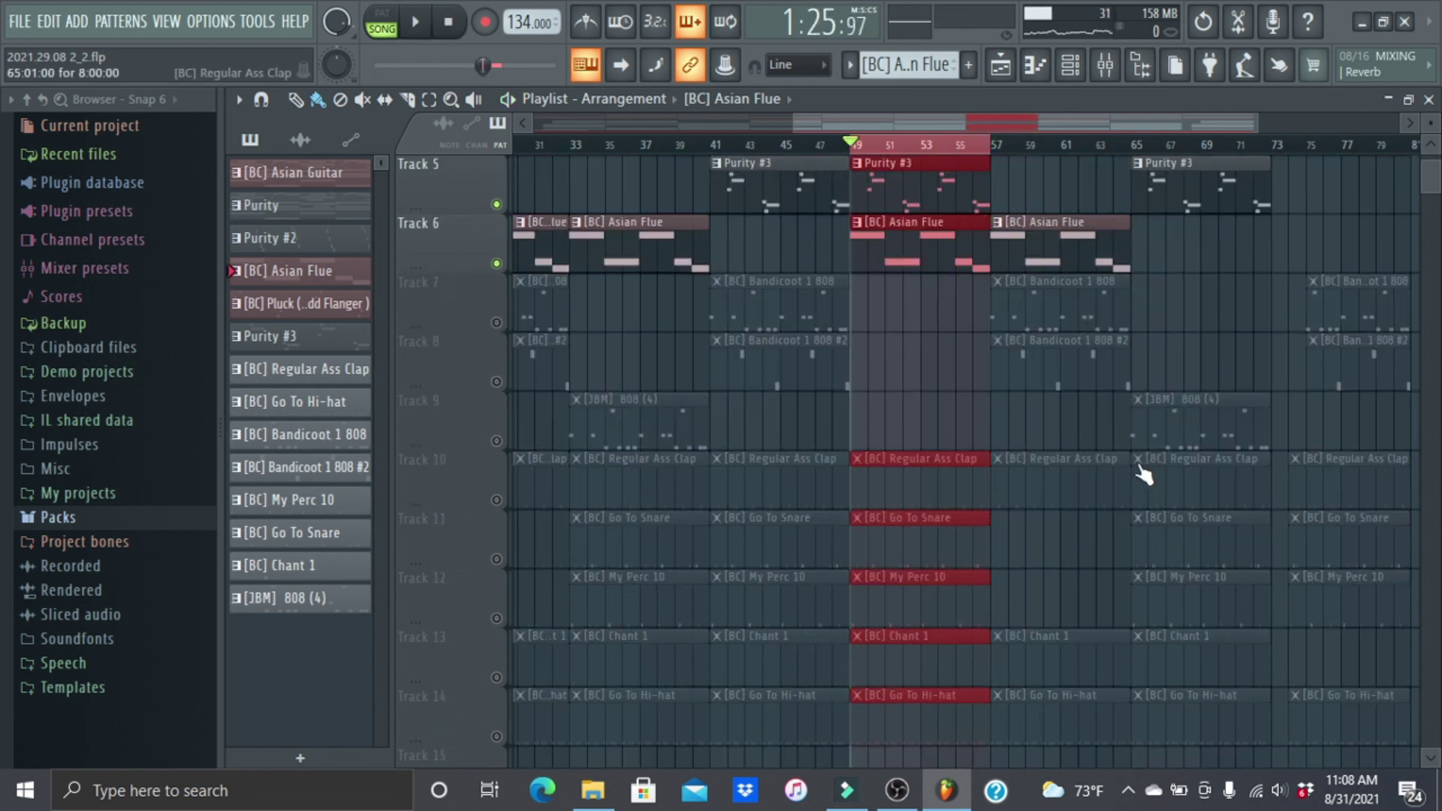
scroll(871, 118, left, 6)
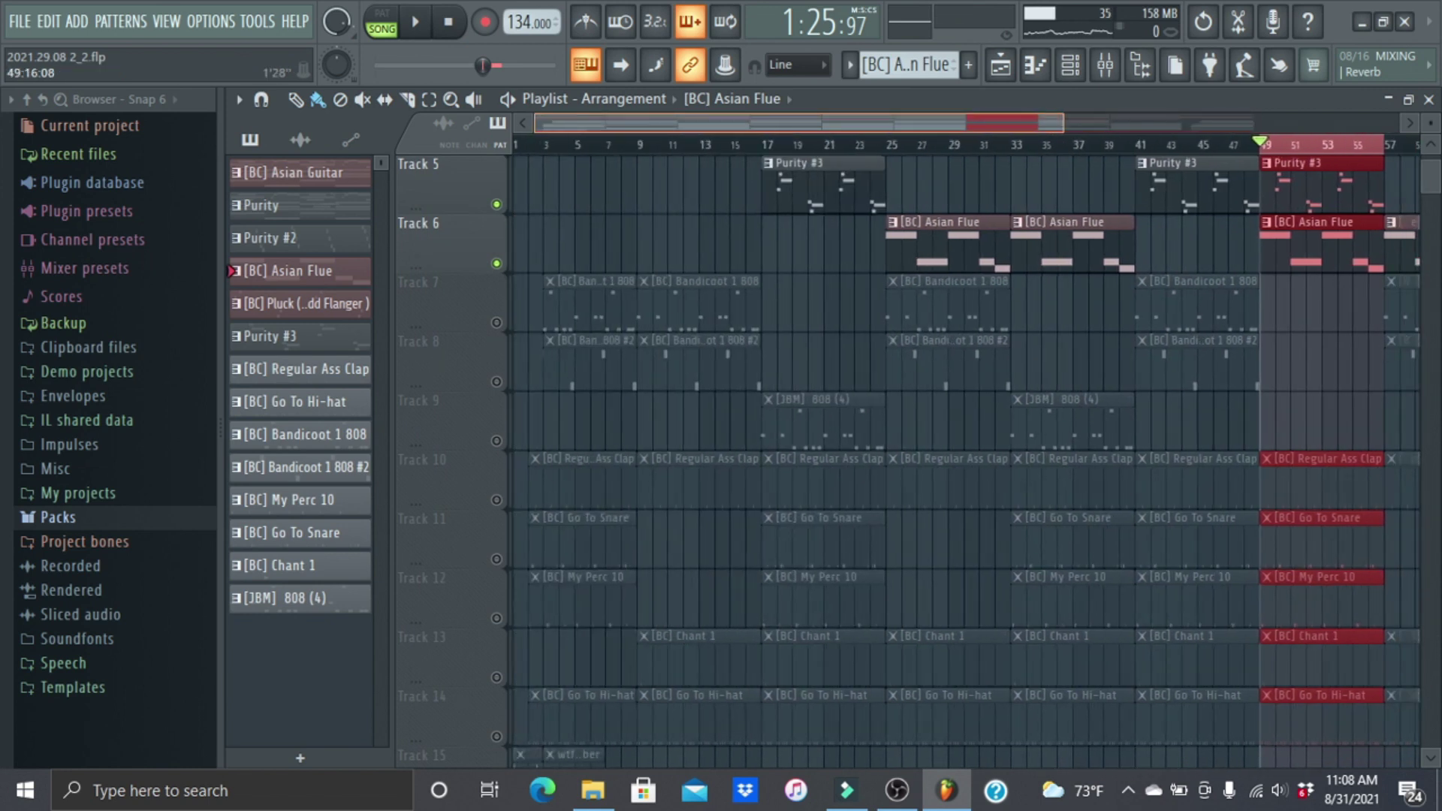
click(701, 139)
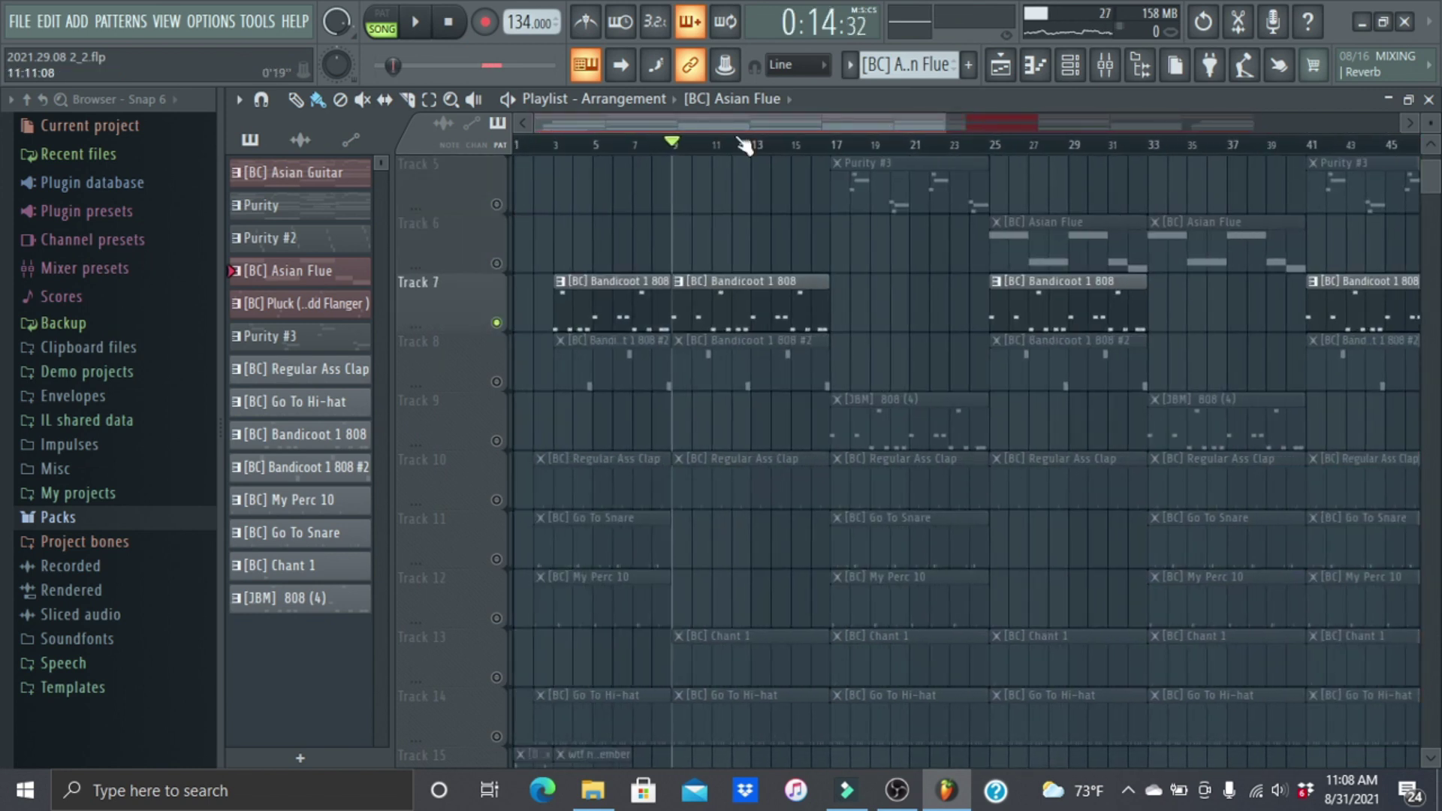
double_click(754, 304)
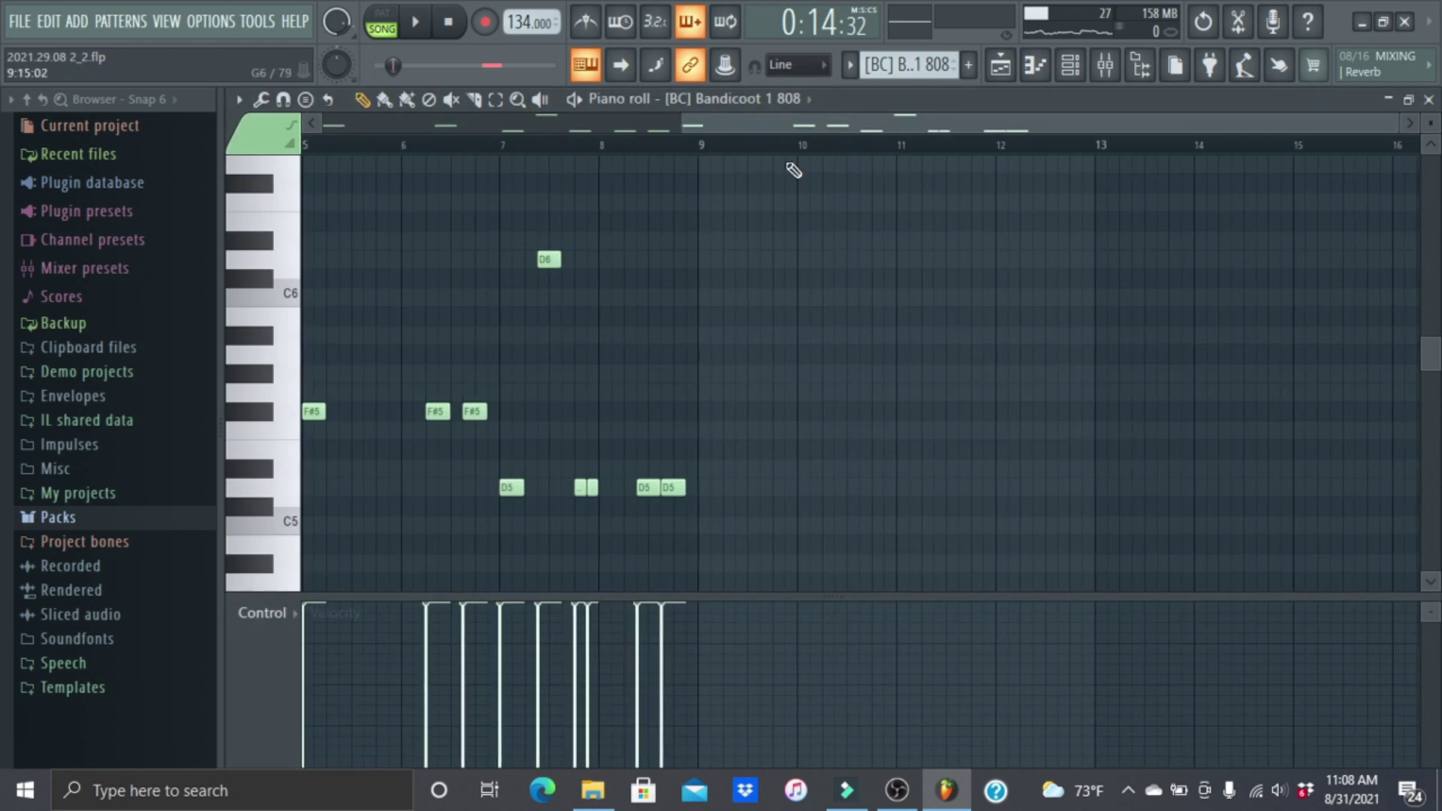
Play the whole [BC] Bandicoot 1 808 pattern in the piano roll, then stop playback and return to the playlist
scroll(977, 226, down, 2)
scroll(993, 240, down, 2)
scroll(996, 244, up, 1)
key(space)
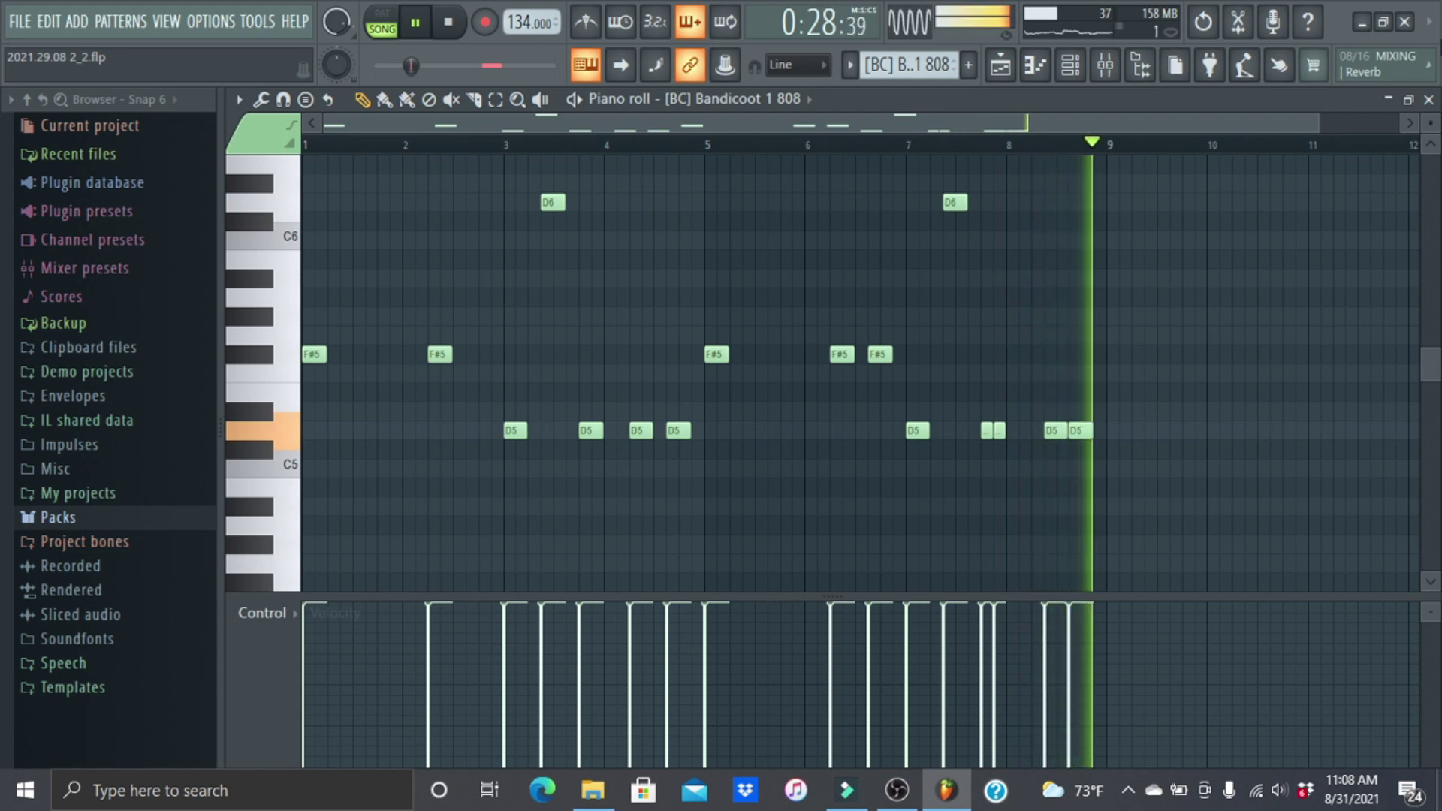
key(space)
click(1429, 100)
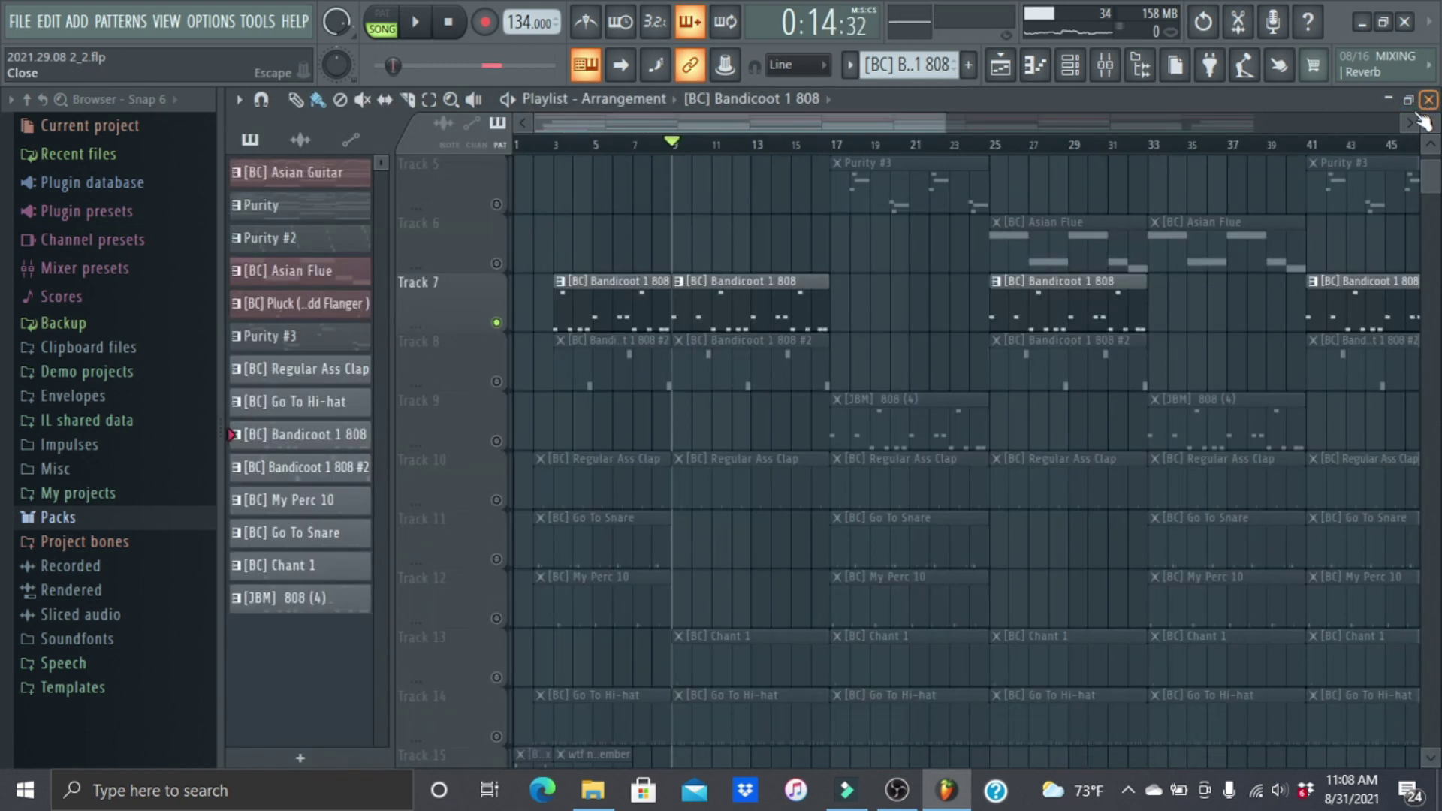
Reopen the [BC] Bandicoot 1 808 pattern, highlight its high D6 notes for review, and return to the playlist
double_click(760, 316)
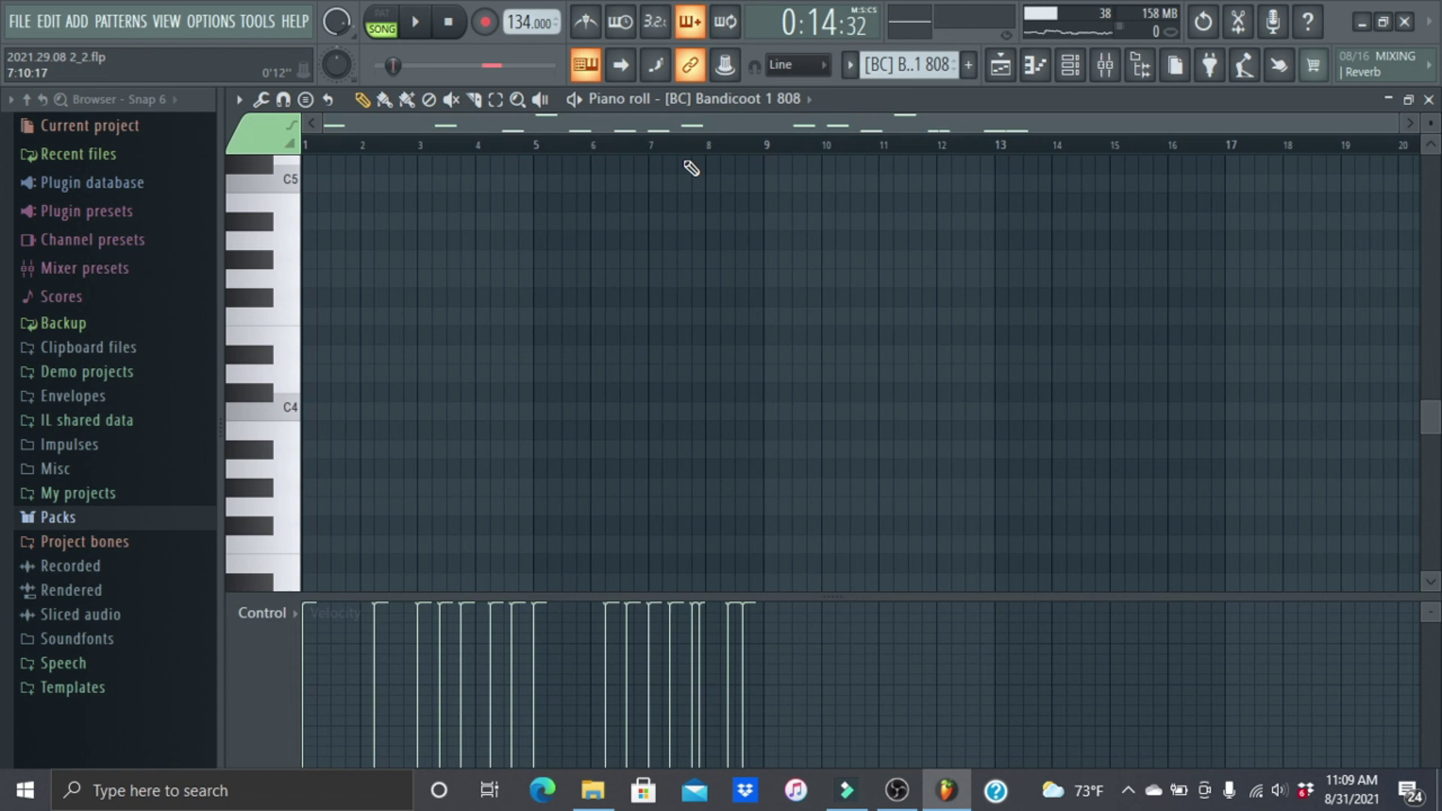
scroll(661, 353, down, 2)
scroll(669, 323, up, 5)
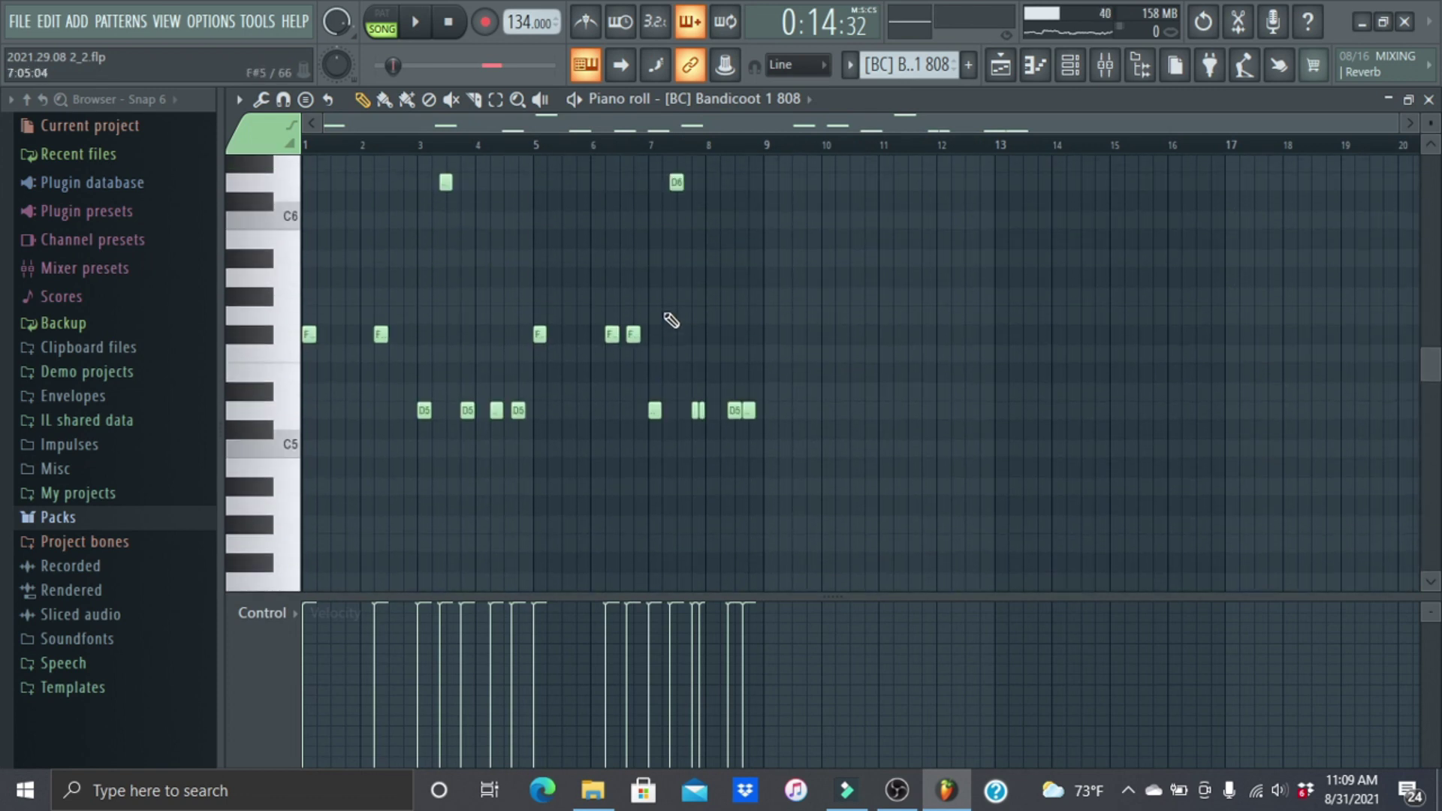
scroll(671, 321, up, 1)
drag(318, 188, 328, 236)
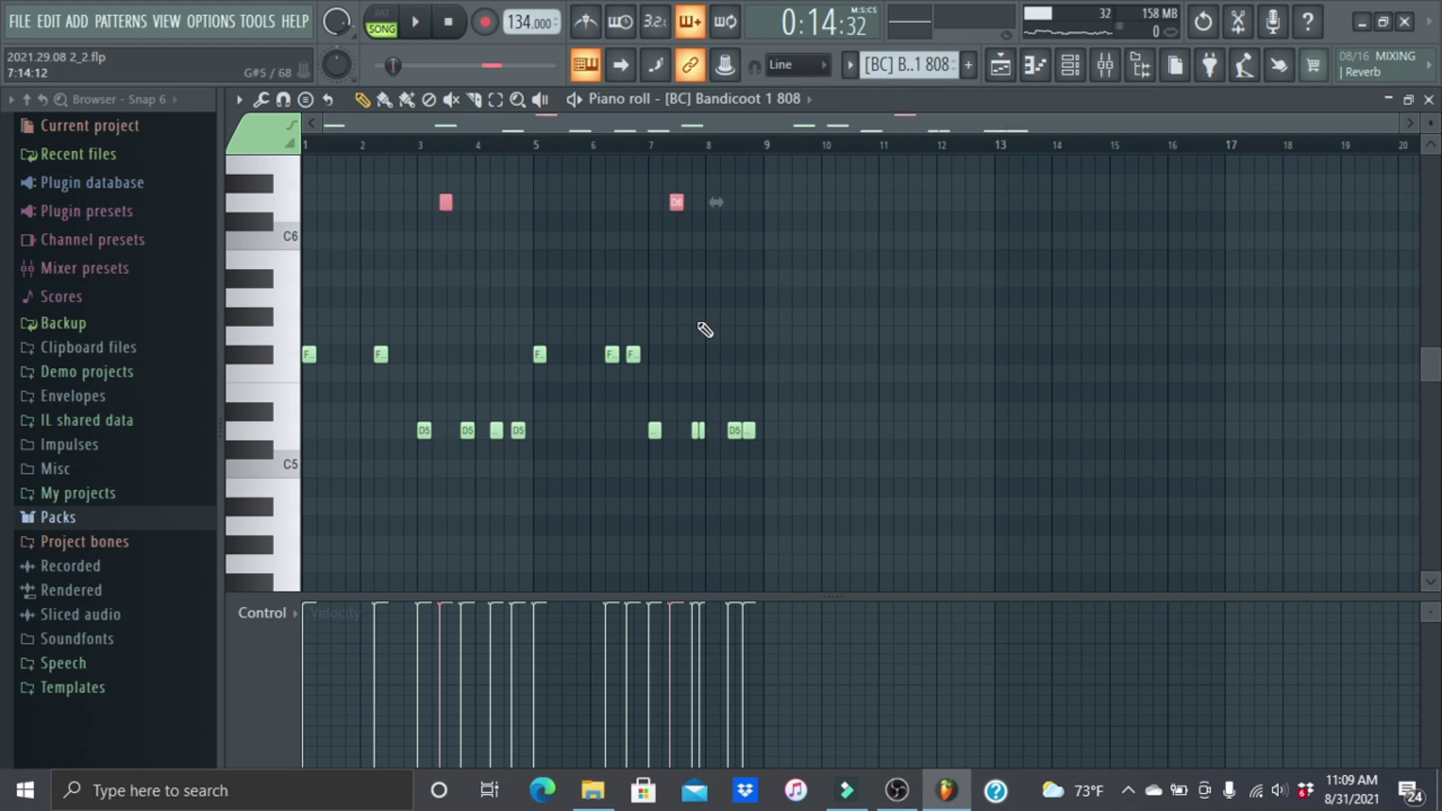
click(1430, 103)
Solo Track 8, play the [BC] Bandicoot 1 808 #2 pattern in its piano roll, and return to the playlist
scroll(1082, 250, down, 2)
click(497, 383)
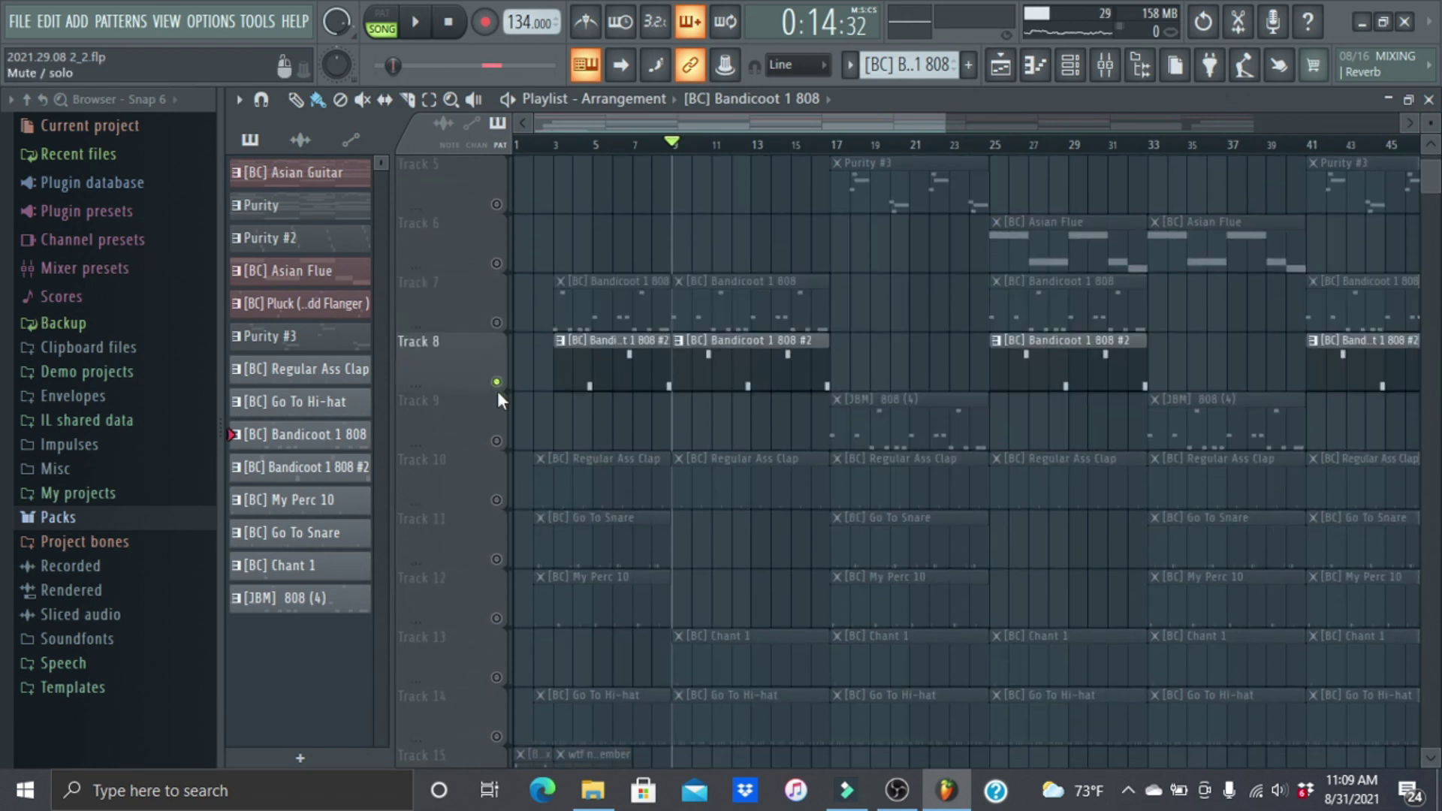
double_click(702, 384)
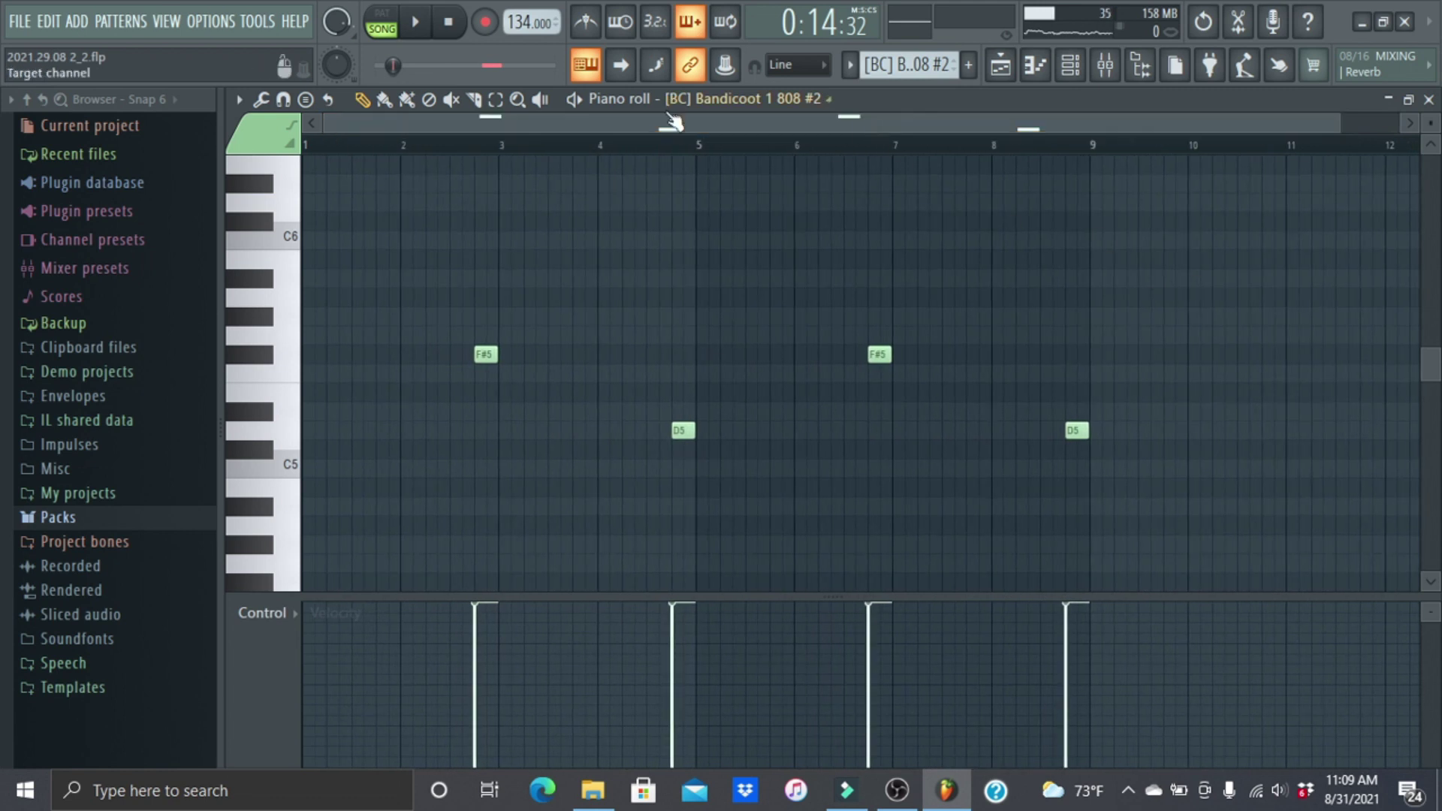
key(space)
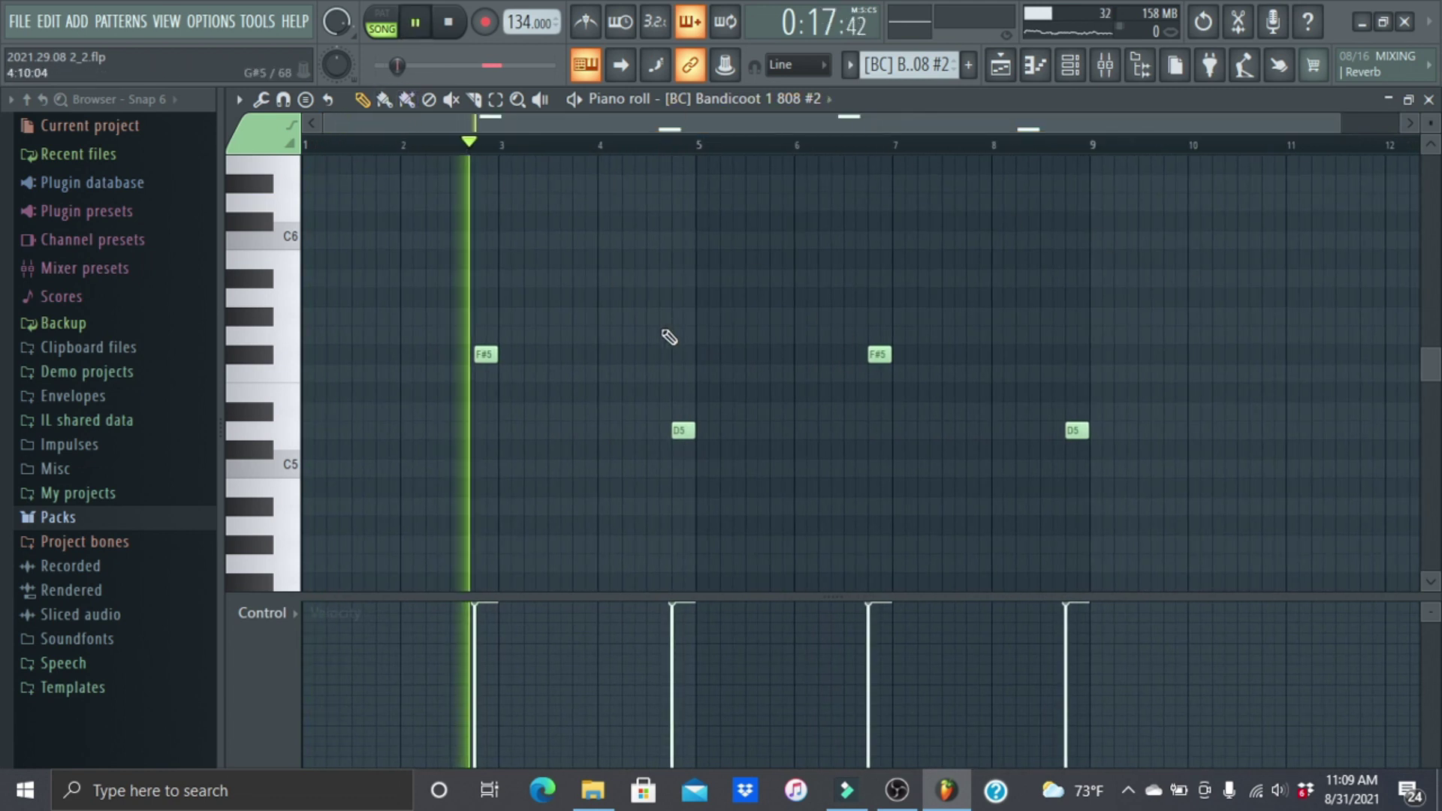
key(space)
click(1429, 100)
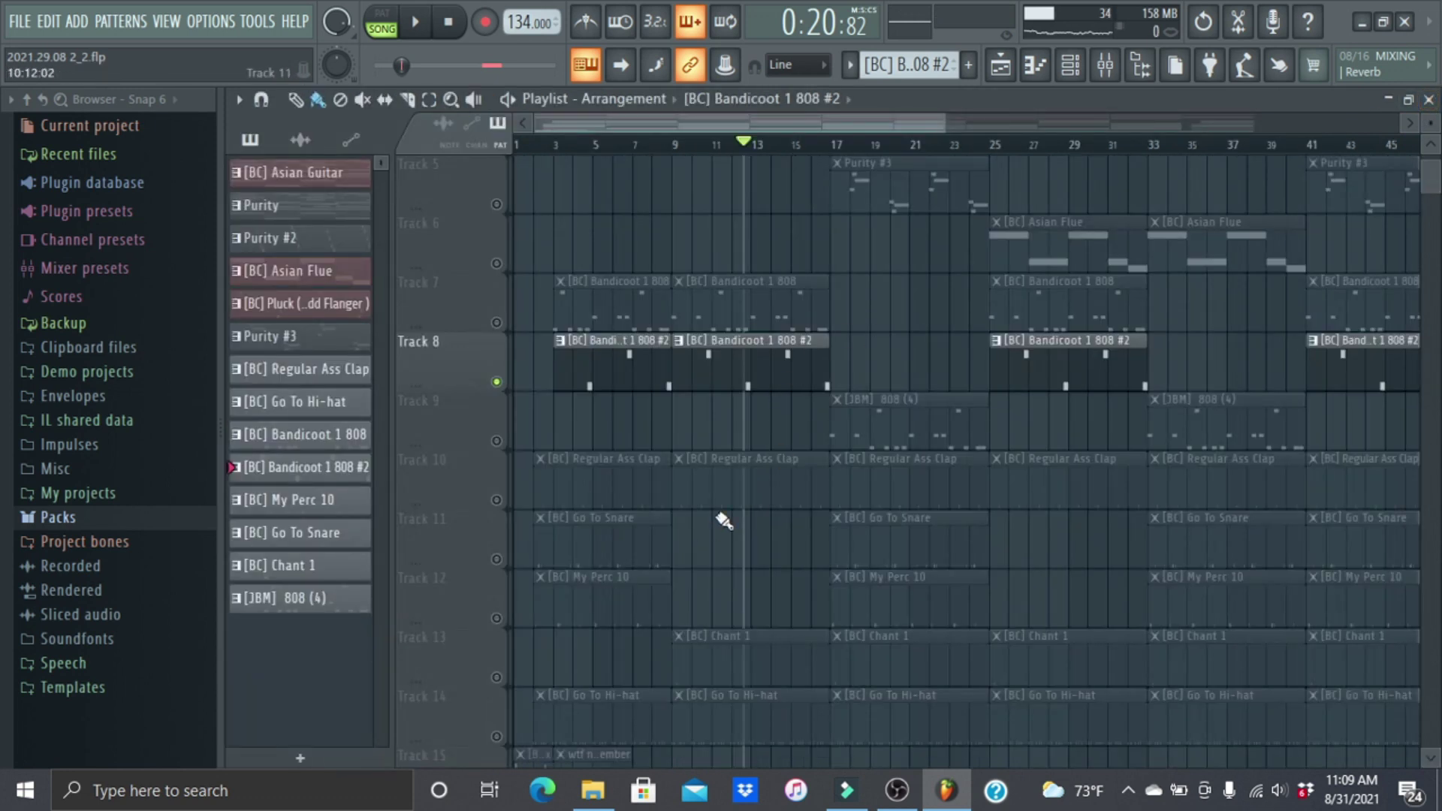
Solo Track 9, play the [JBM] 808 (4) pattern from bar 17 in its piano roll, and return to the playlist
click(499, 443)
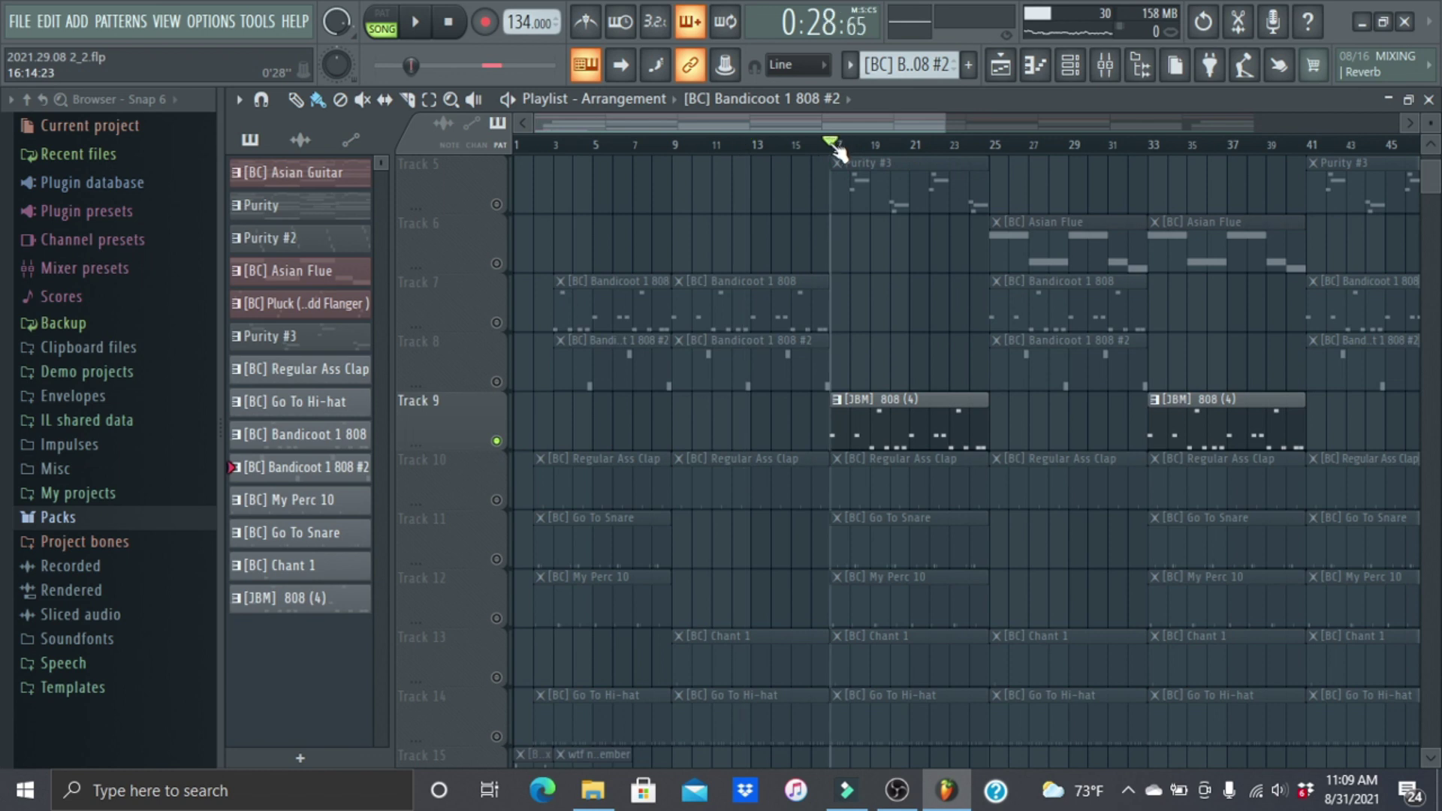
double_click(907, 421)
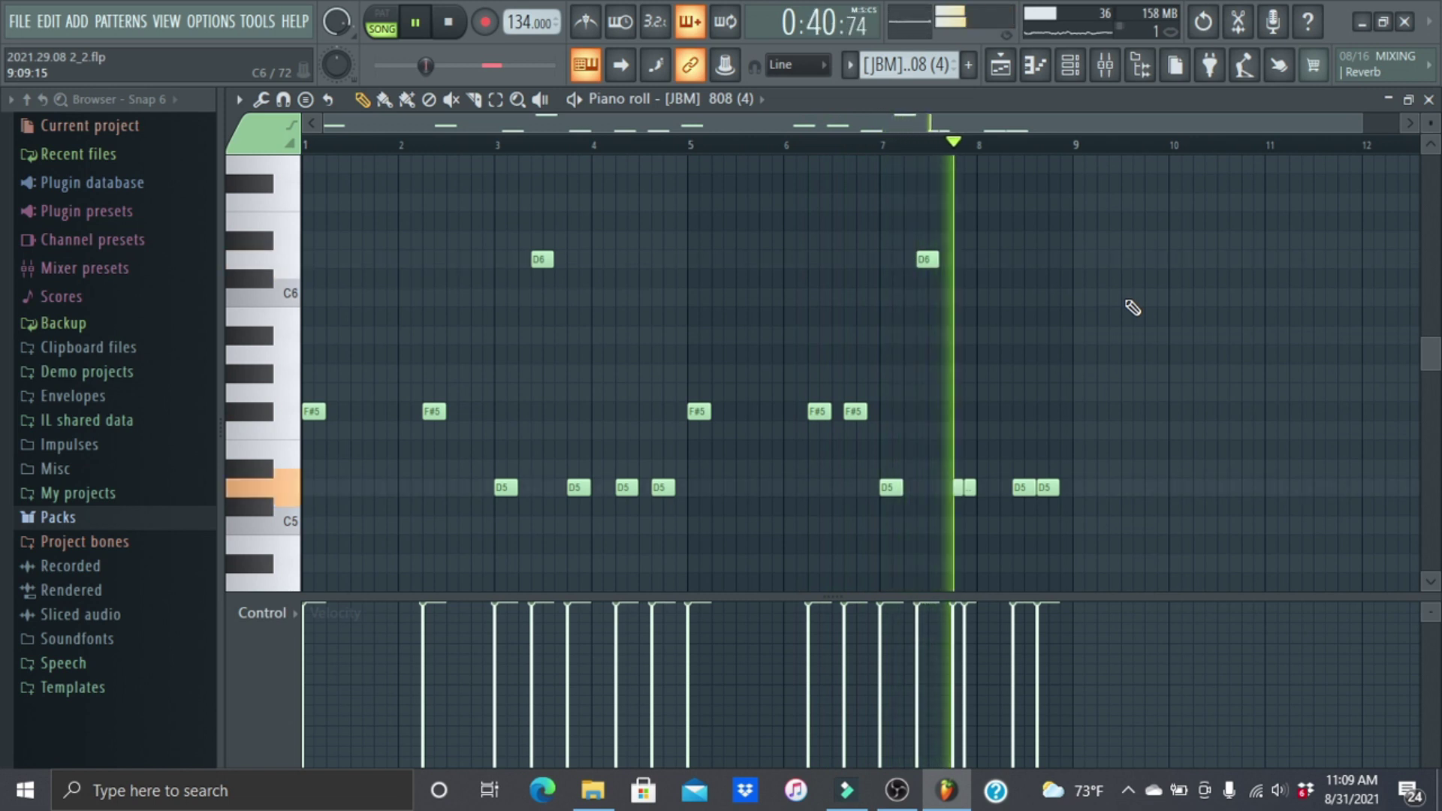
key(space)
click(1429, 99)
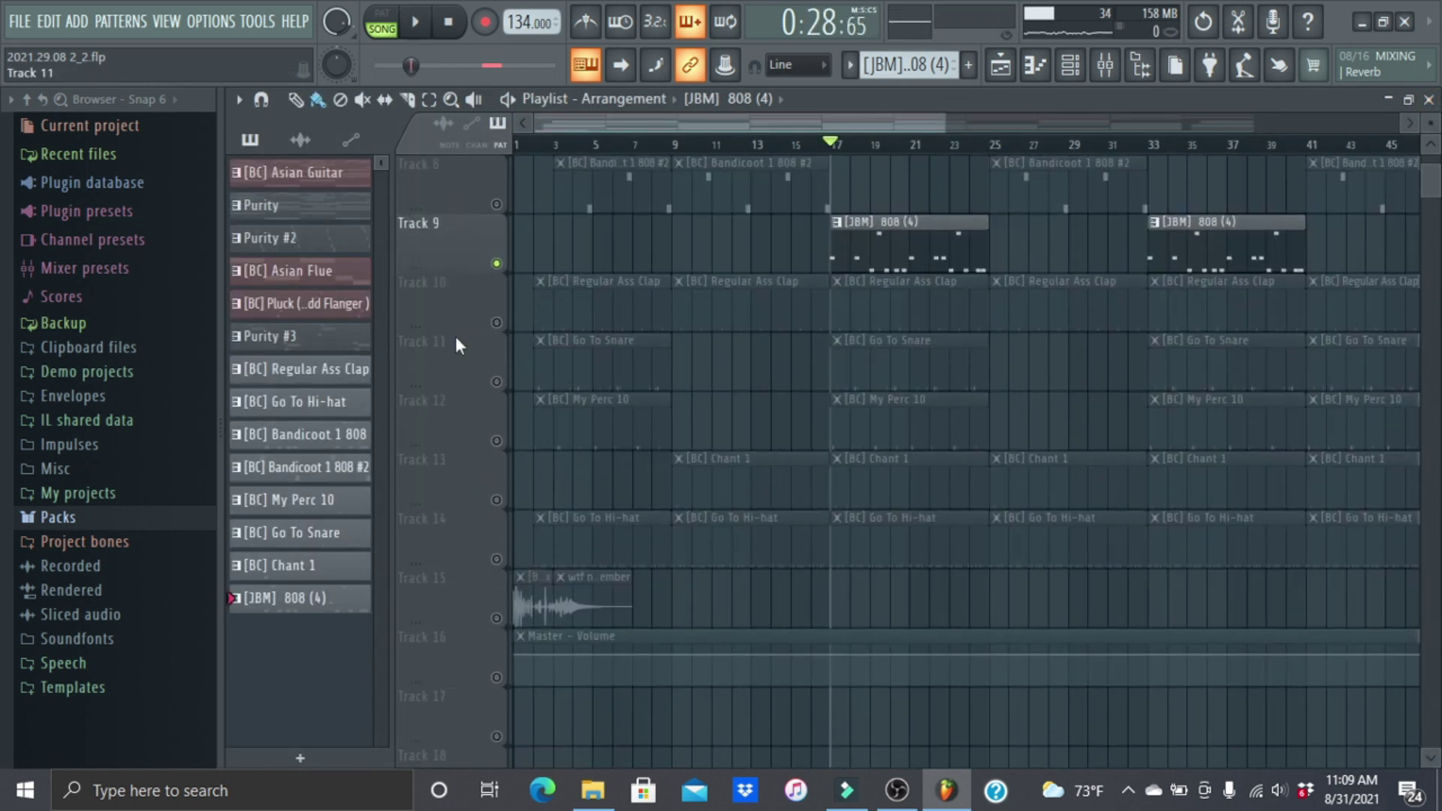
Audition the [BC] Regular Ass Clap on Track 10 alone, then solo Track 11 and review the [BC] Go To Snare notes in the piano roll
ctrl+click(497, 323)
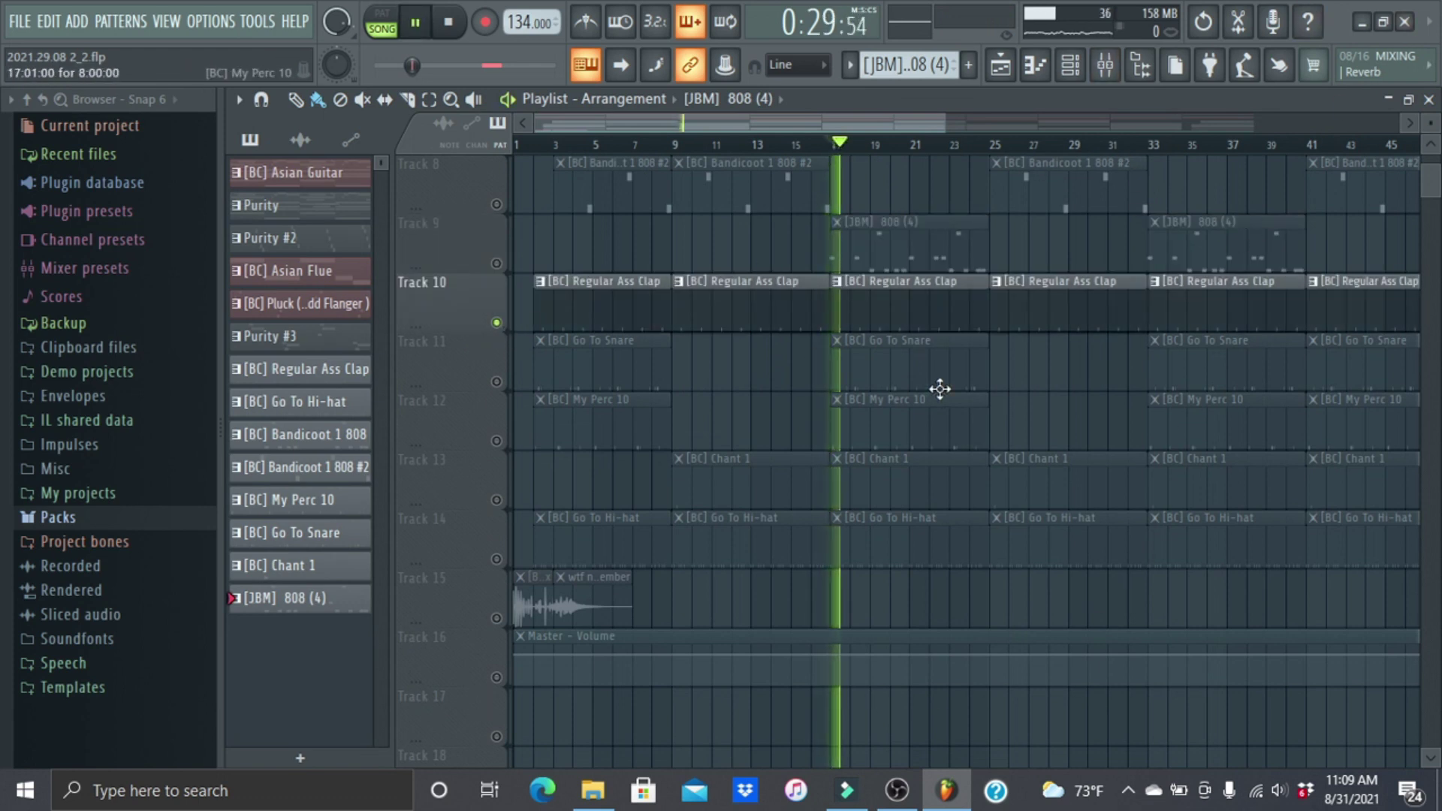
ctrl+click(496, 382)
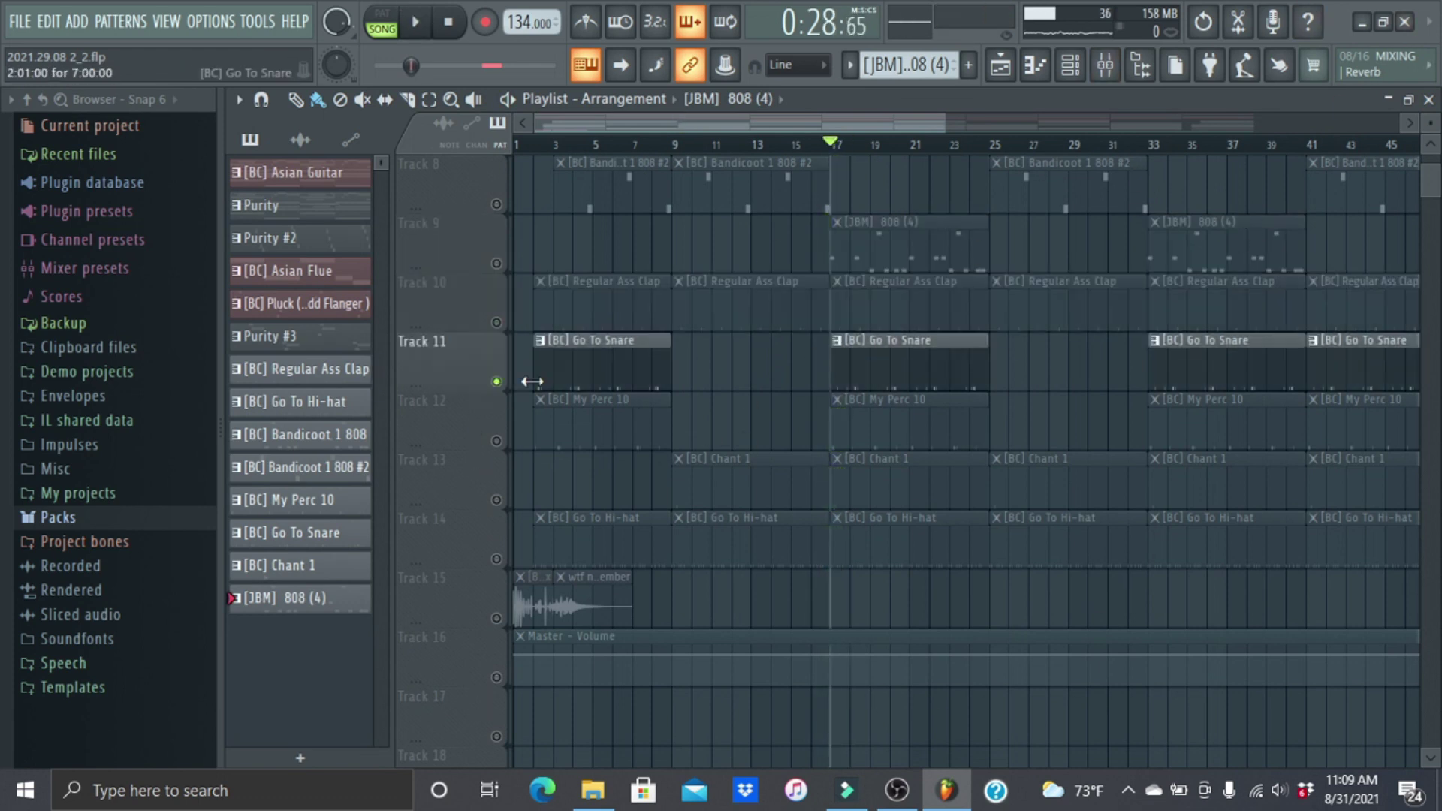
double_click(926, 387)
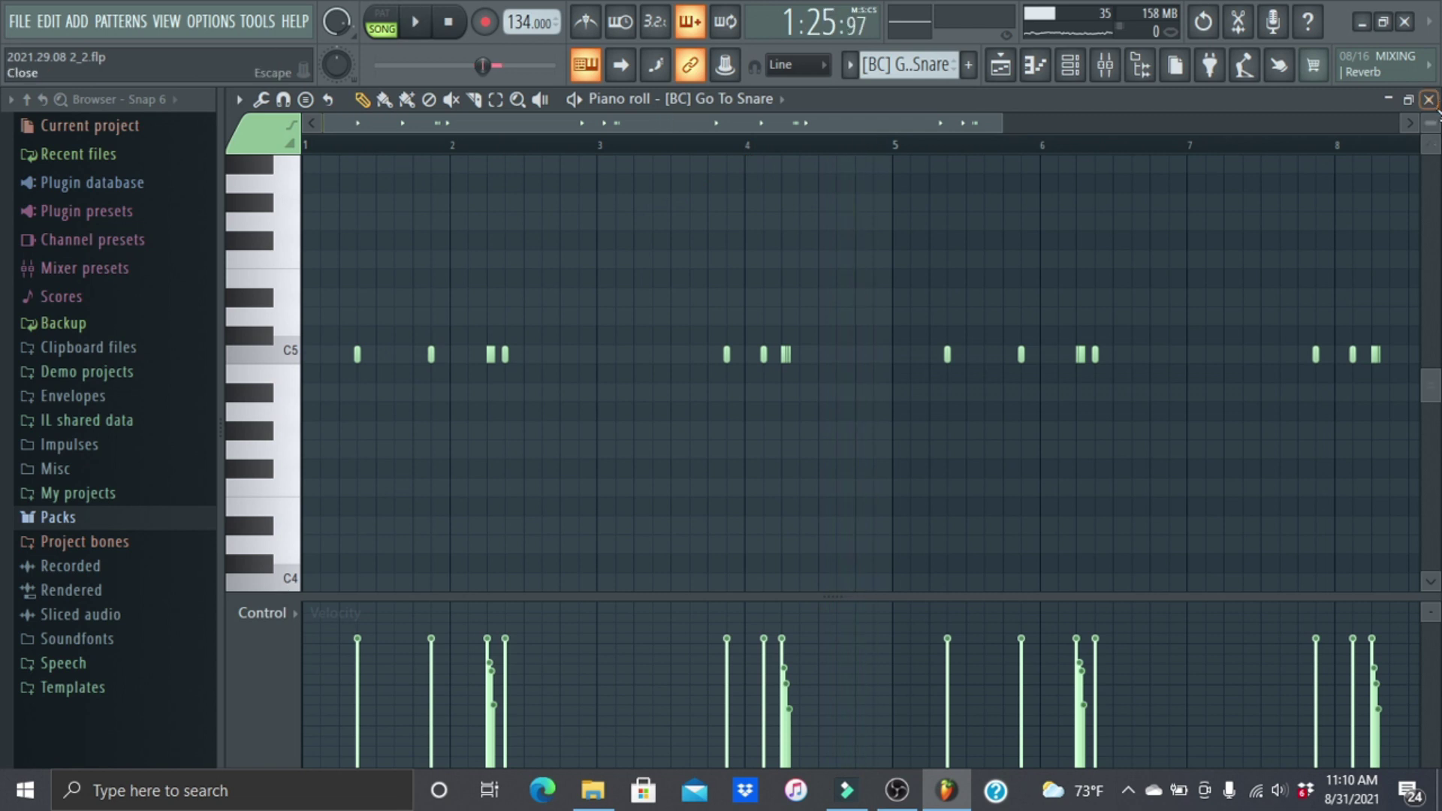
click(1429, 103)
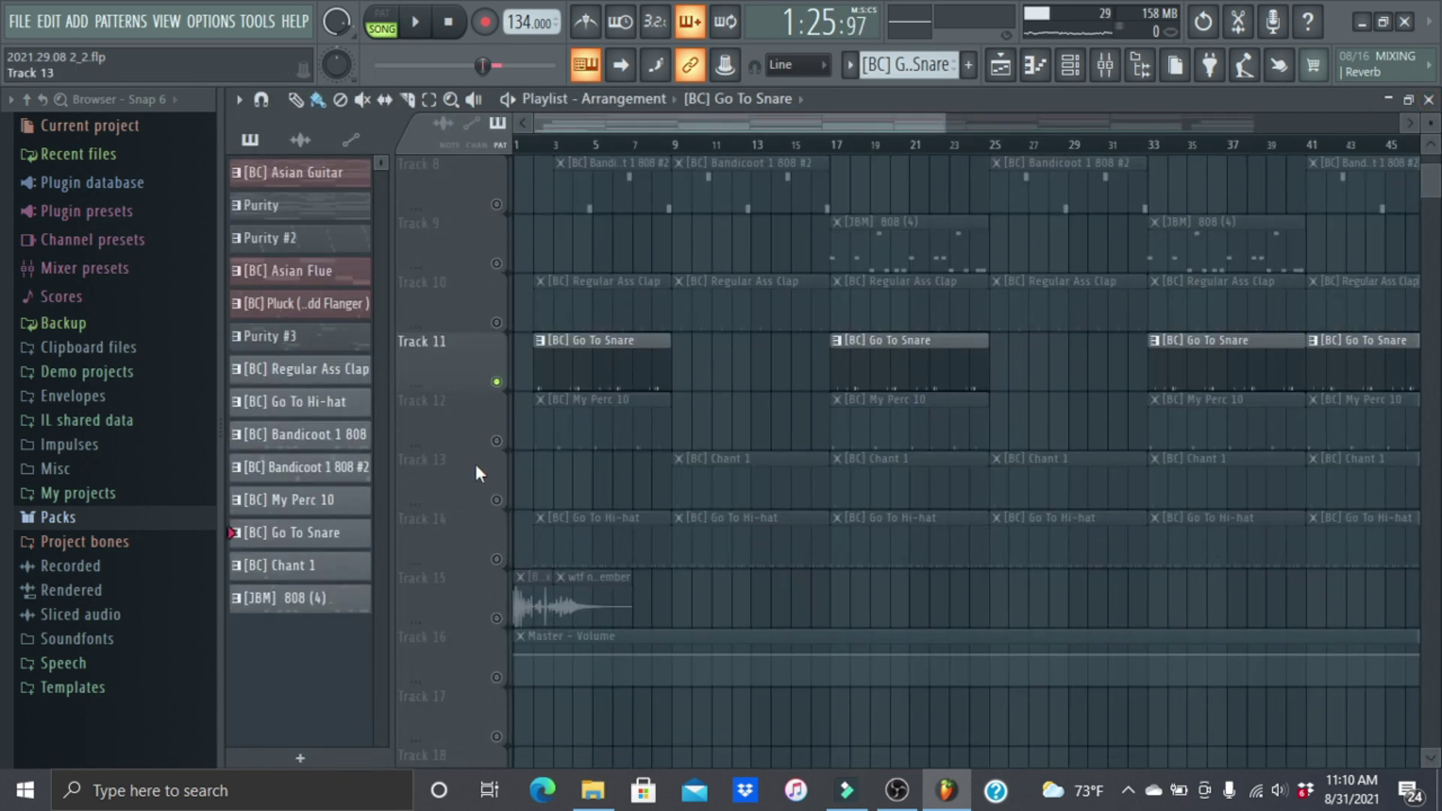
Solo Track 12, play the [BC] My Perc 10 pattern in its piano roll, and return to the playlist
ctrl+click(496, 441)
double_click(878, 420)
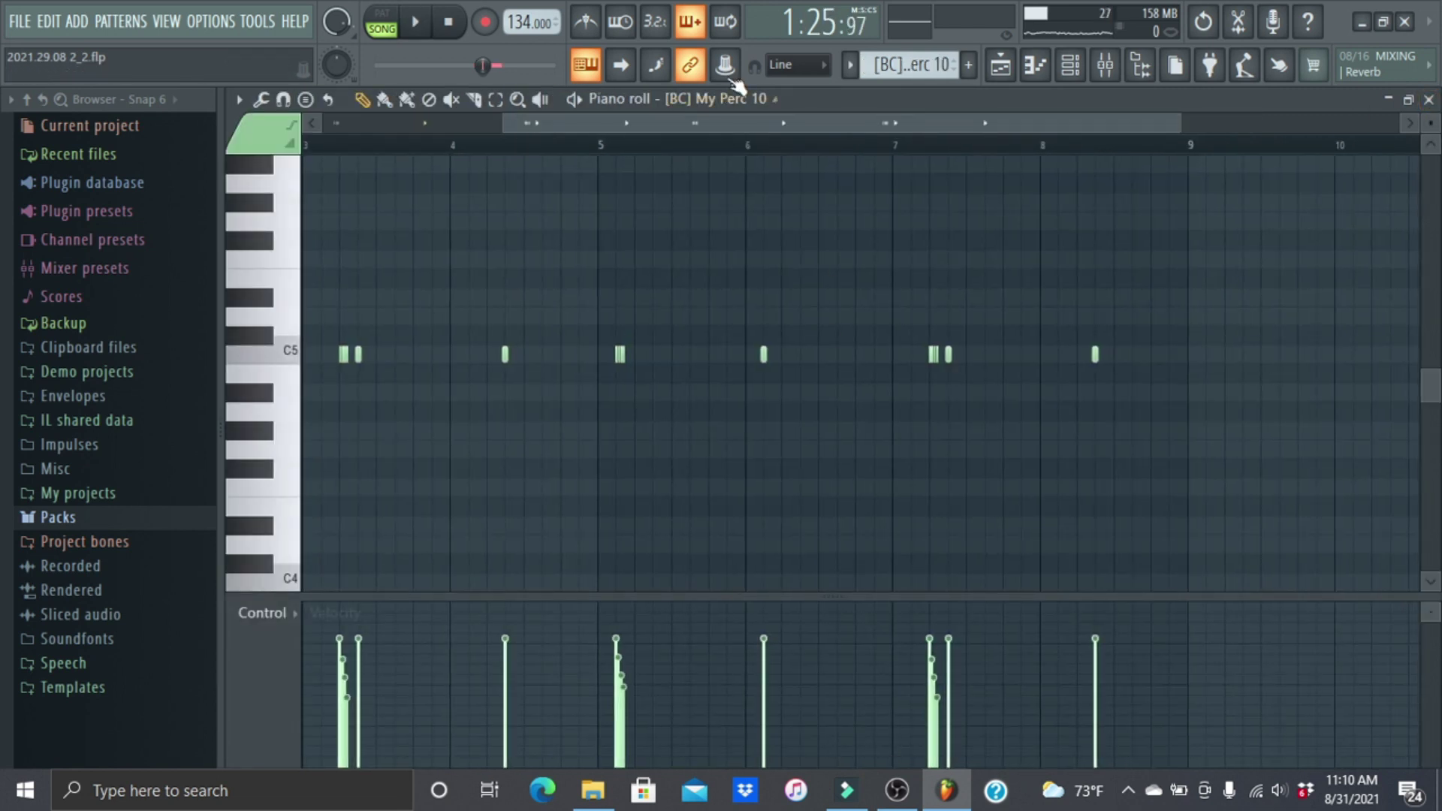
key(space)
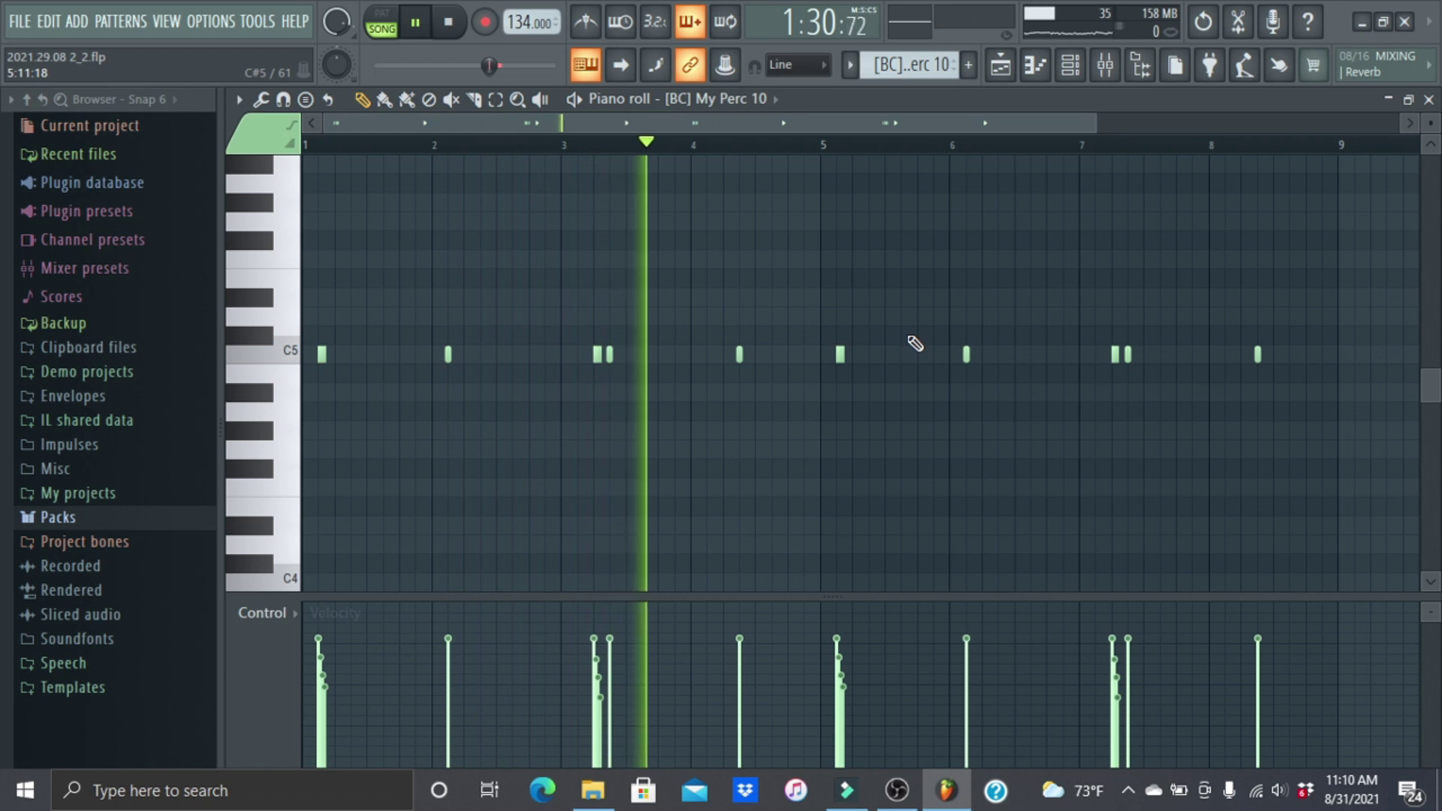
key(space)
click(1429, 99)
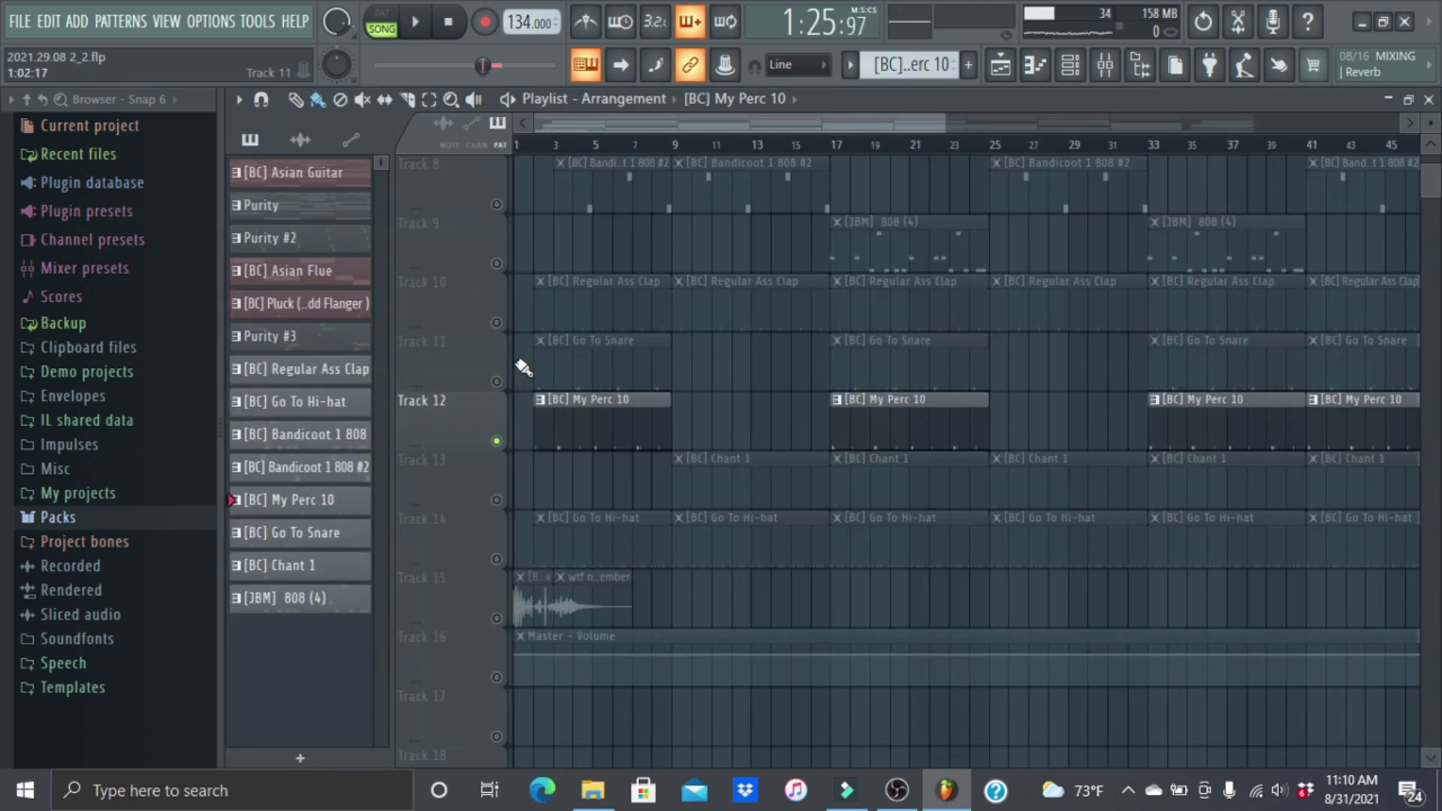
Solo the [BC] Chant 1 on Track 13, then solo Track 14 and play the [BC] Go To Hi-hat pattern in its piano roll
click(497, 381)
right_click(497, 500)
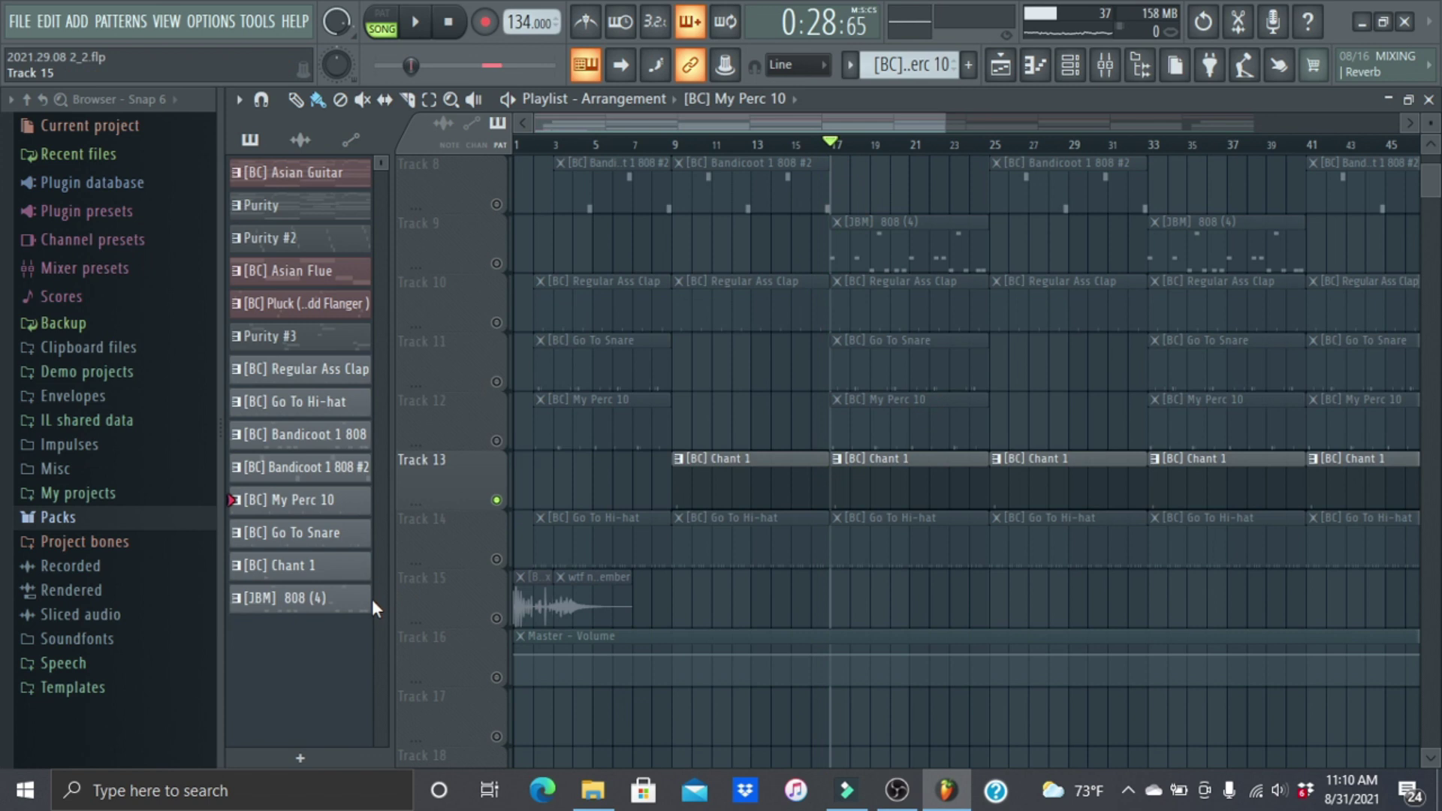
right_click(497, 560)
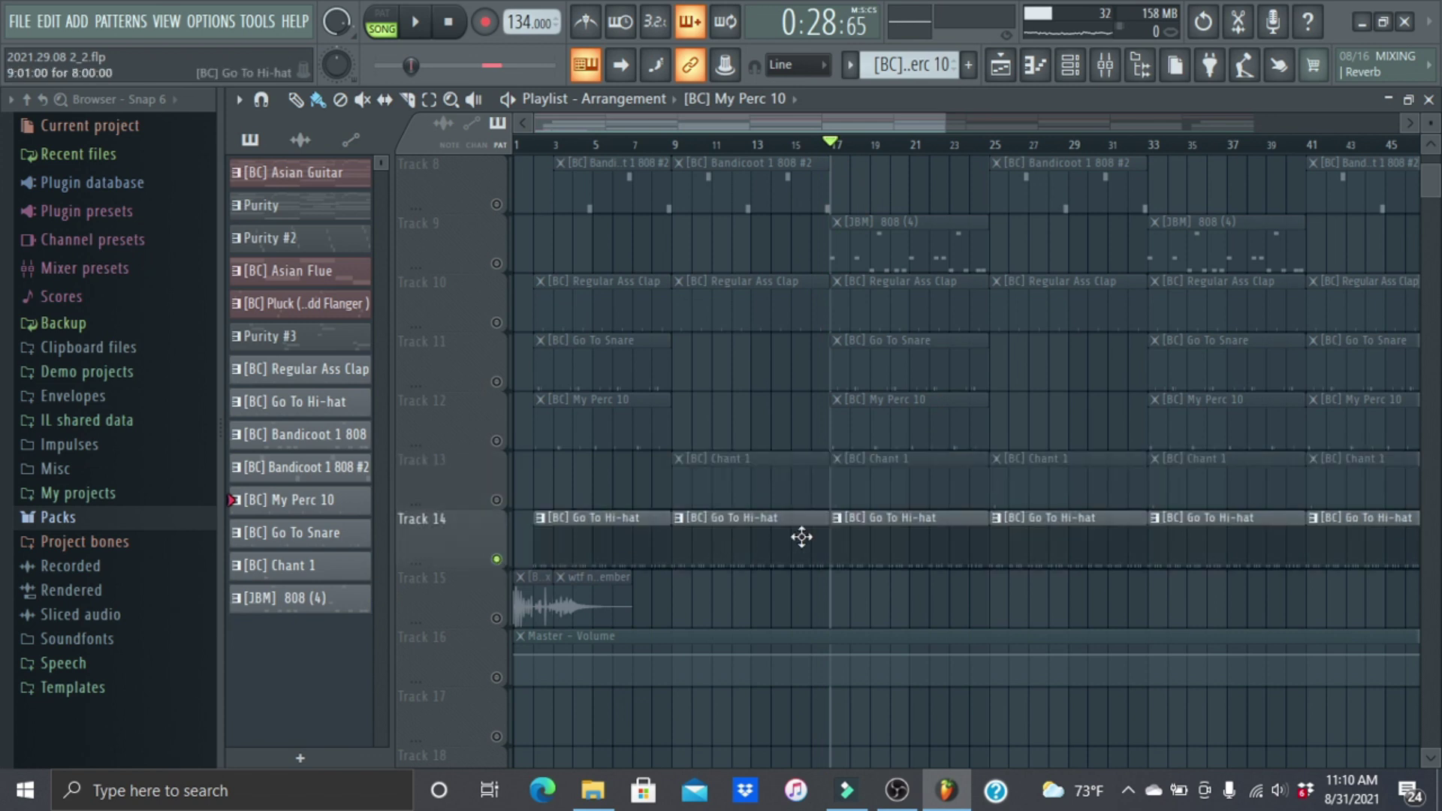
double_click(886, 526)
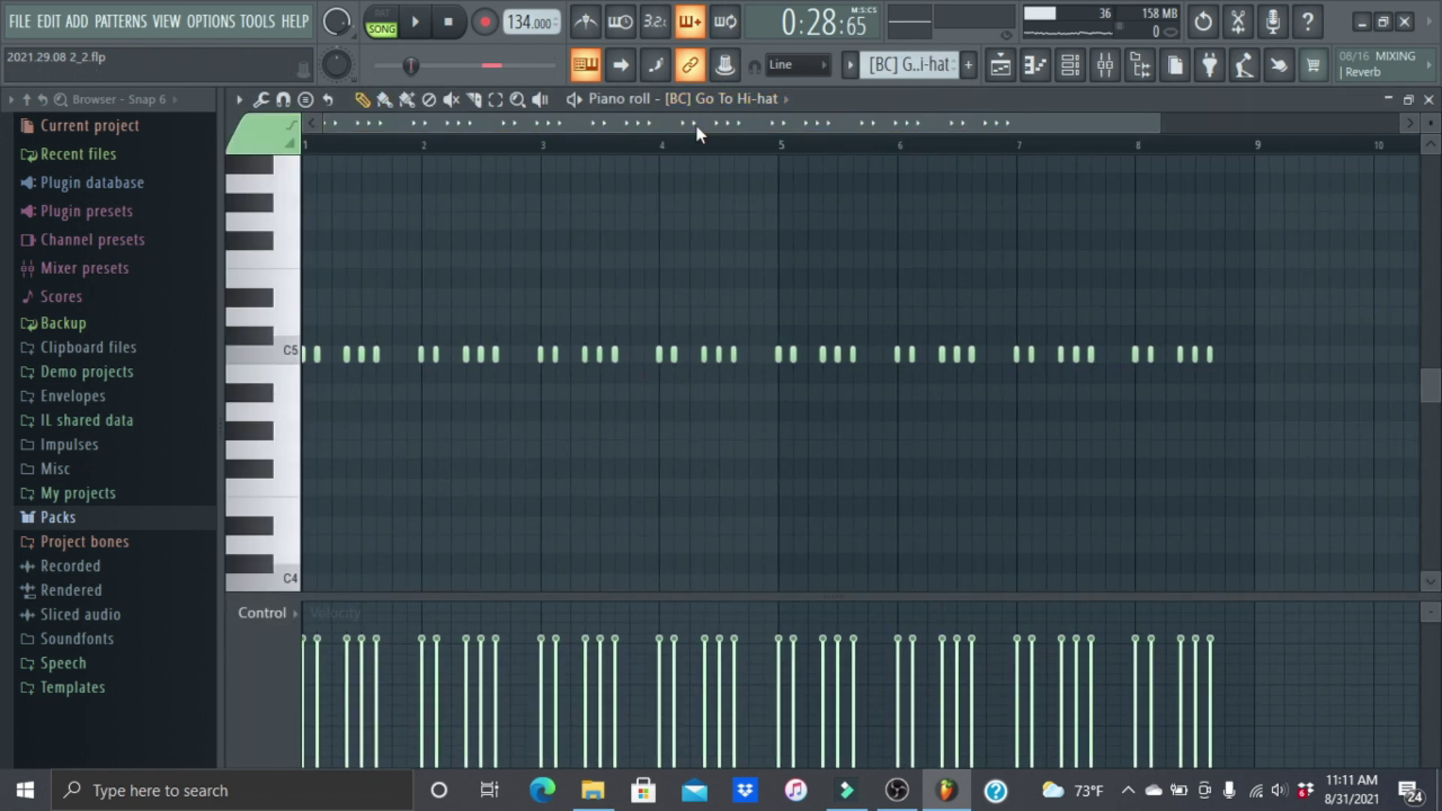
key(space)
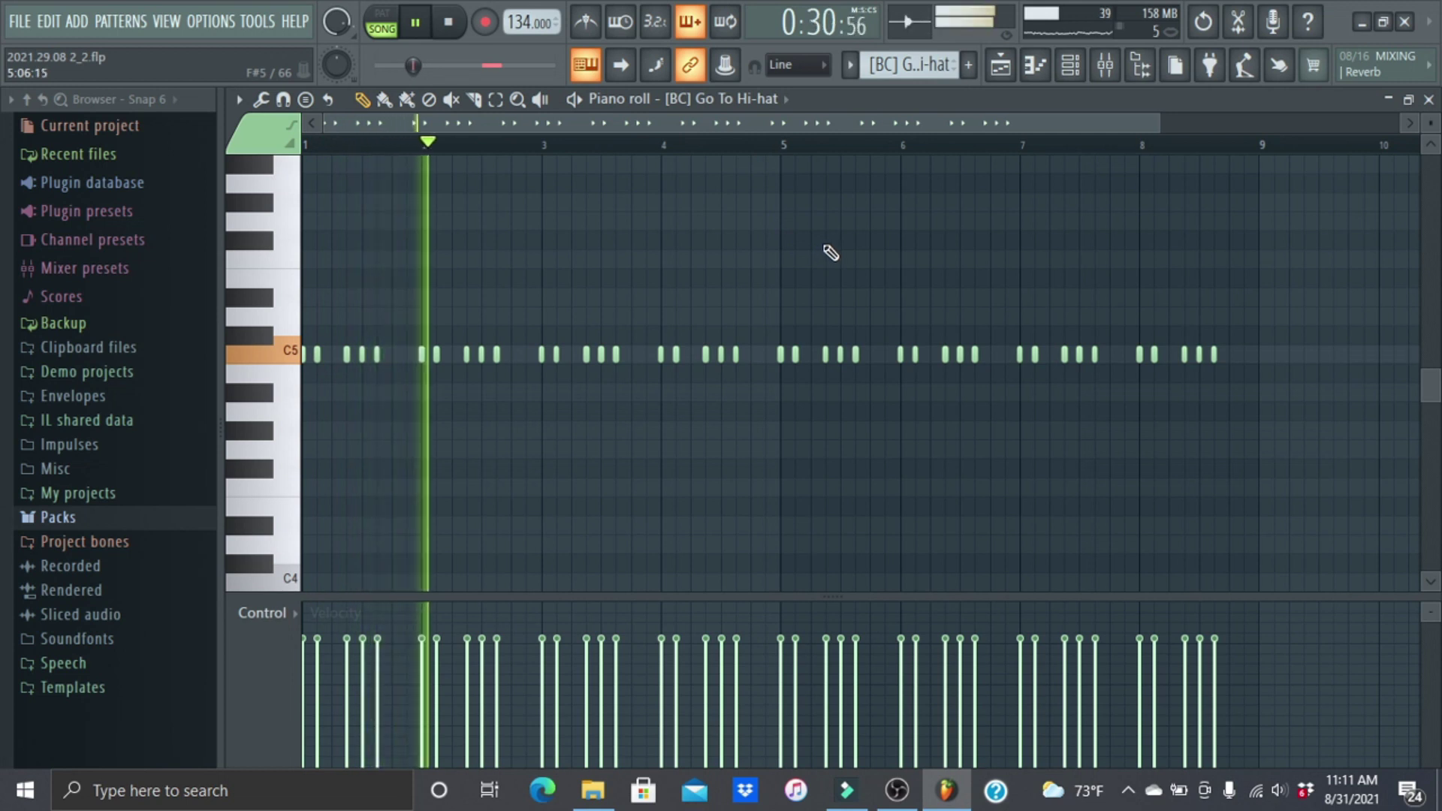
key(space)
click(1430, 99)
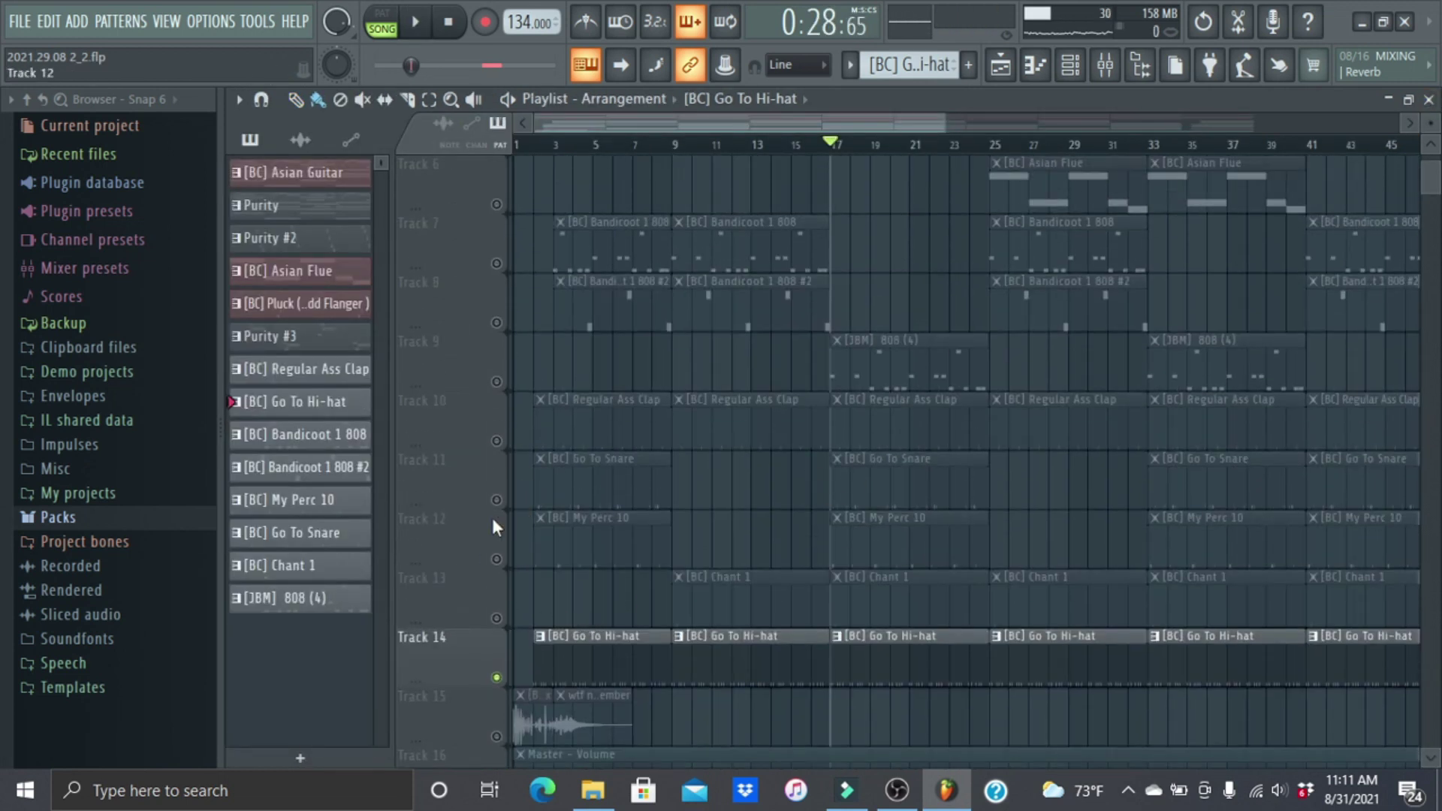
Unmute Tracks 10 to 13 so the clap, snare, percussion and chant join the hi-hat on Track 14
click(496, 441)
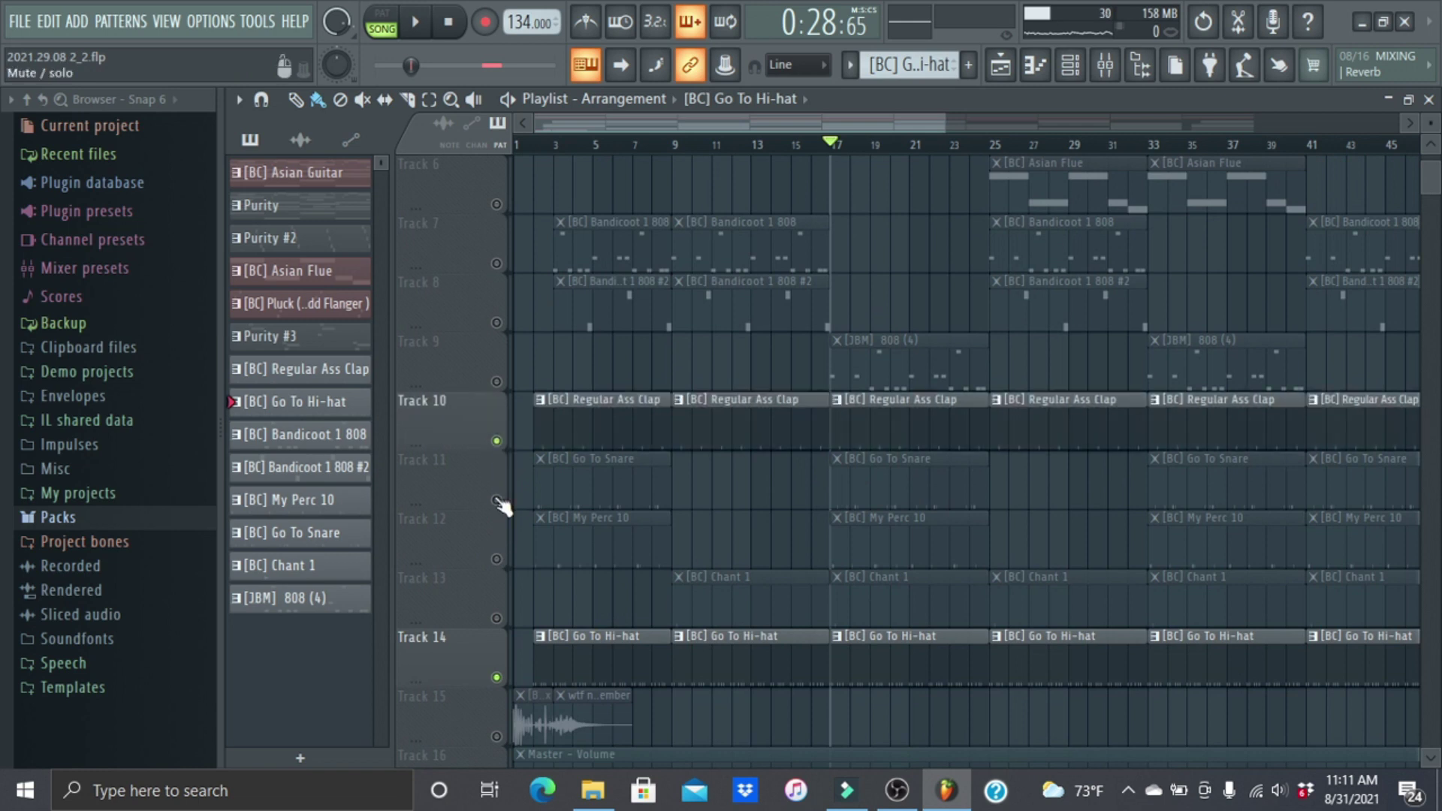
click(497, 500)
click(496, 558)
click(496, 618)
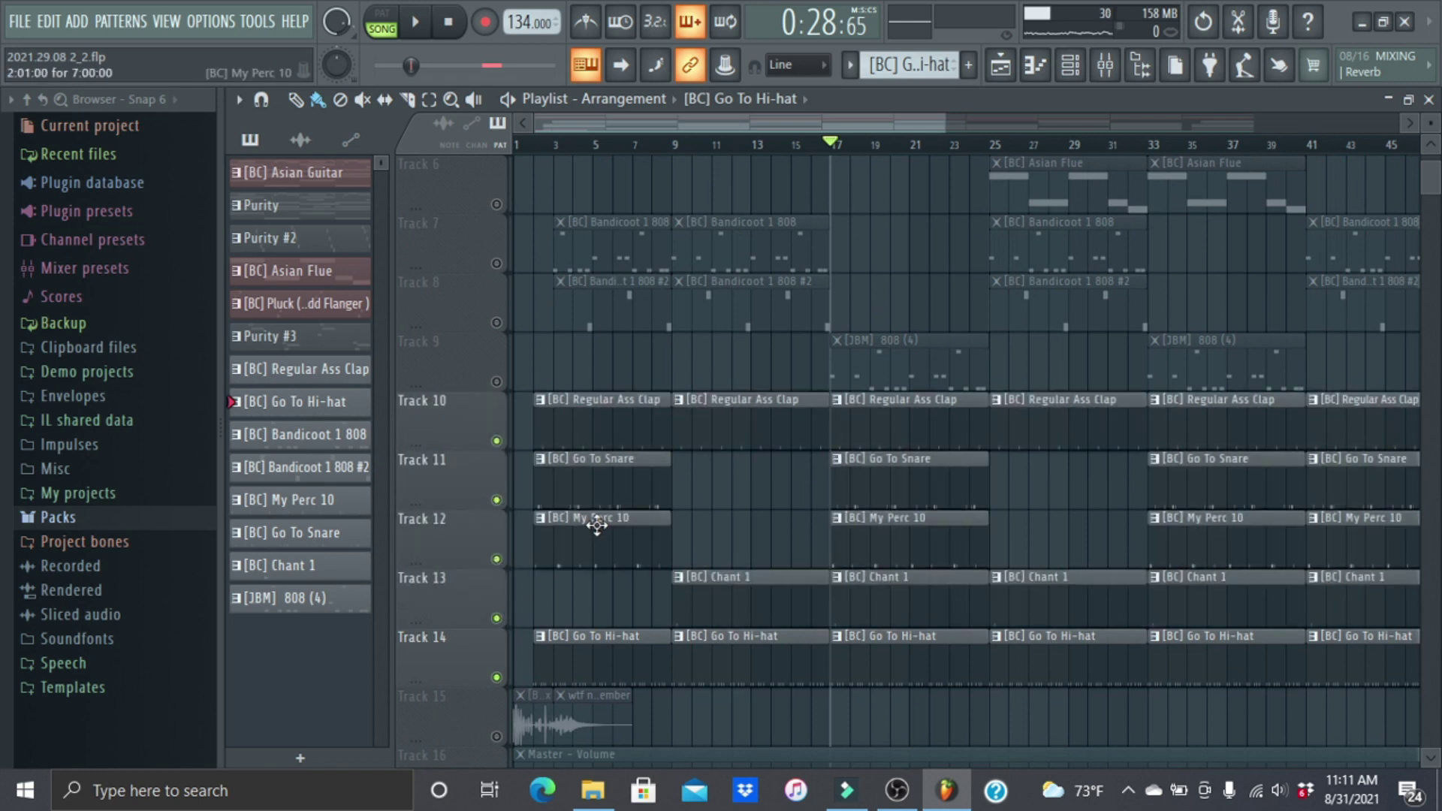
Play the drum tracks together from bar 17, following the playhead through the section, then stop playback
key(space)
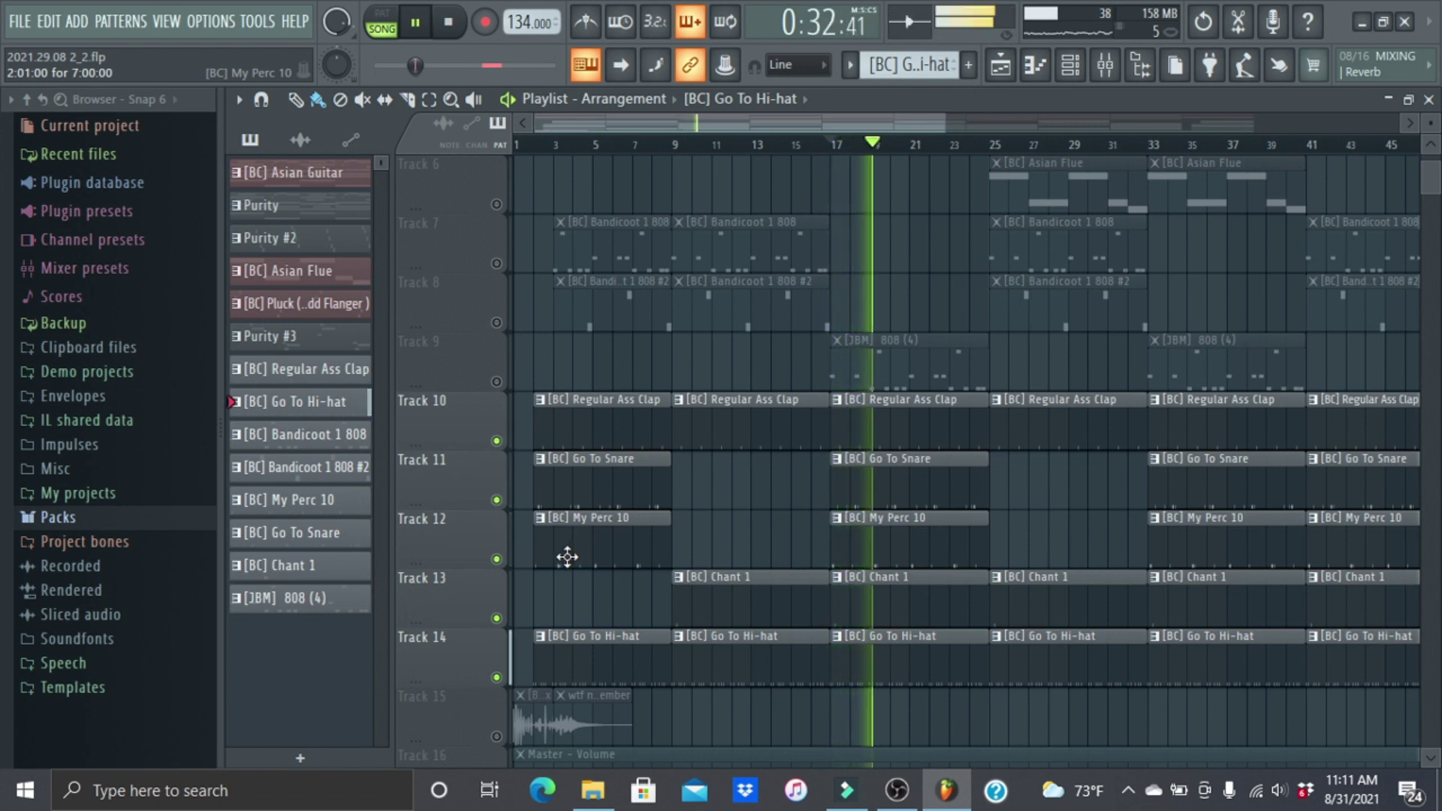
scroll(715, 129, up, 5)
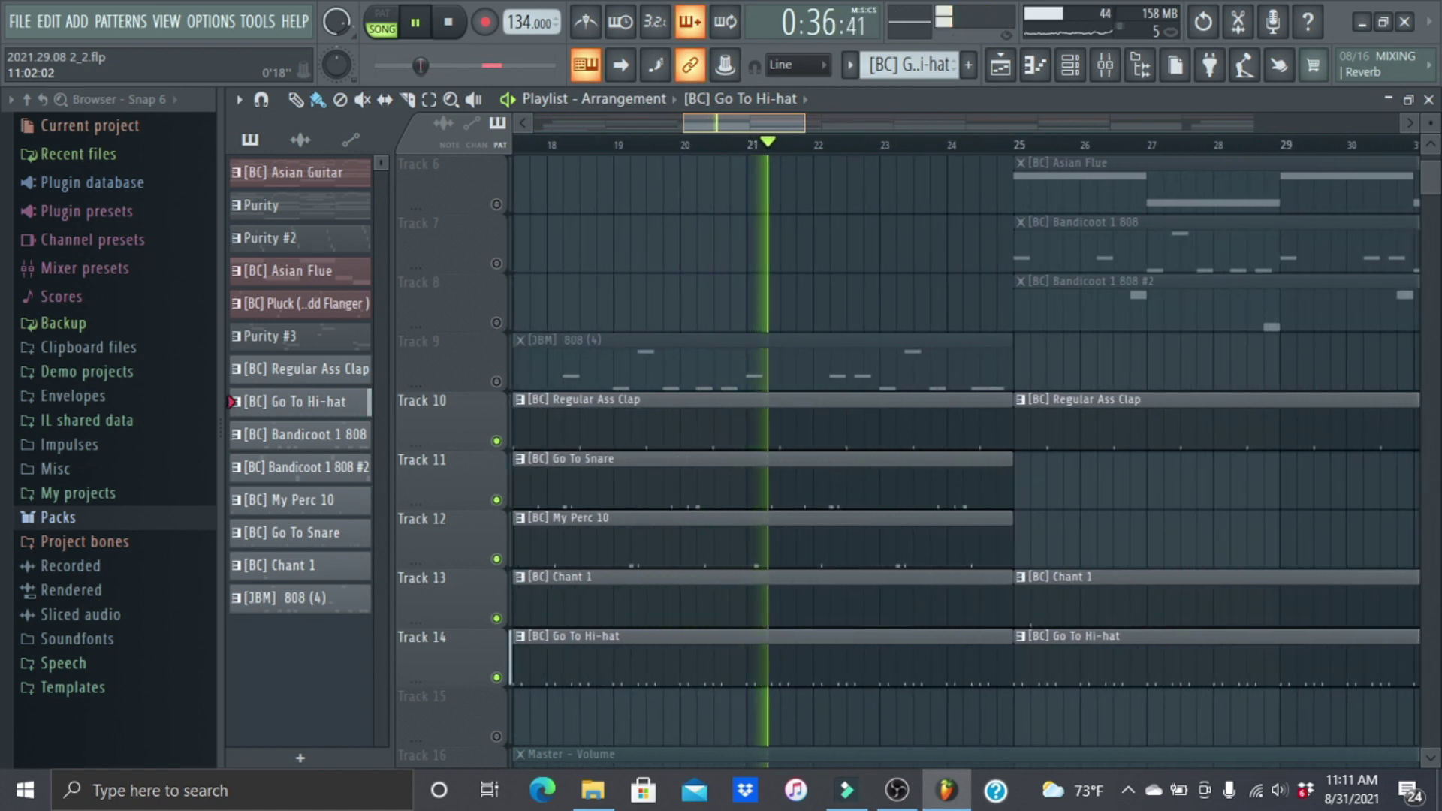
scroll(715, 129, down, 2)
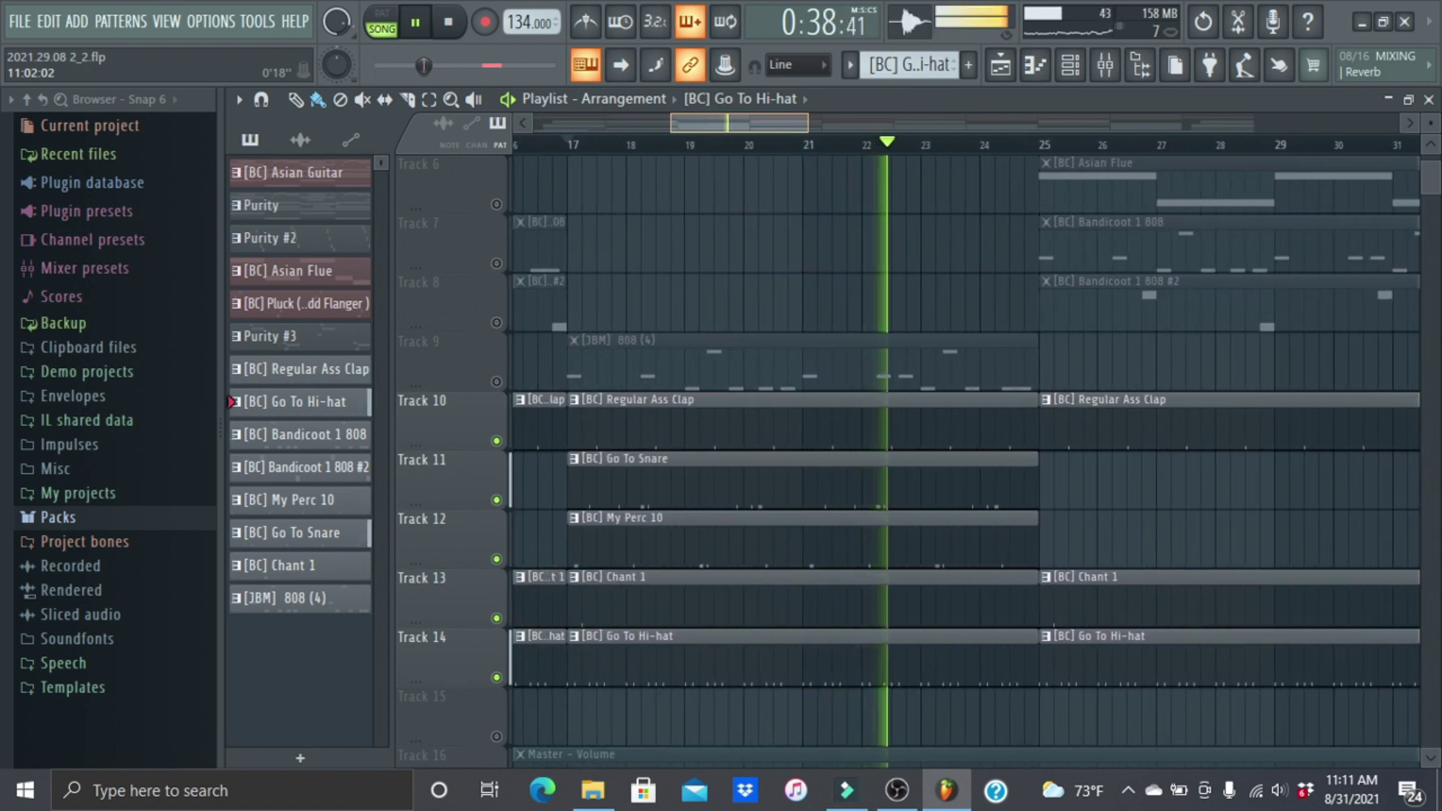
key(space)
Unmute Track 9 to add the [JBM] 808 (4) part to the drum tracks
scroll(569, 282, up, 1)
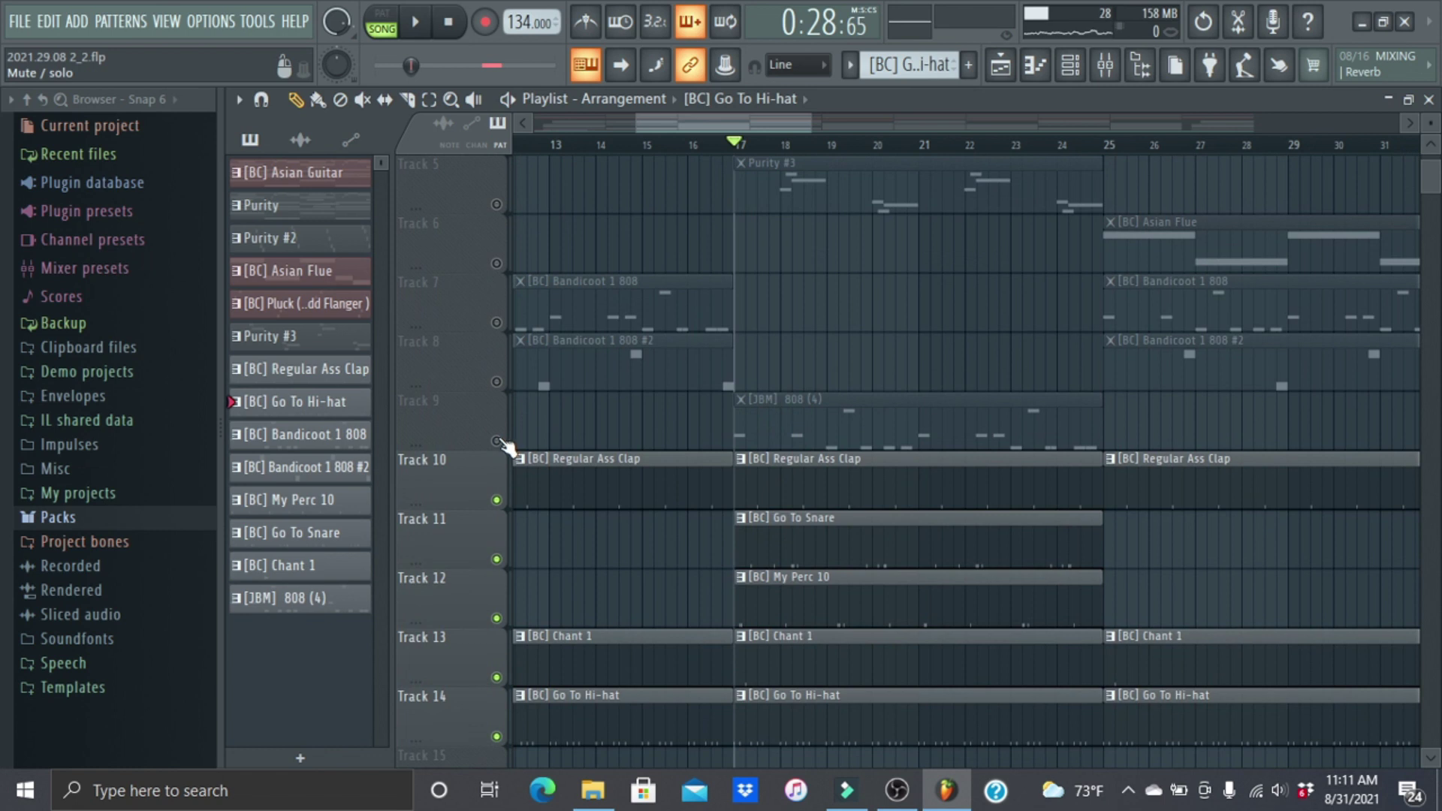
click(496, 441)
scroll(631, 285, down, 1)
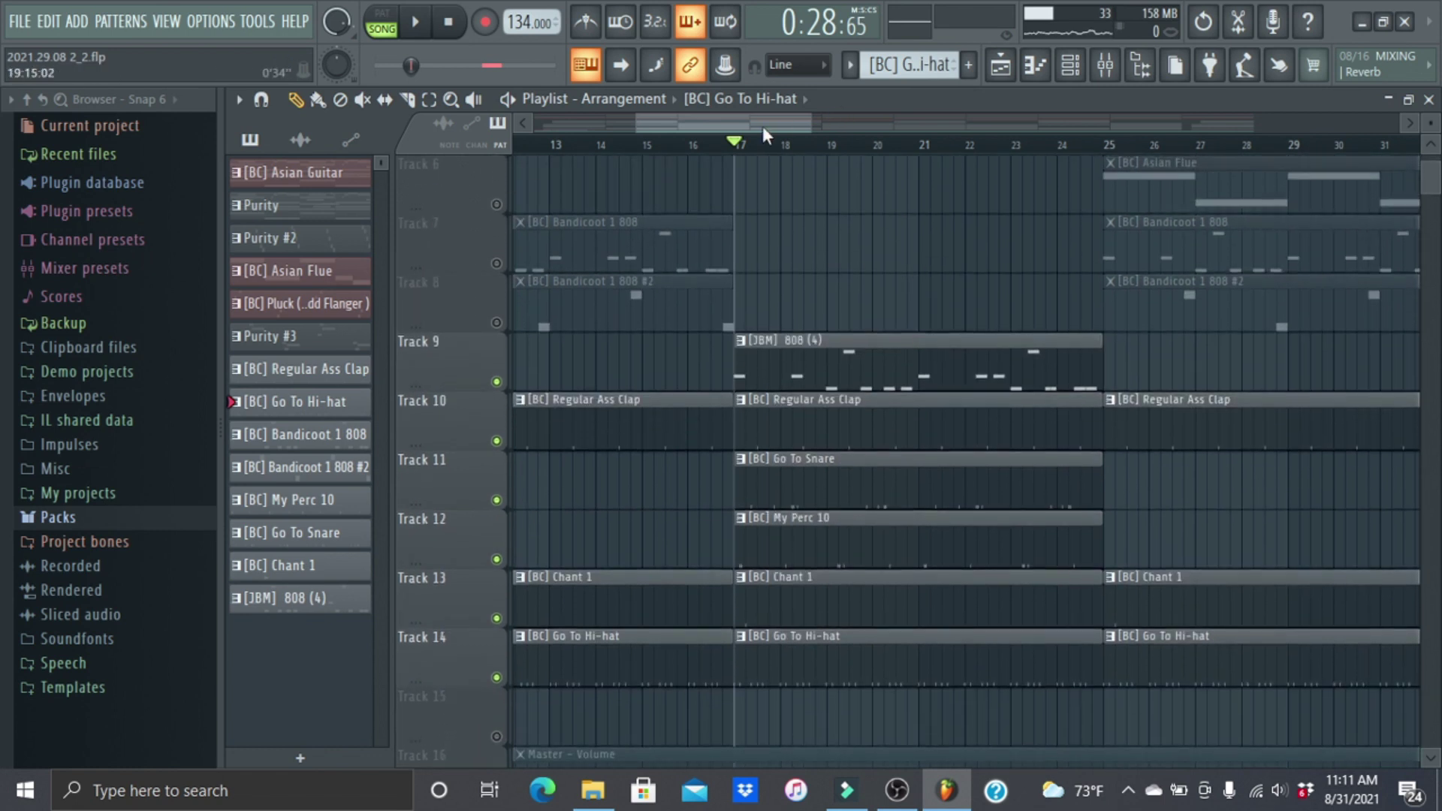
Play the drum tracks together with the [JBM] 808 (4) from bar 17 through the section, and stop playback
scroll(750, 129, down, 2)
key(space)
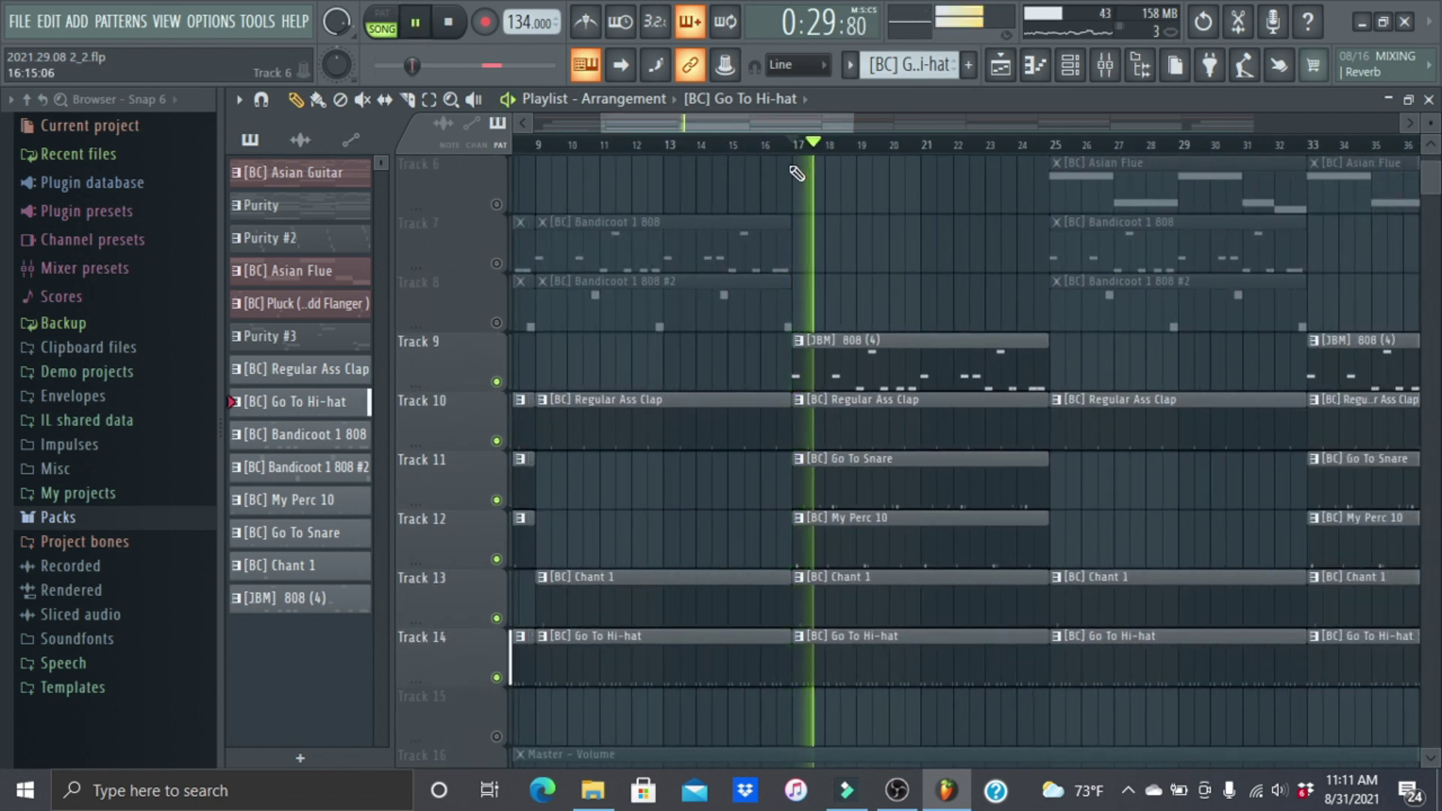
scroll(801, 126, up, 2)
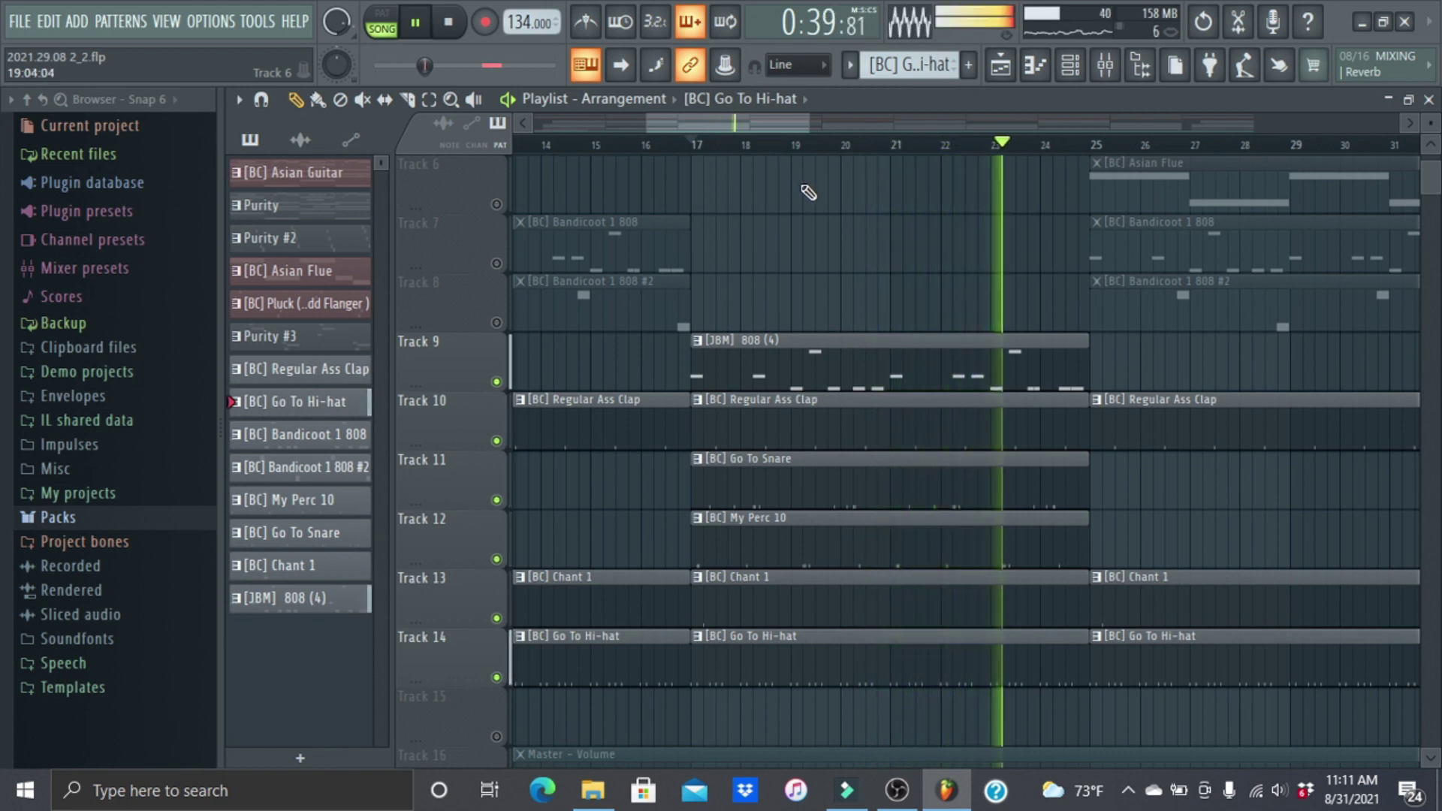
scroll(853, 228, up, 2)
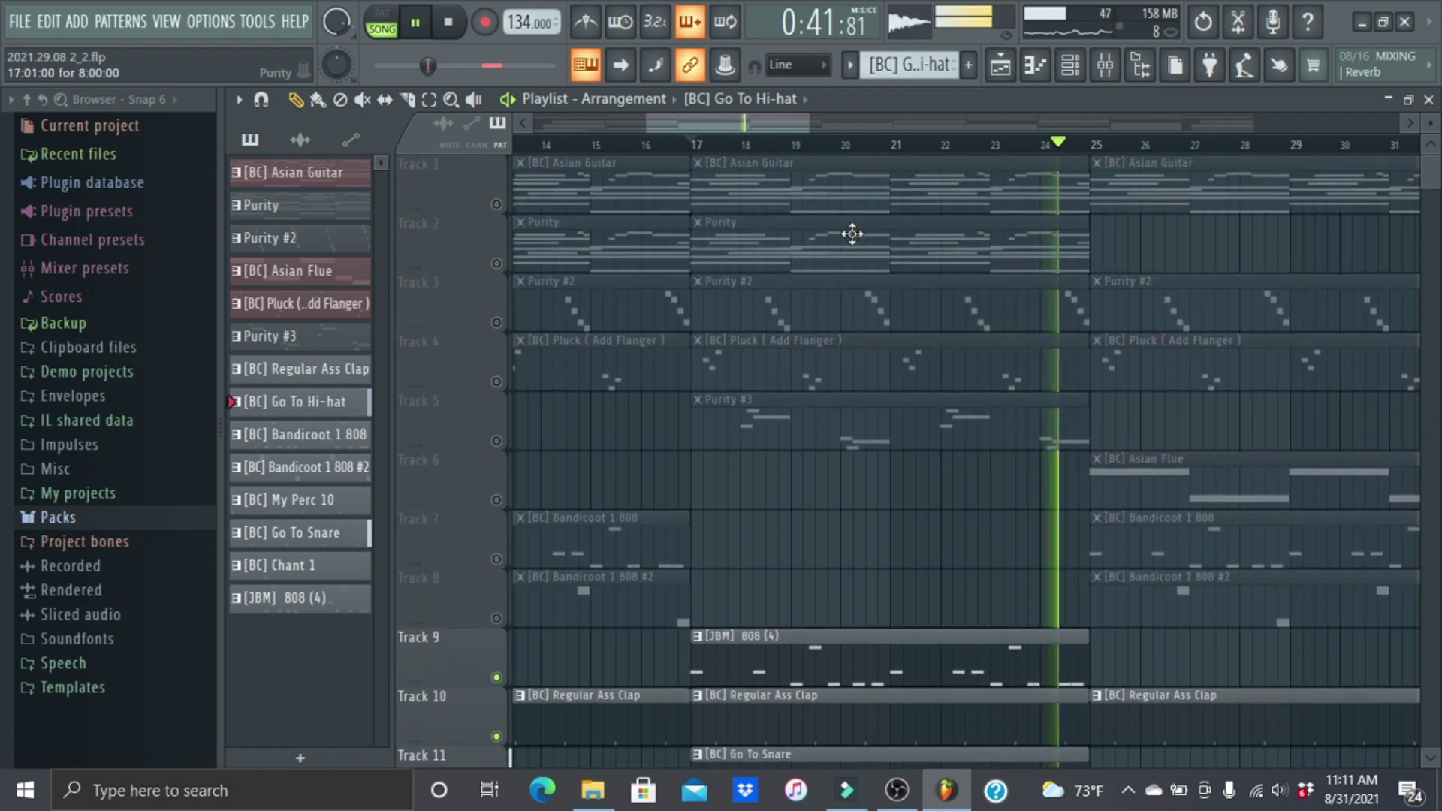
key(space)
Unmute Tracks 1 to 8 and the remaining muted tracks so all melodies, 808s and drums sound together
drag(498, 206, 504, 336)
drag(502, 394, 498, 751)
scroll(1233, 430, down, 4)
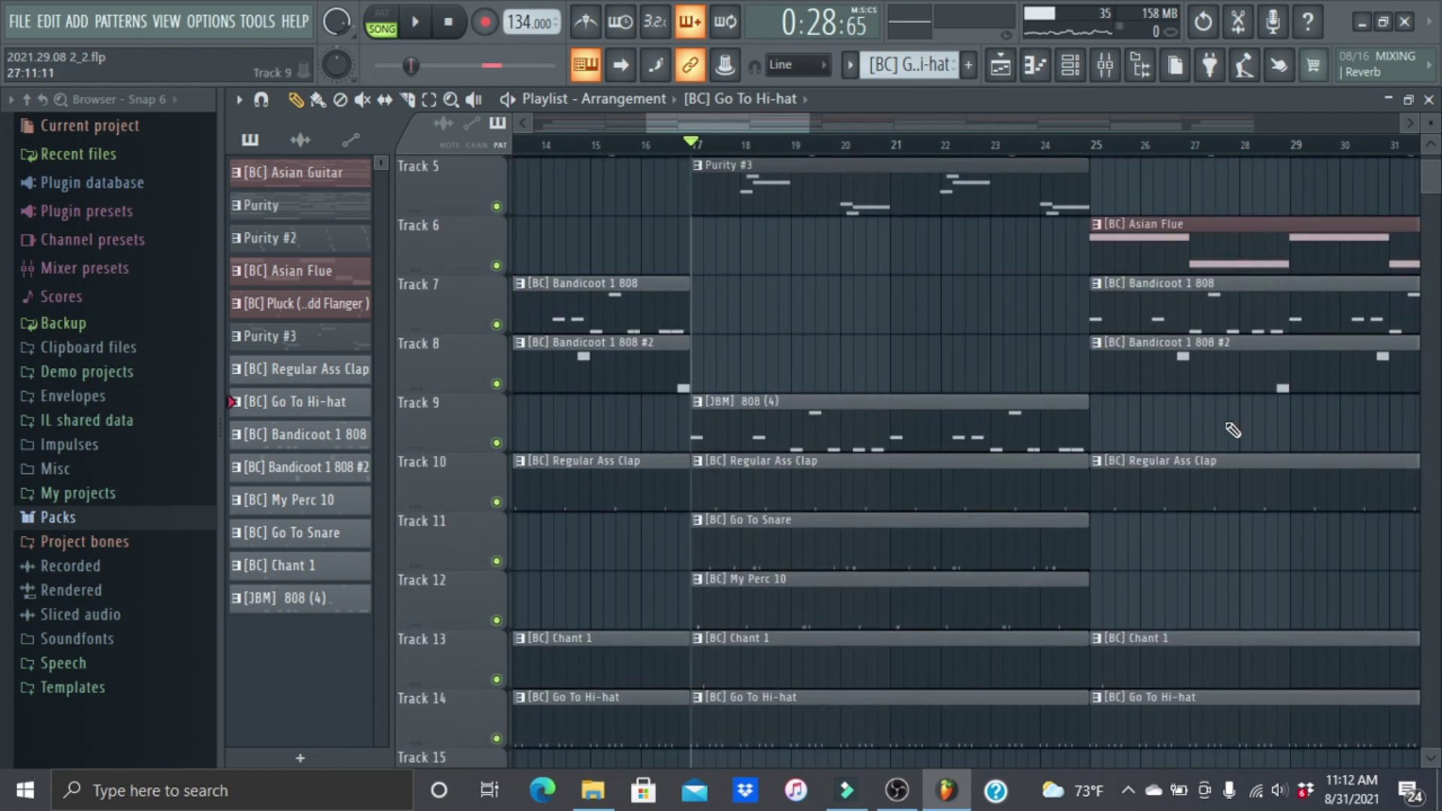
Play the full mix of all tracks from bar 17 through the section, and stop playback
scroll(992, 531, up, 4)
key(space)
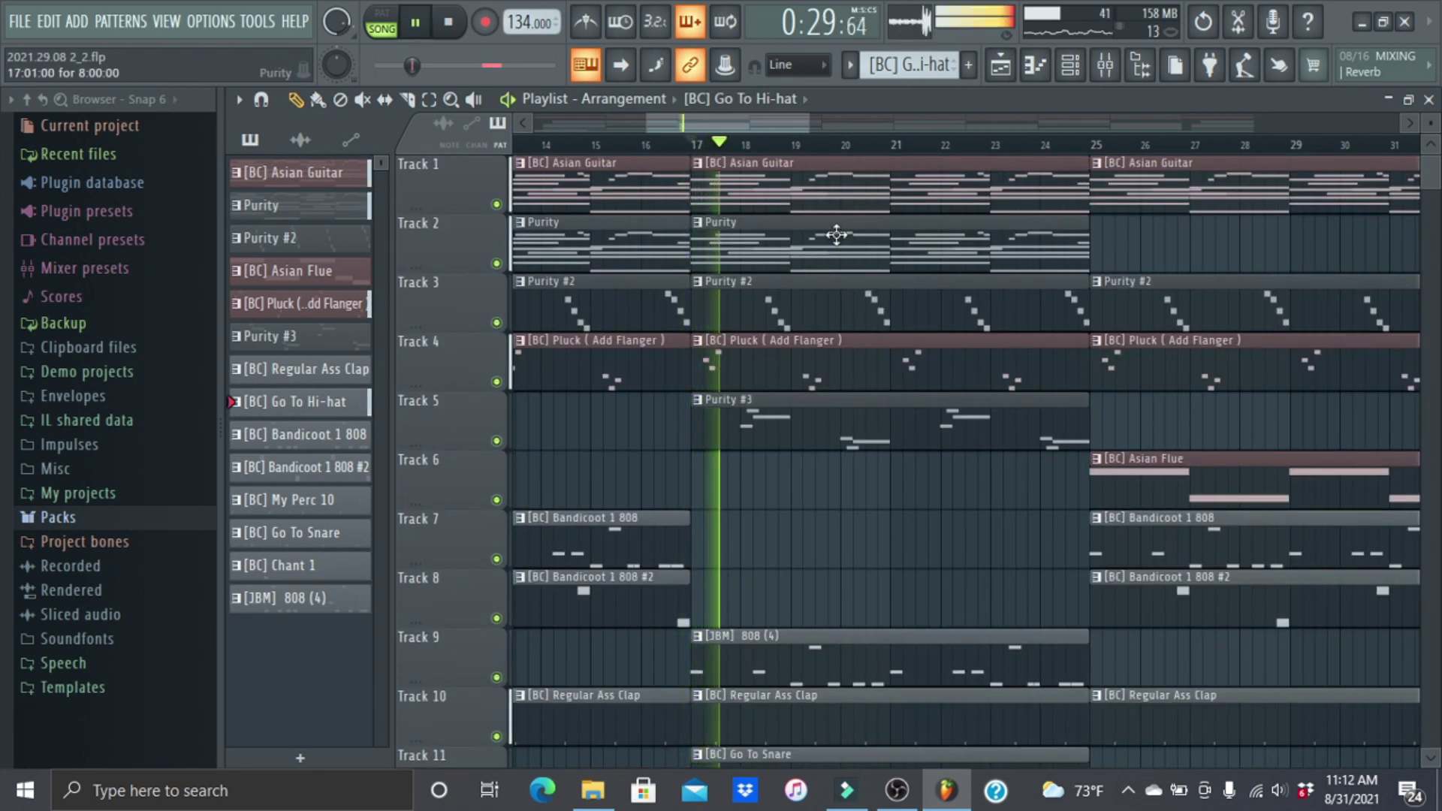
scroll(858, 300, down, 4)
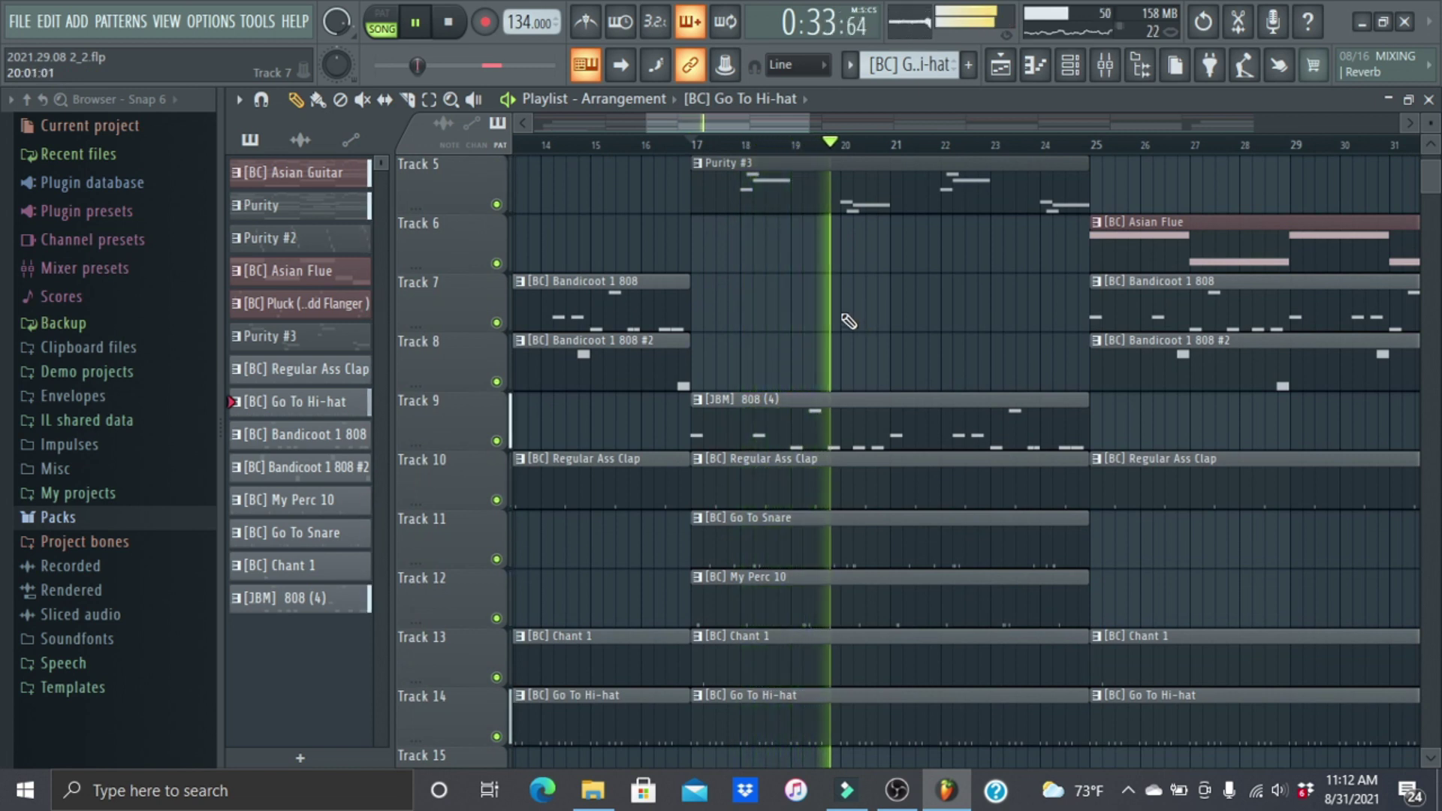
scroll(836, 147, up, 3)
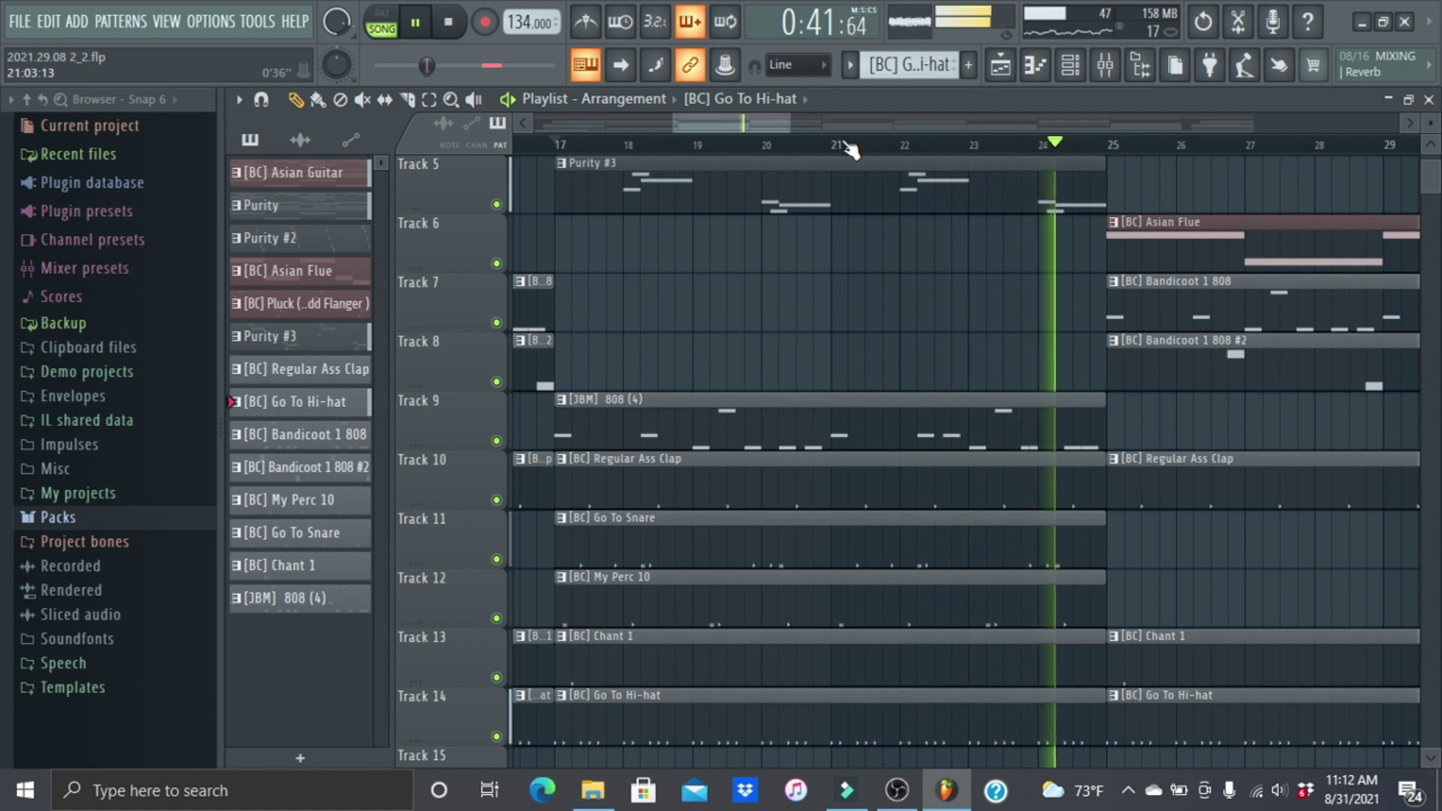
click(448, 27)
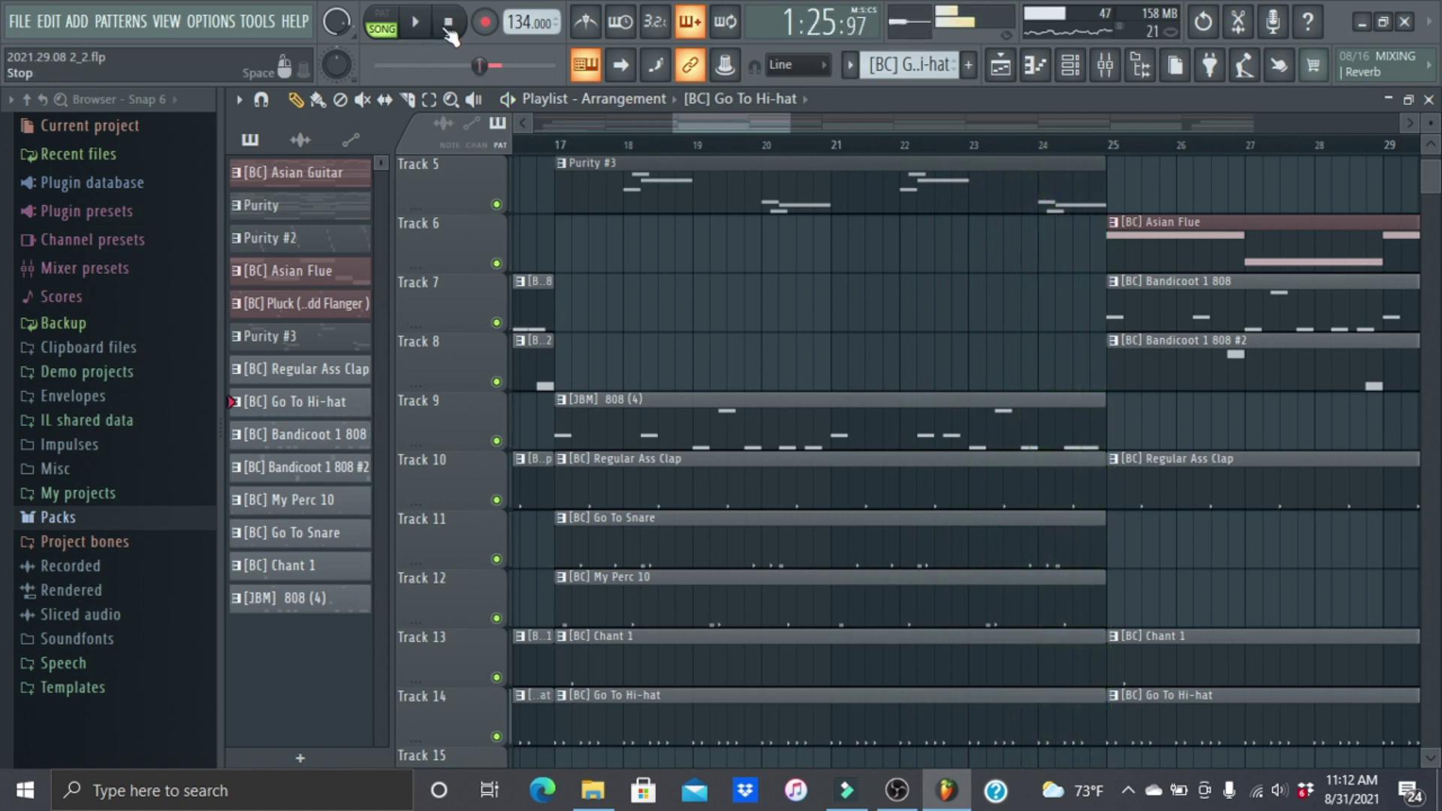
Solo Track 15 and play its [BC] Xool Fx clip from the start of the arrangement
scroll(849, 147, down, 5)
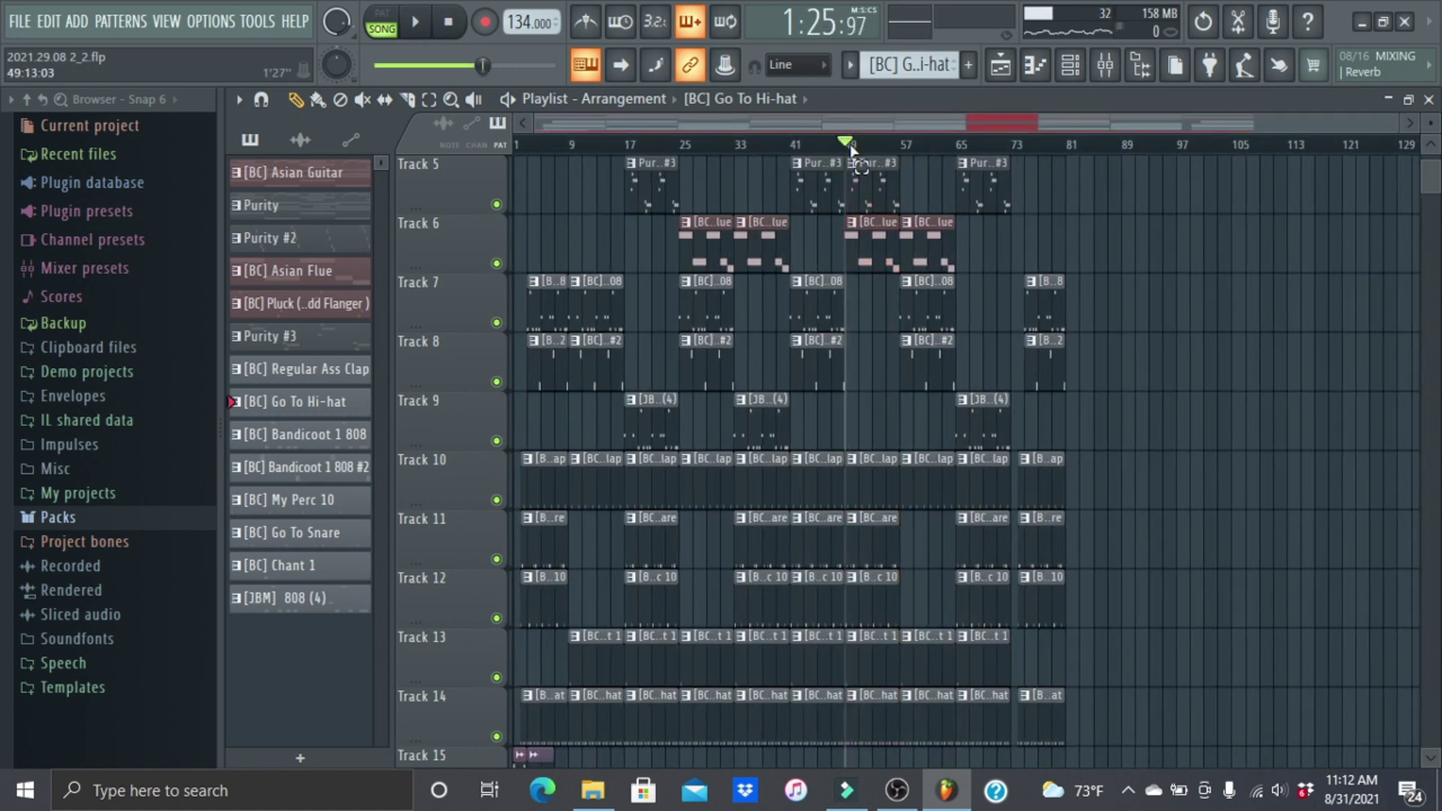
scroll(459, 284, down, 4)
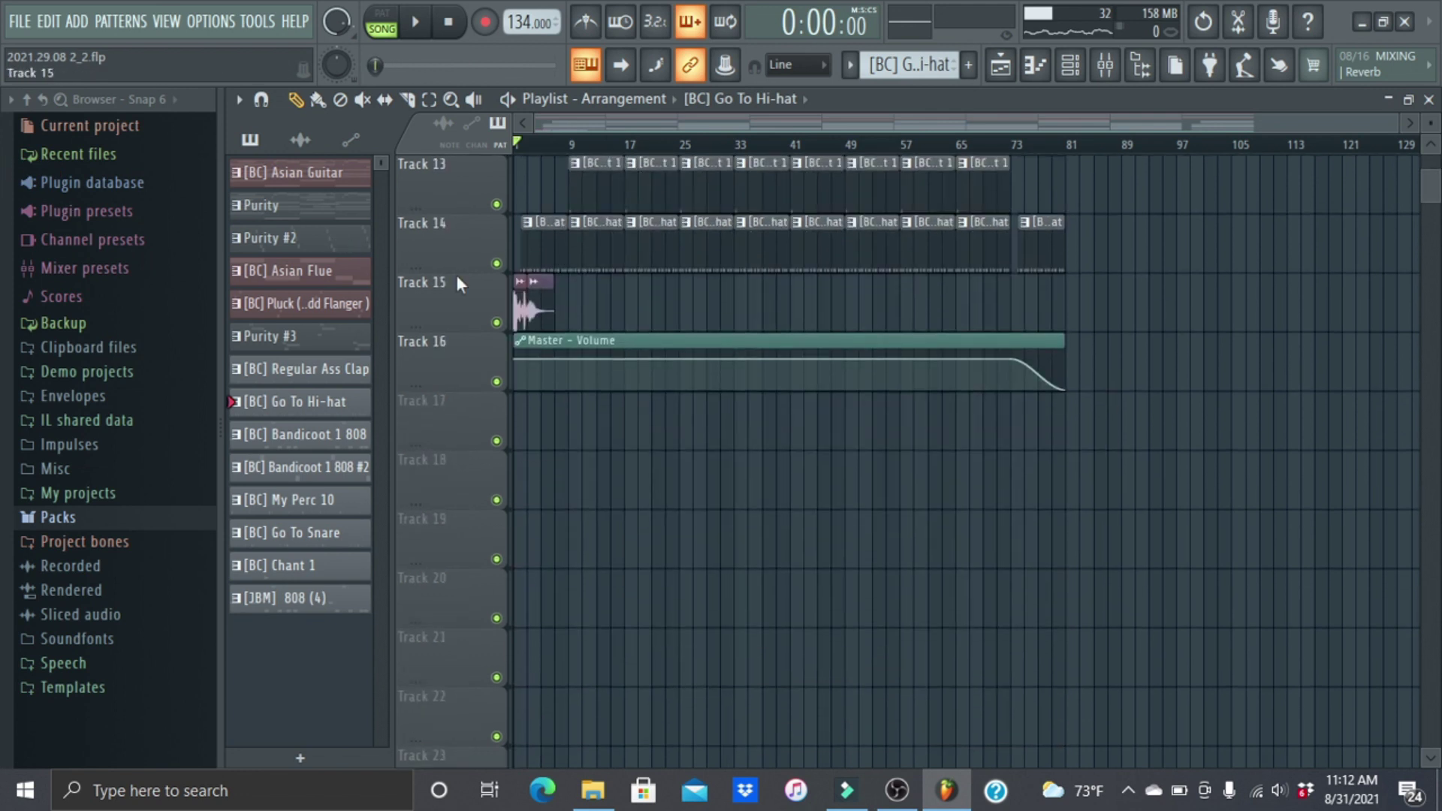
scroll(630, 148, up, 5)
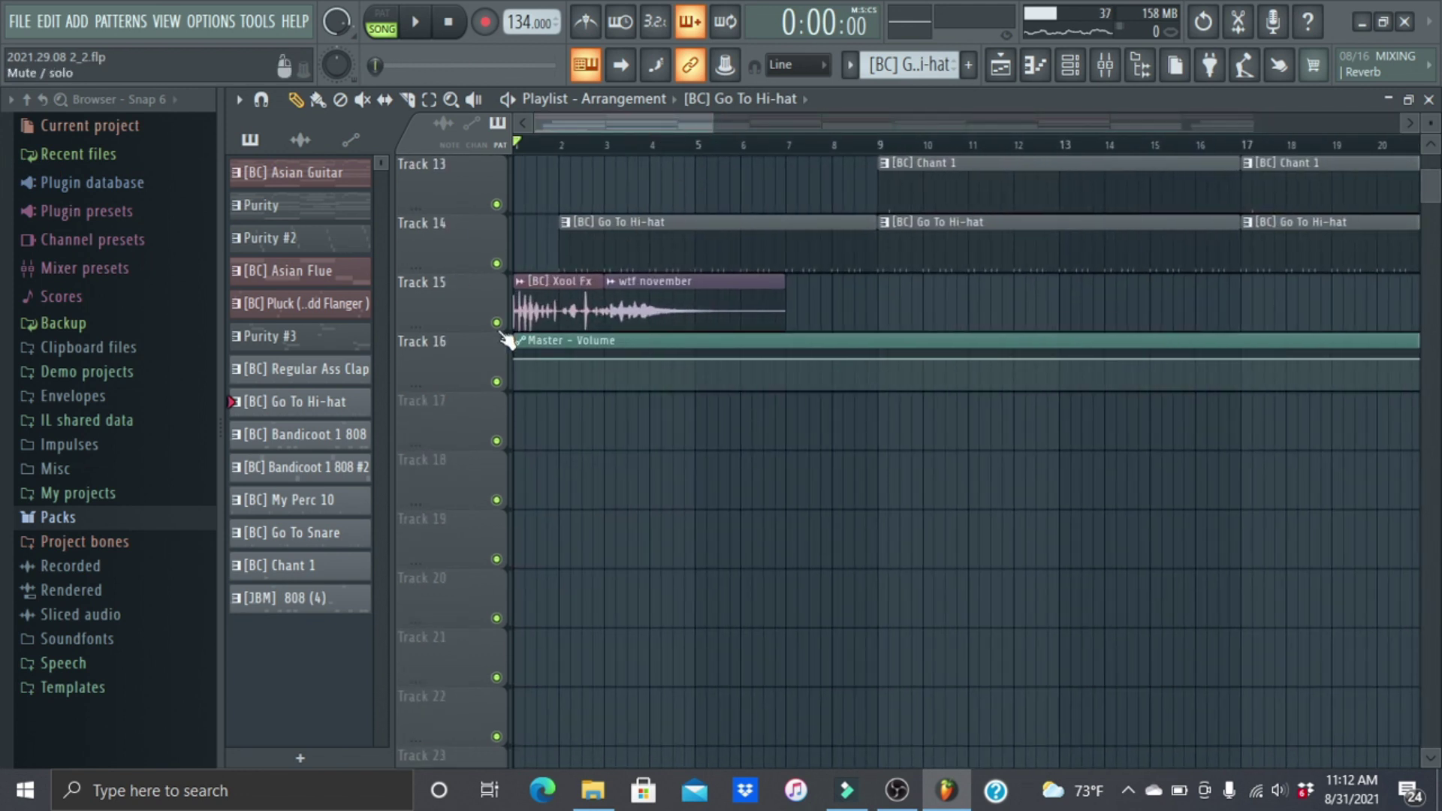
right_click(498, 324)
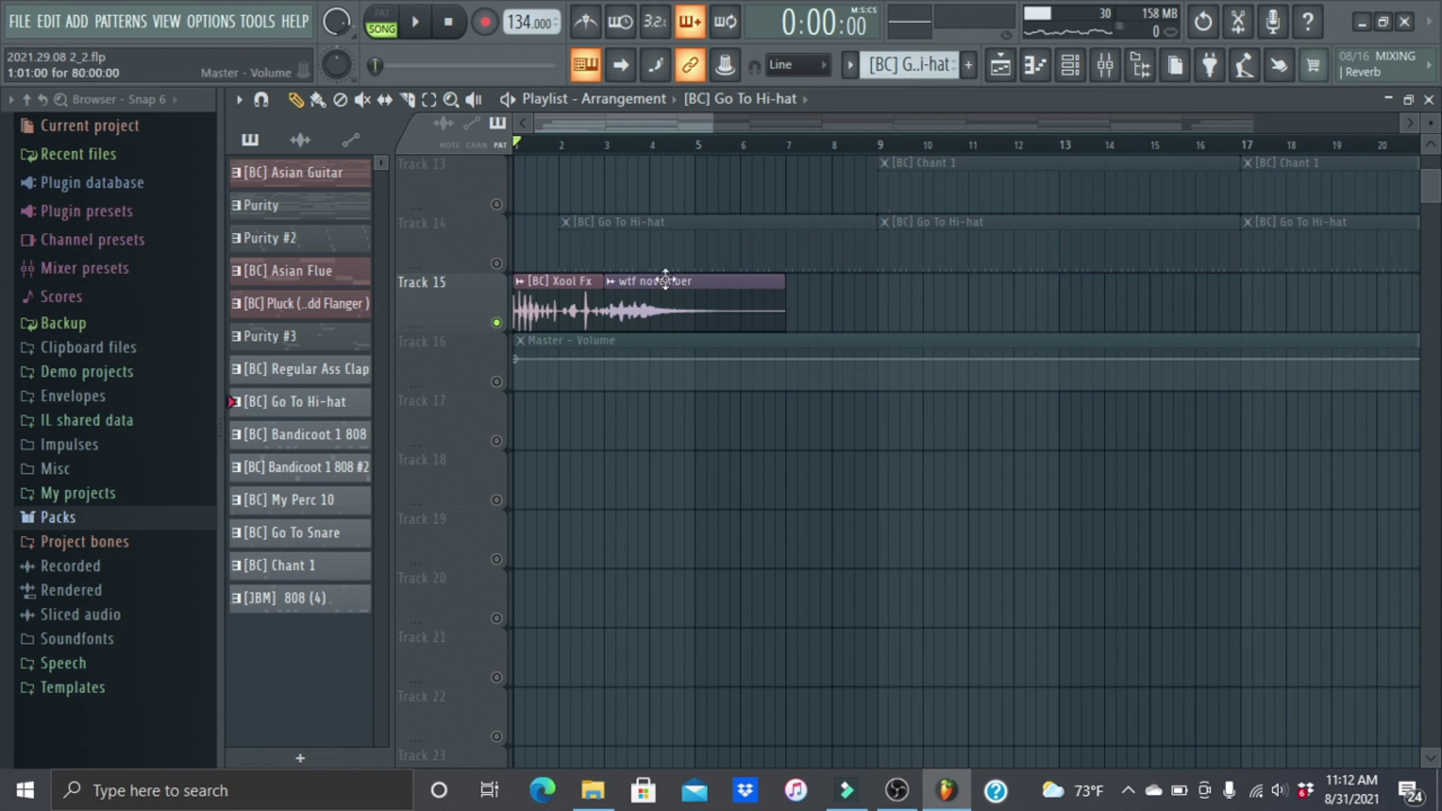
scroll(725, 152, up, 2)
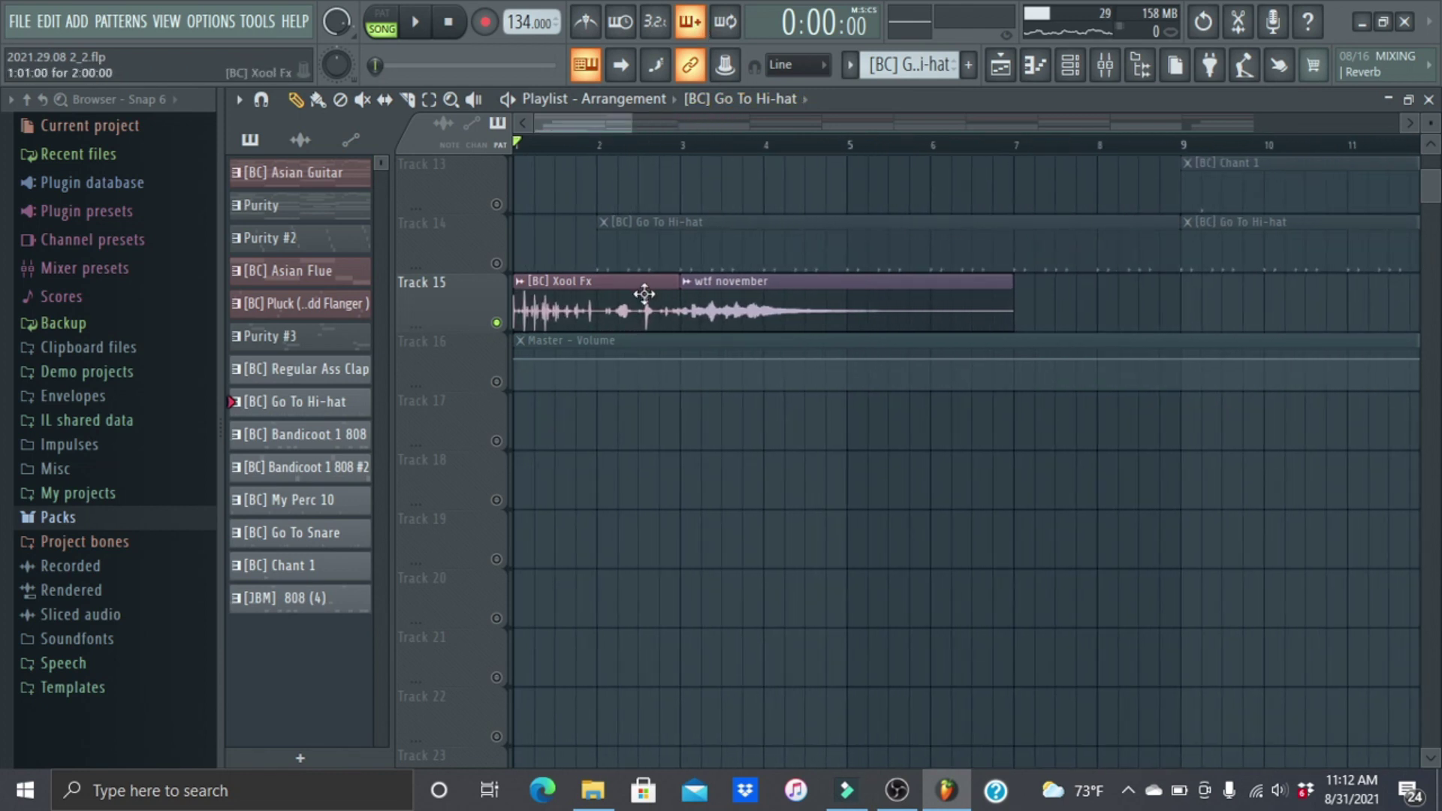
key(space)
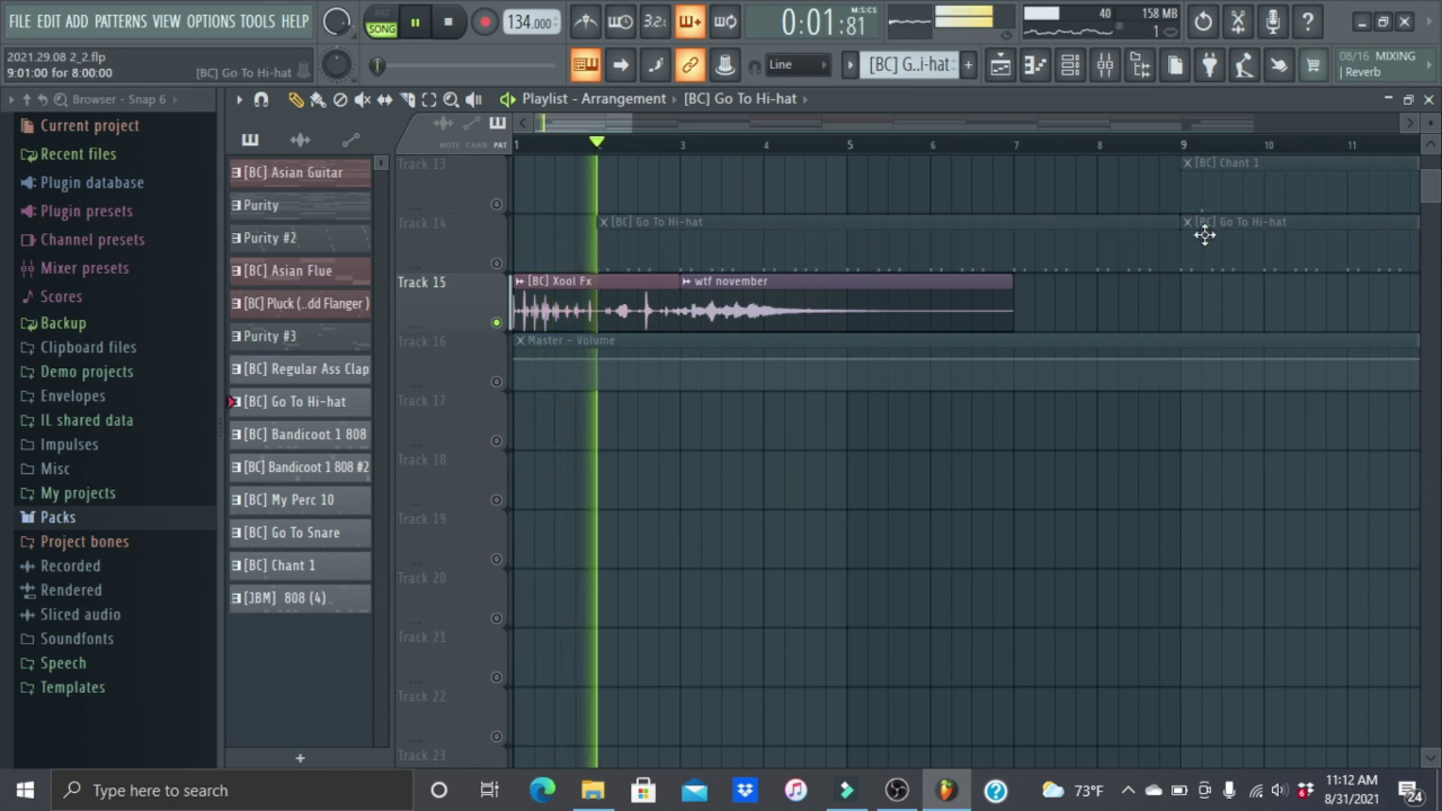
key(space)
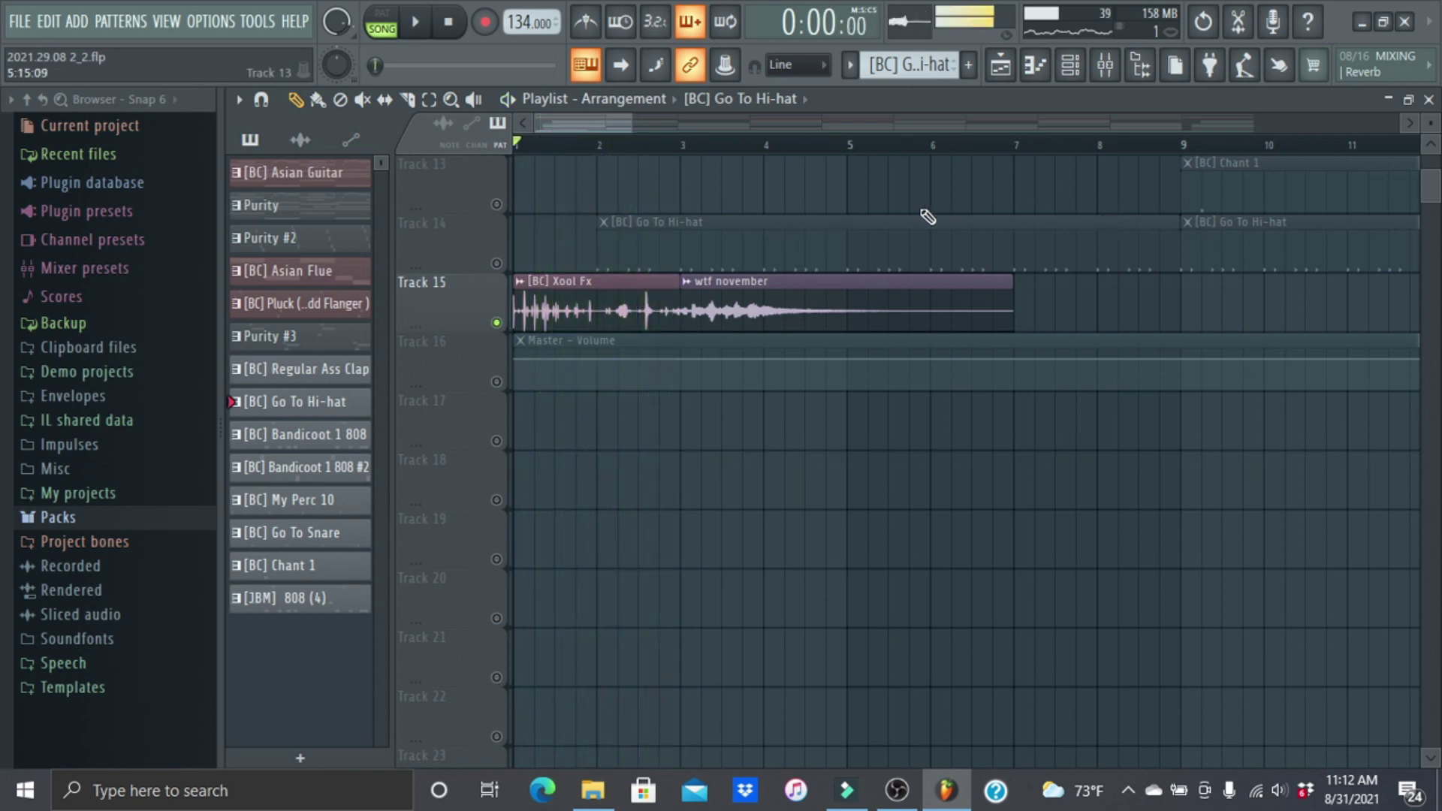
Play the wtf november clip on Track 15 from bar 3, and unsolo the track to restore all the others
click(681, 146)
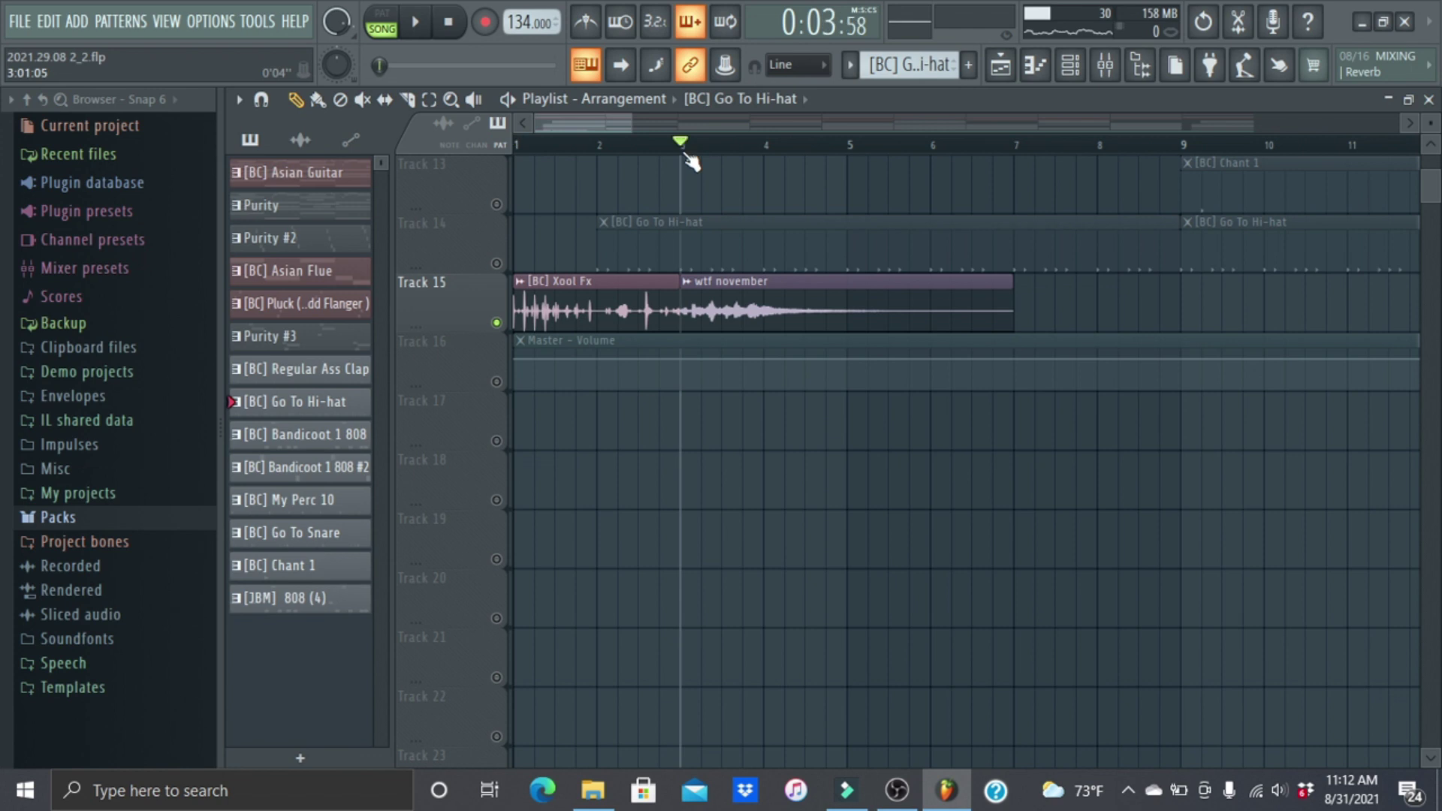
key(space)
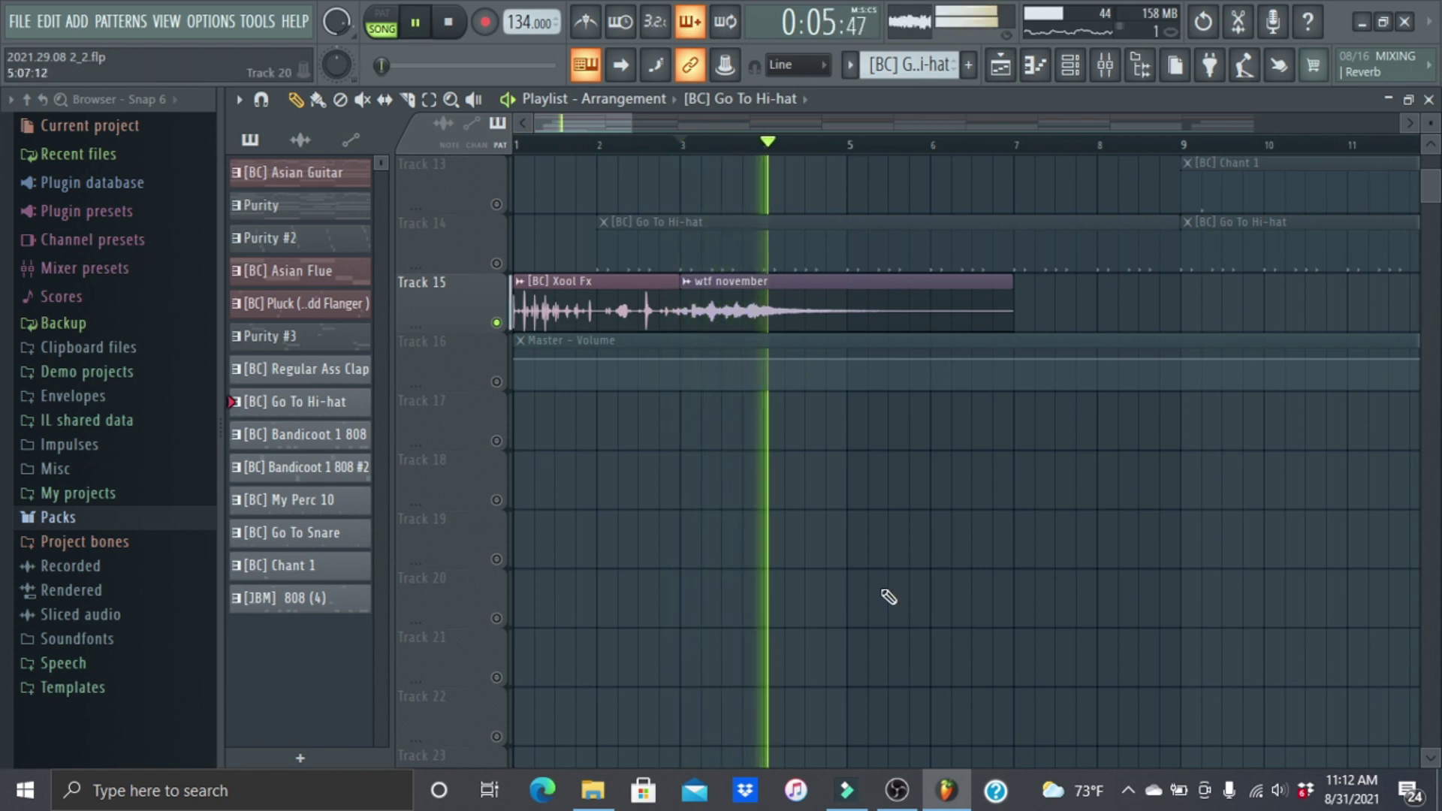
scroll(917, 622, up, 5)
key(space)
right_click(496, 619)
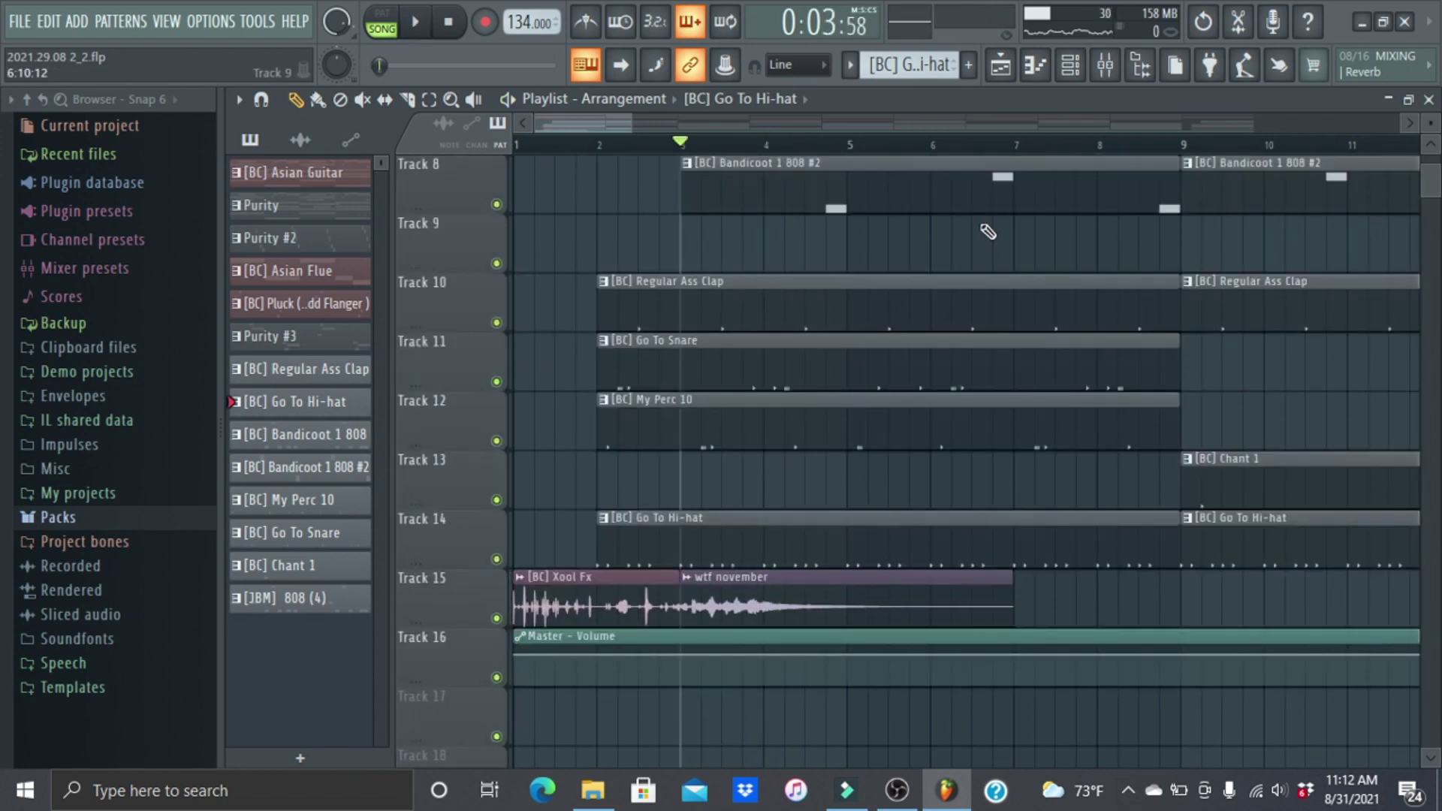
Bring the whole arrangement into view and play the complete beat from bar 1 with all tracks active
drag(572, 117, 1210, 218)
scroll(1212, 222, down, 10)
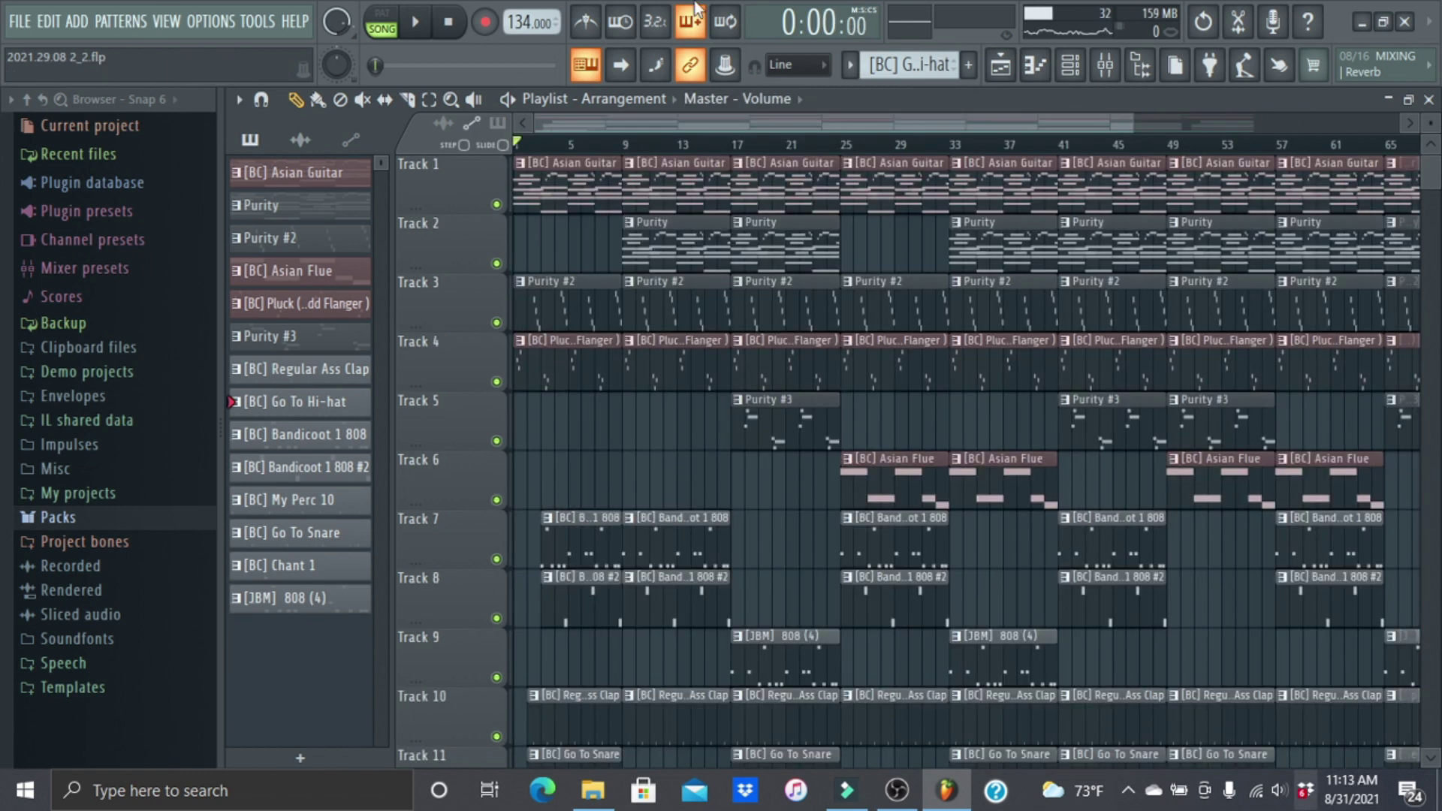
scroll(723, 119, down, 4)
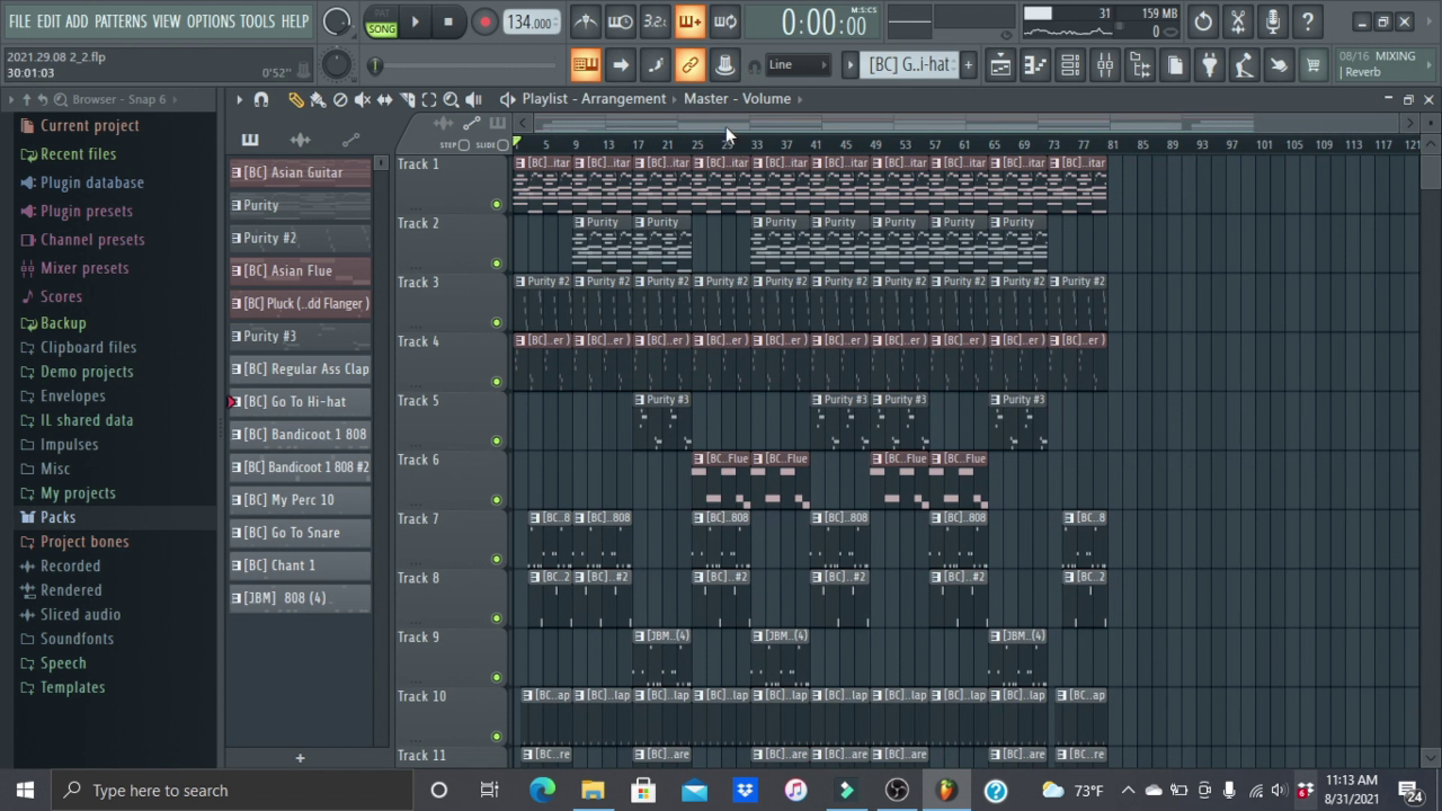
scroll(904, 128, up, 1)
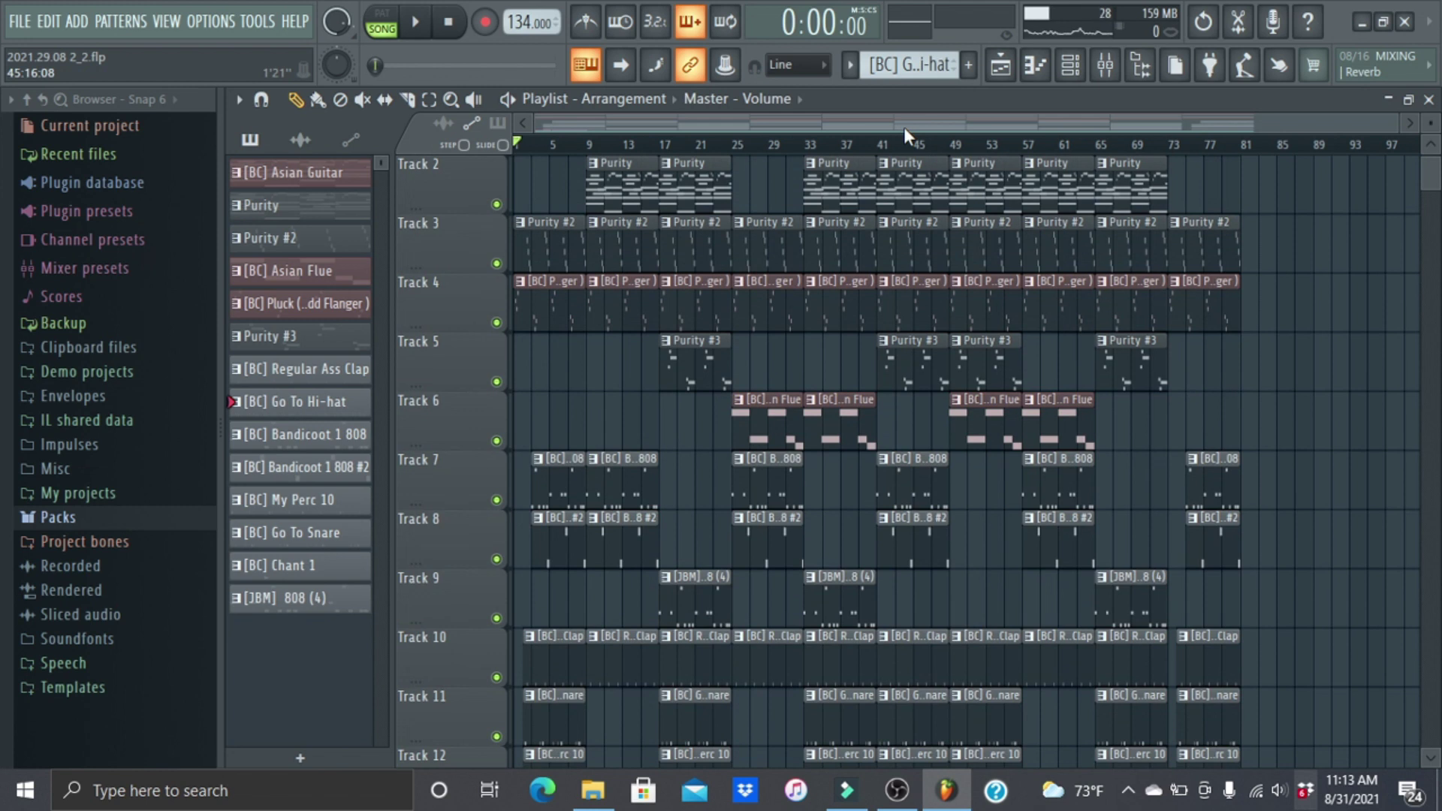
key(space)
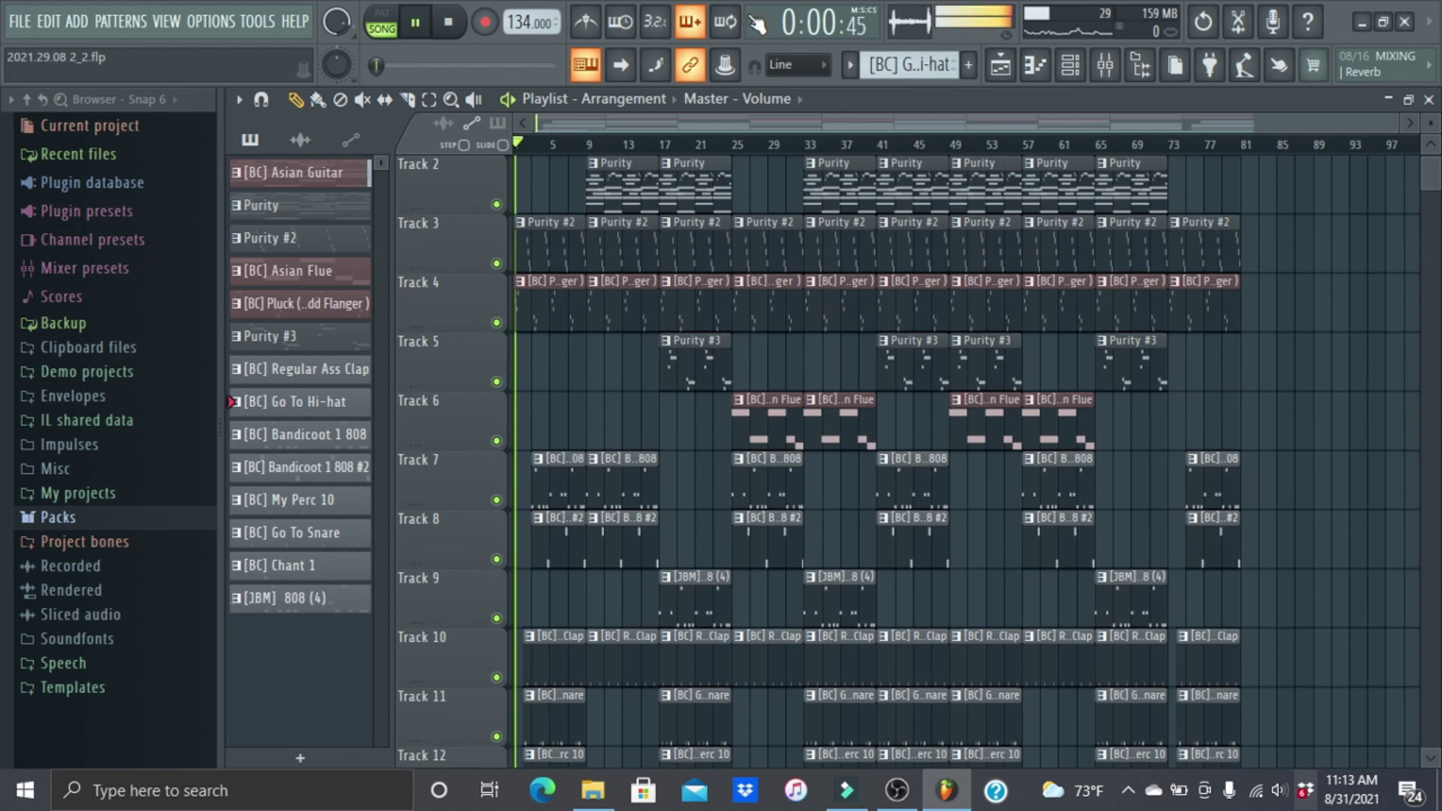